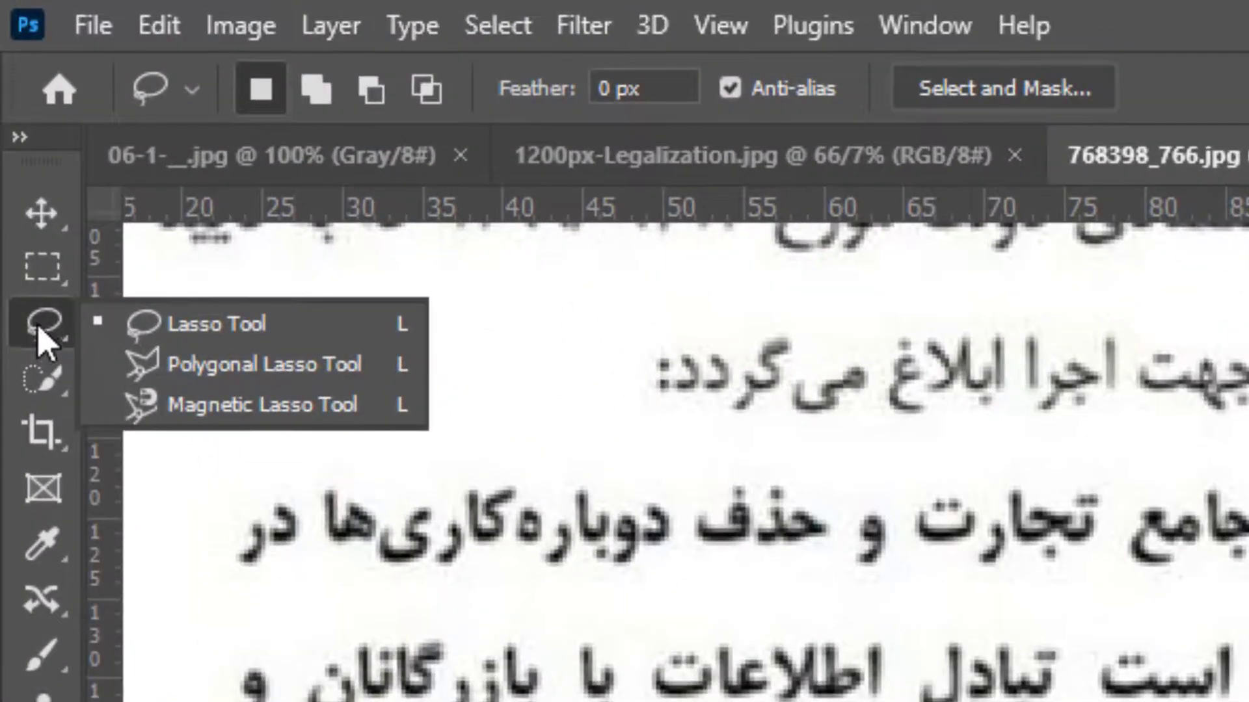
# Lasso the signature below the text, copy it to a new layer, and hide the سند layer.
pyautogui.press('l')
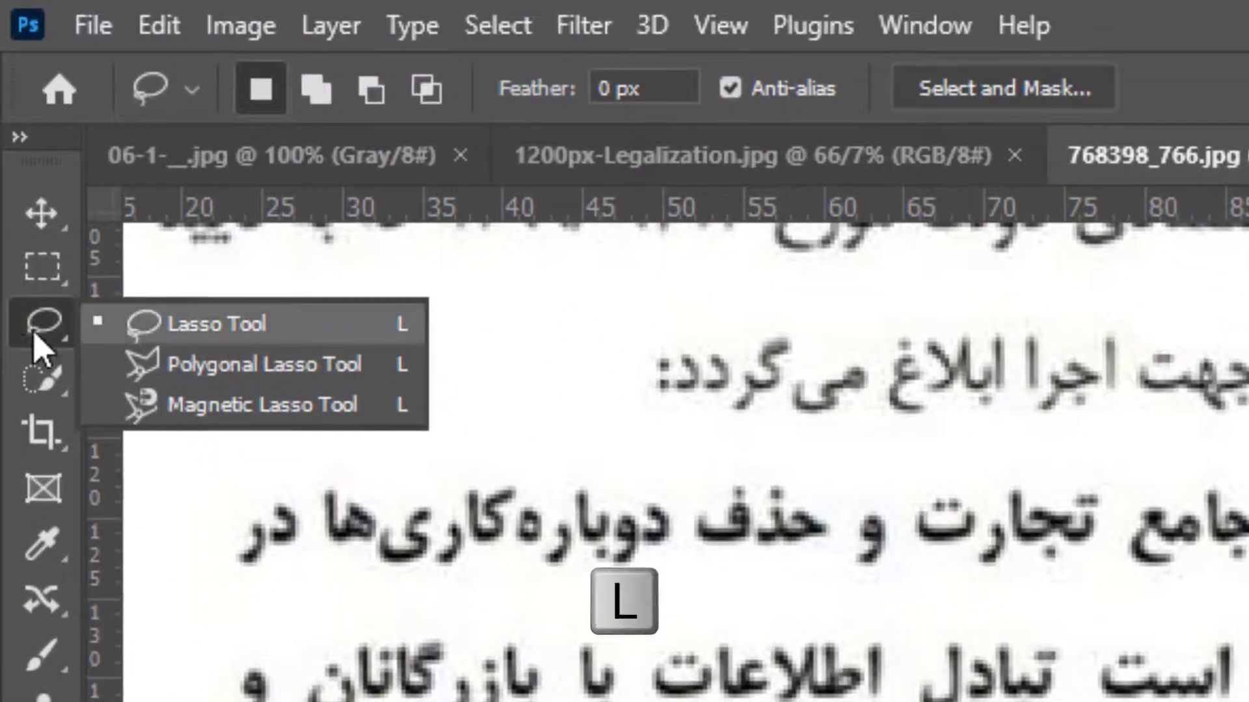
pyautogui.click(36, 328)
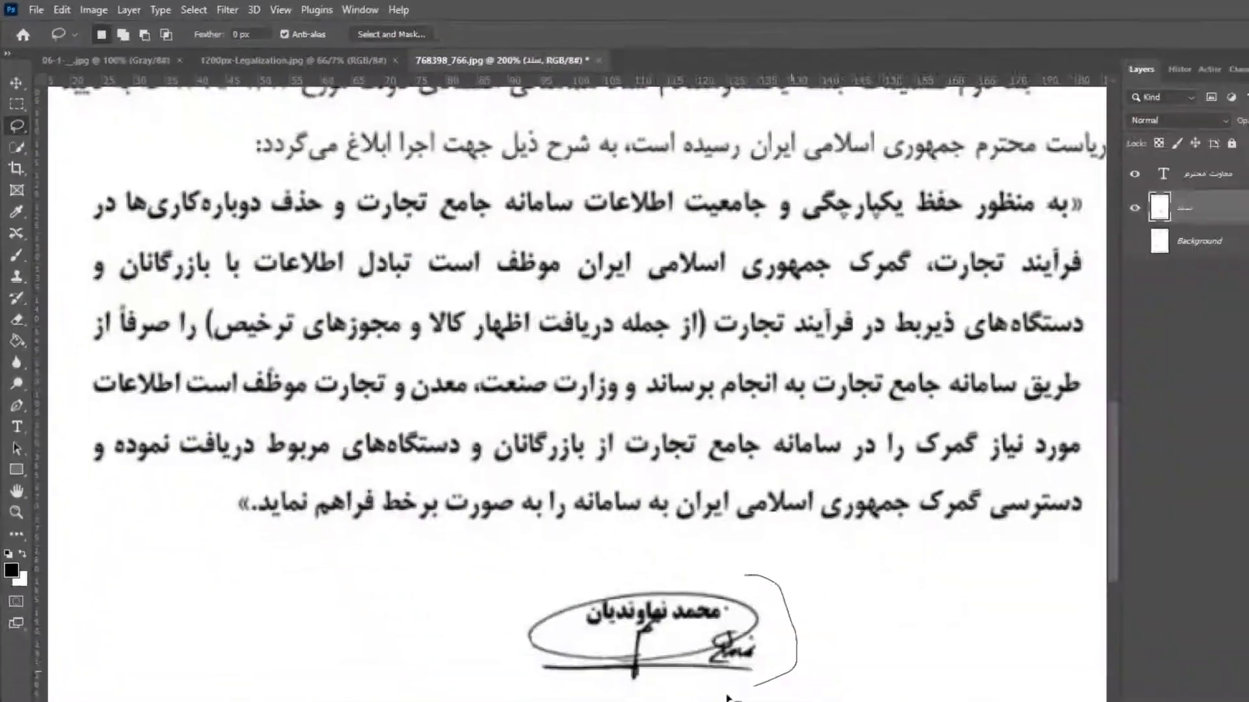
pyautogui.moveTo(702, 542)
pyautogui.mouseDown()
pyautogui.moveTo(491, 647)
pyautogui.moveTo(528, 545)
pyautogui.moveTo(701, 542)
pyautogui.mouseUp()
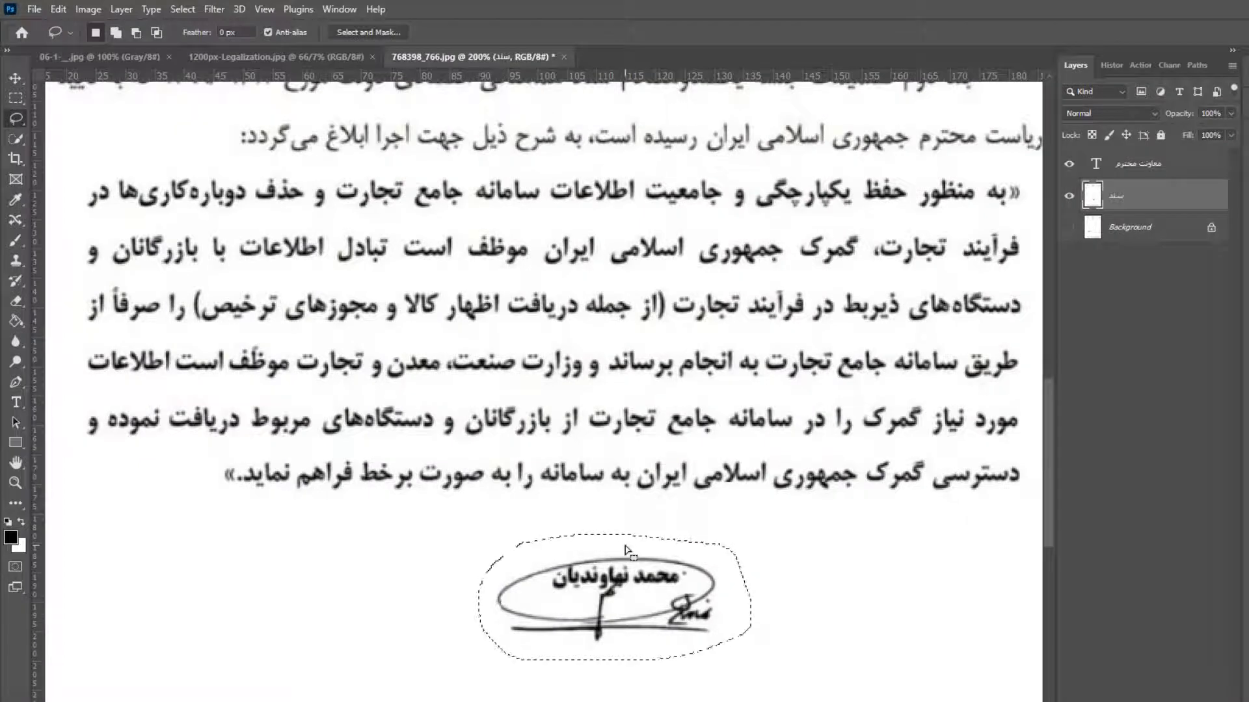
pyautogui.hotkey('ctrl', 'j')
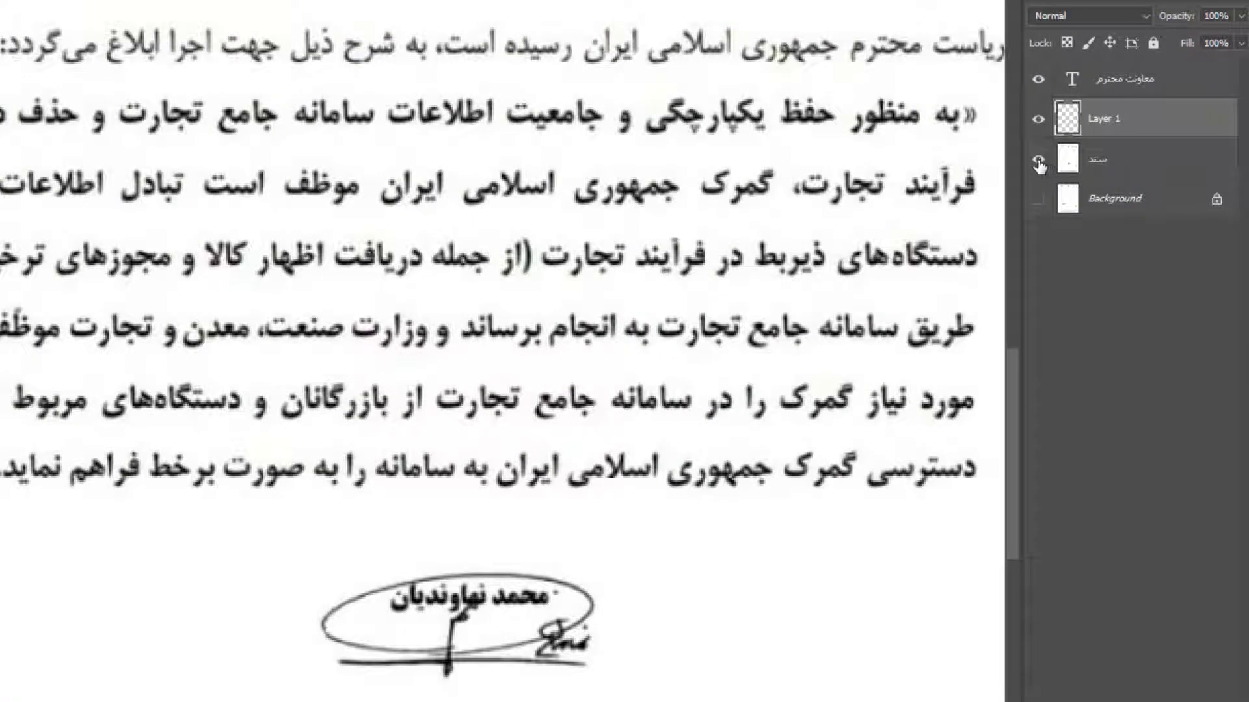
pyautogui.click(1039, 162)
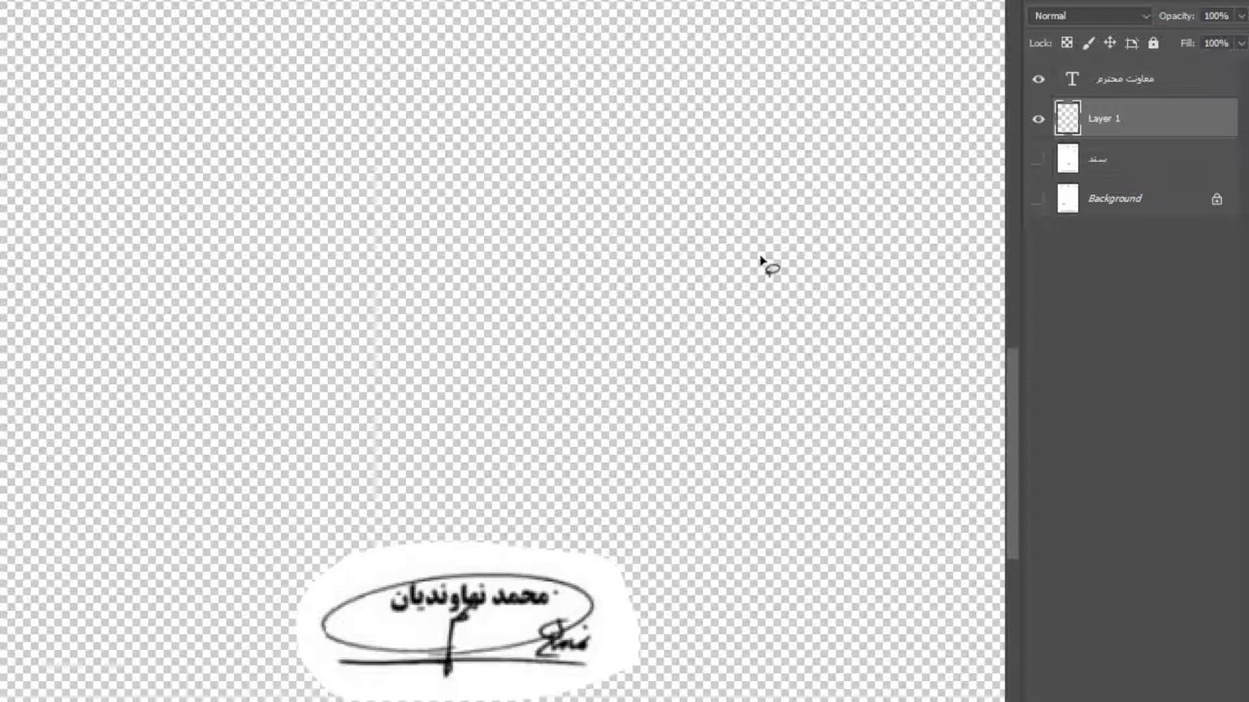
# Add a new empty layer directly above the سند layer and name it بک.
pyautogui.click(1123, 164)
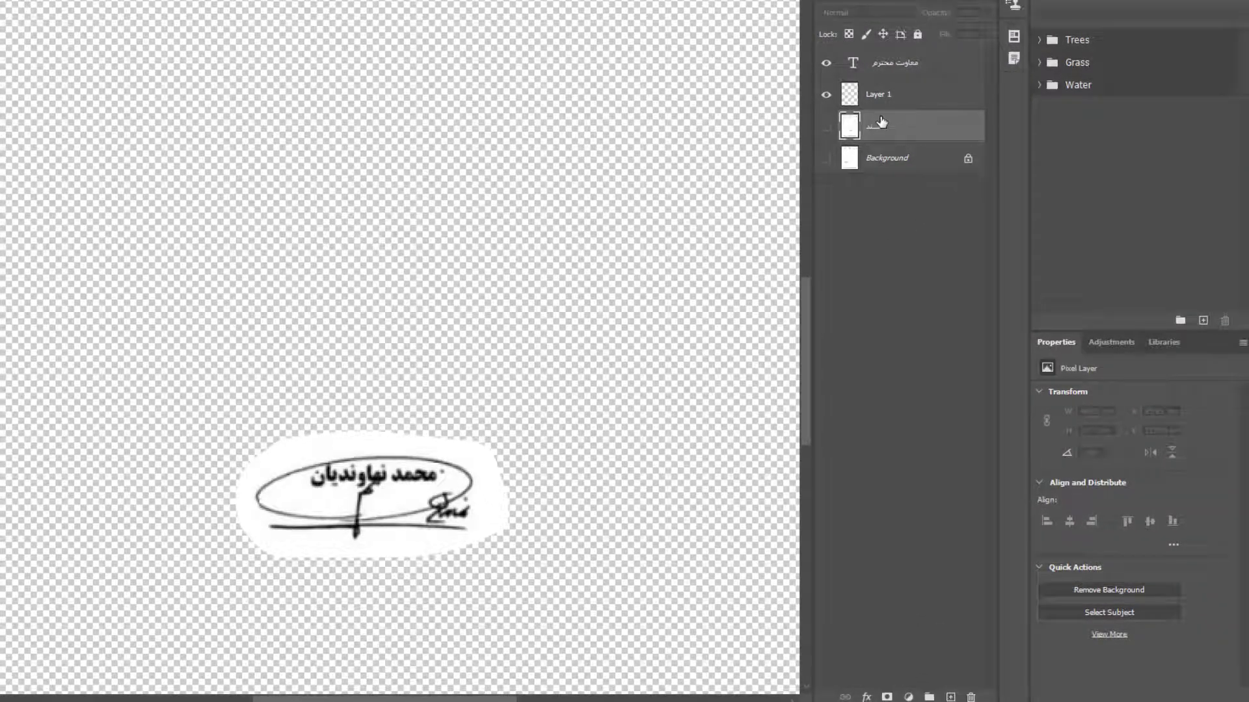
pyautogui.hotkey('ctrl', '0')
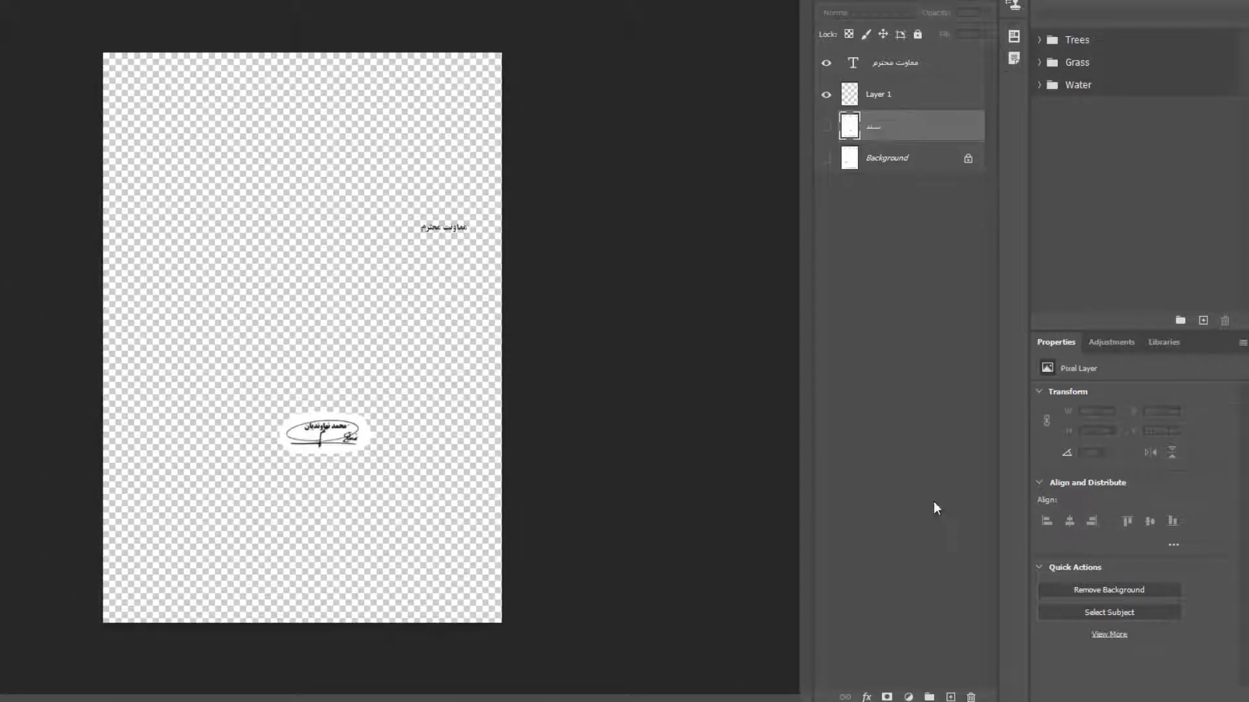
pyautogui.click(950, 697)
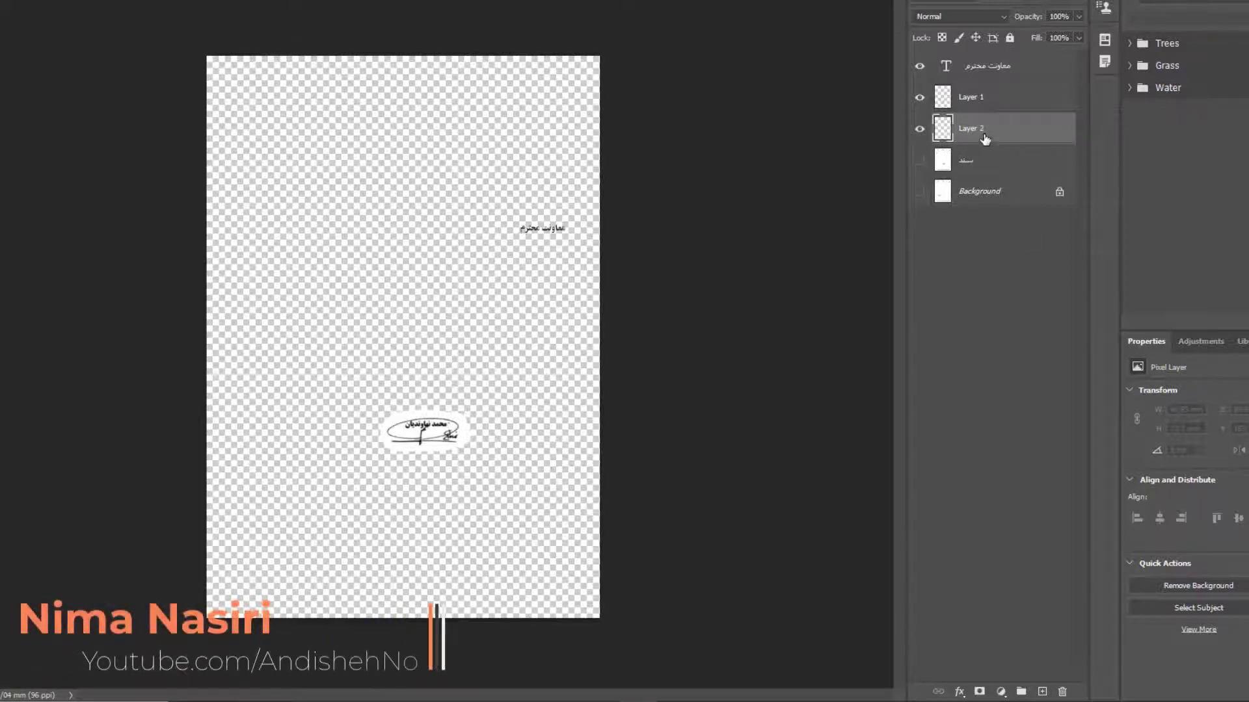
pyautogui.doubleClick(971, 128)
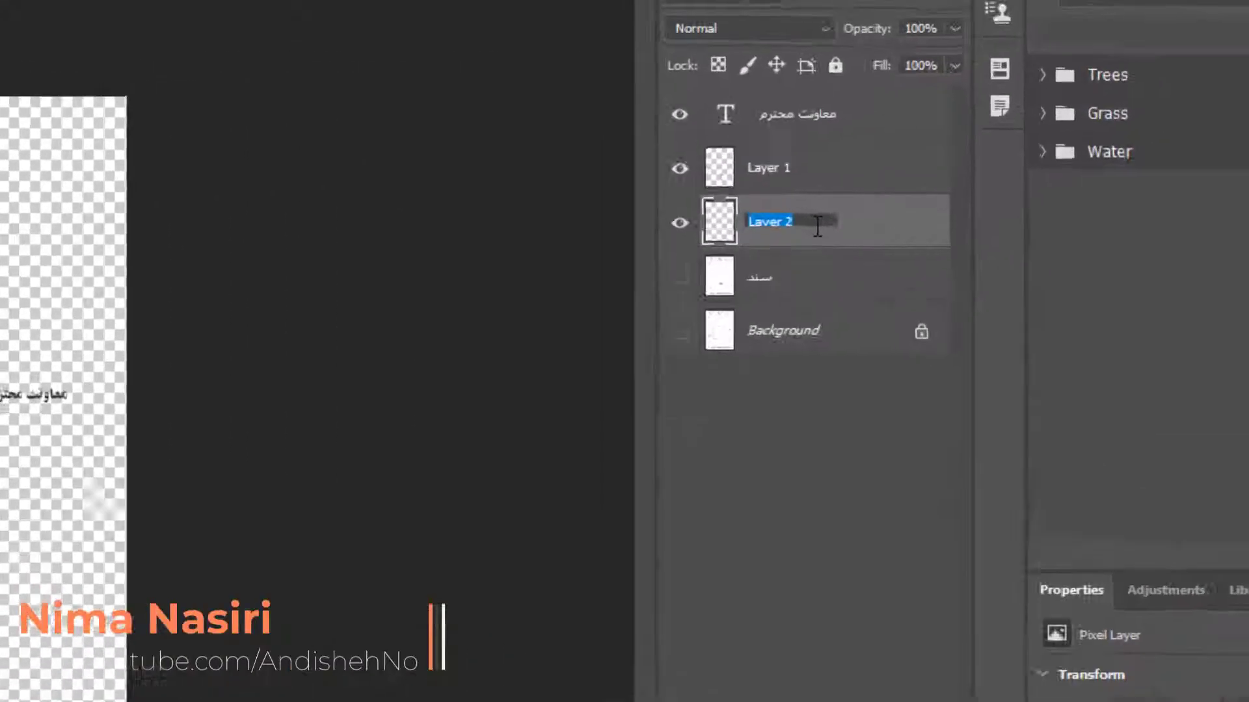
pyautogui.write('بک')
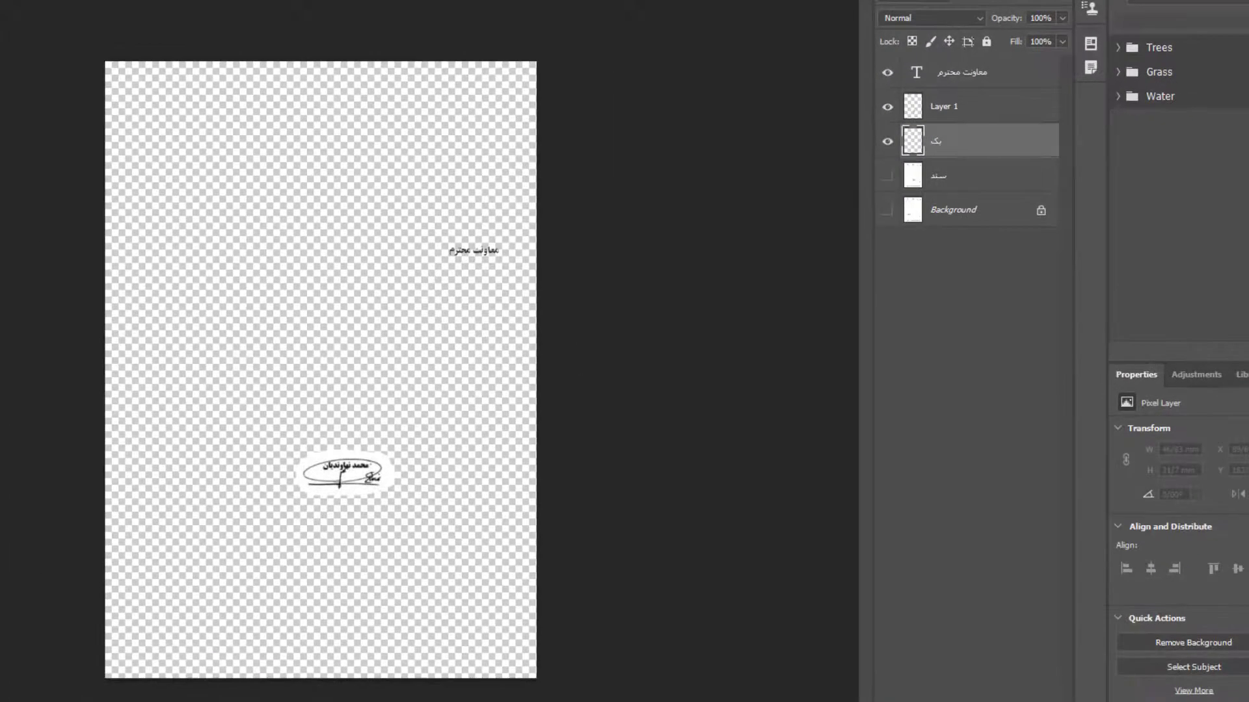
# Set the foreground colour to white (#ffffff) and fill the بک layer with the Paint Bucket.
pyautogui.rightClick(14, 293)
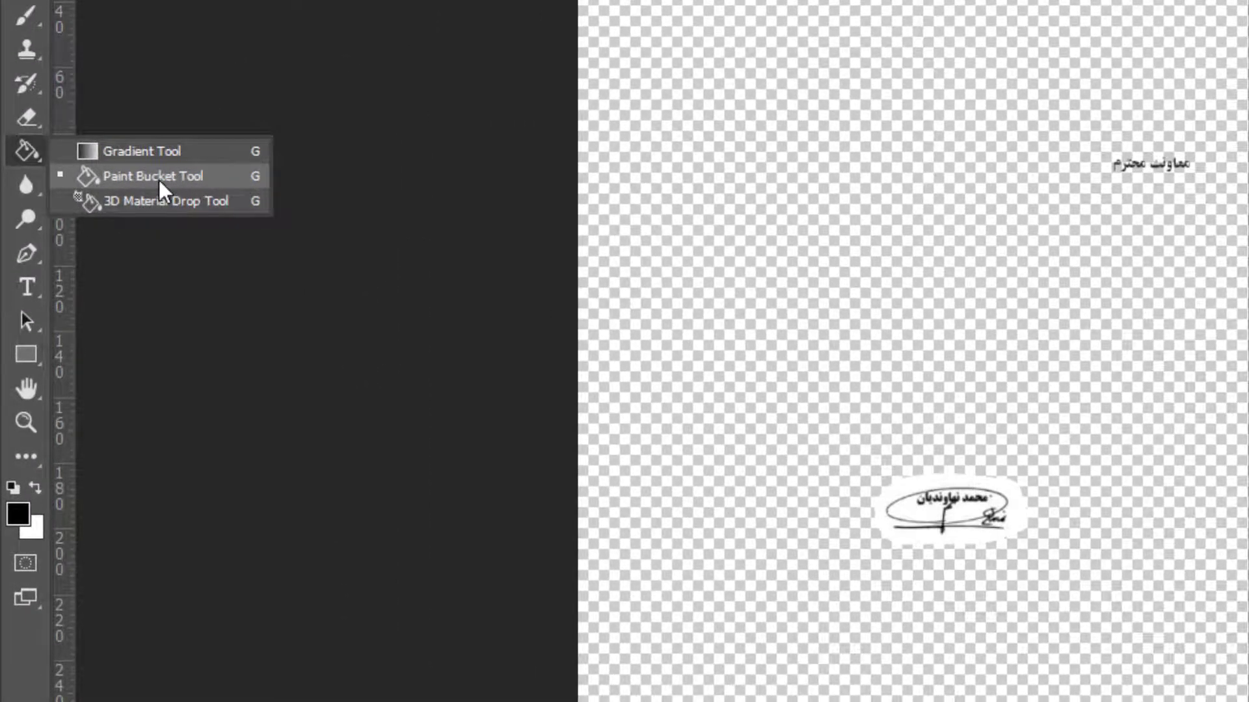
pyautogui.press('g')
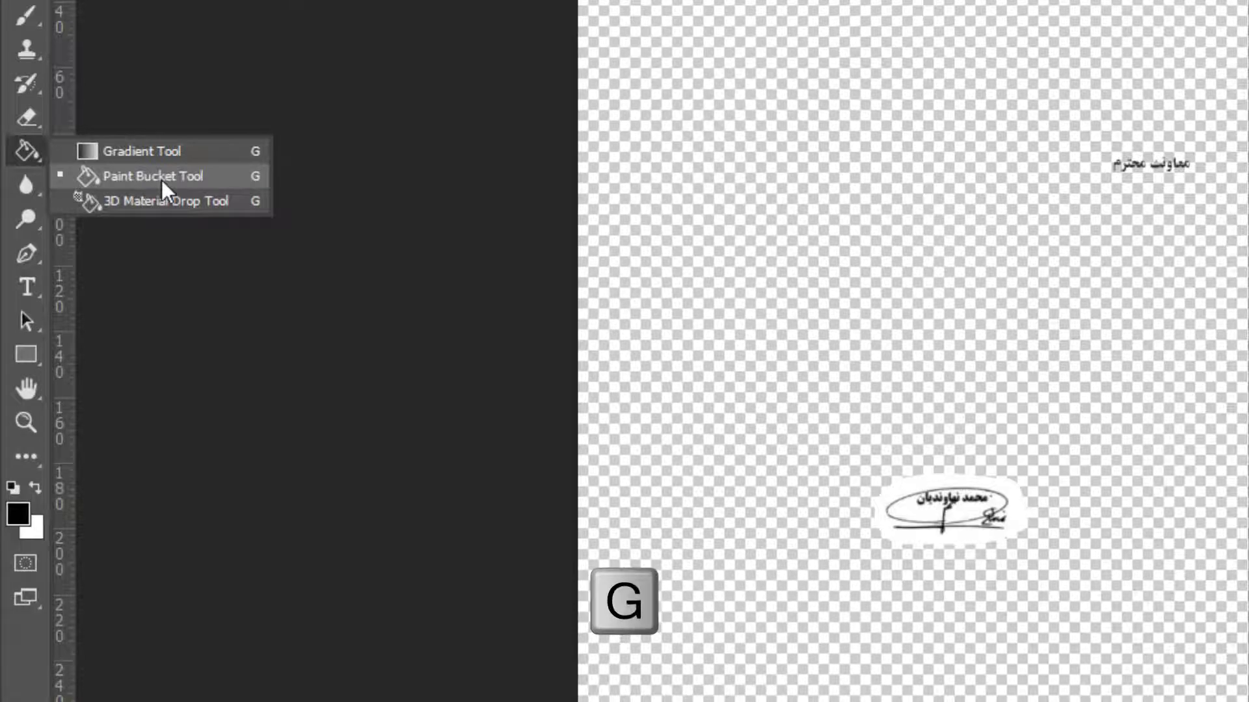
pyautogui.click(162, 179)
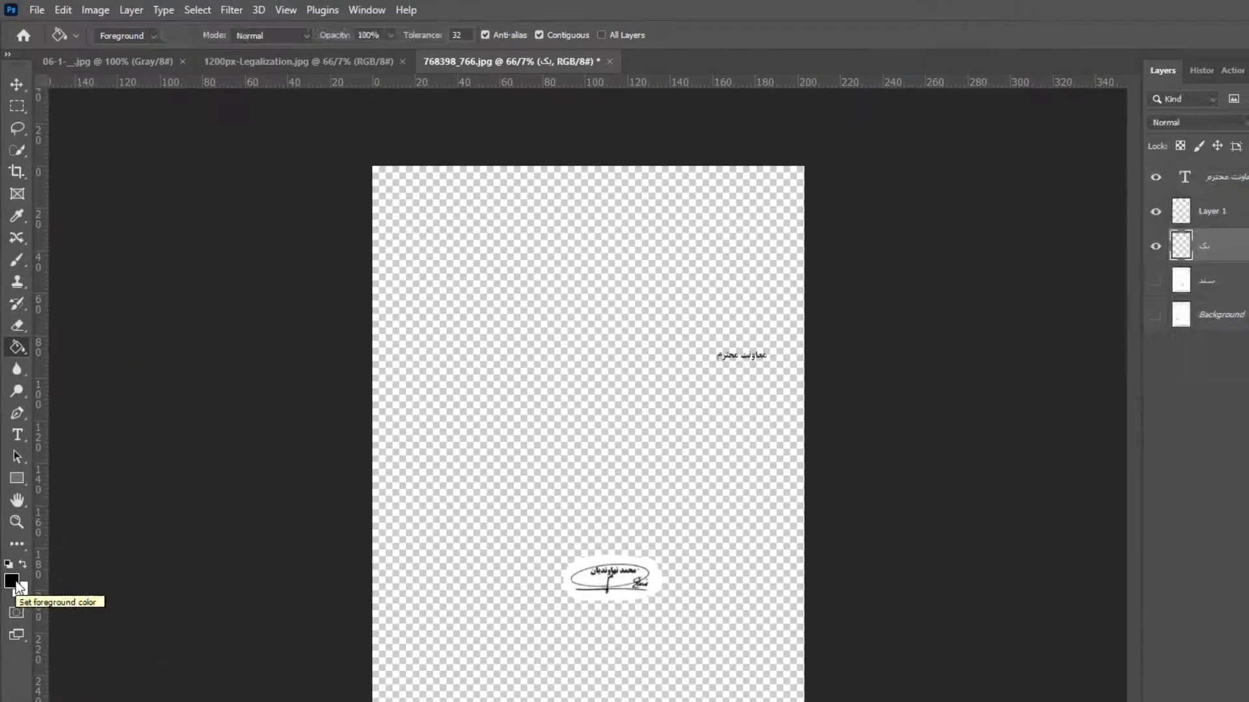
pyautogui.click(58, 266)
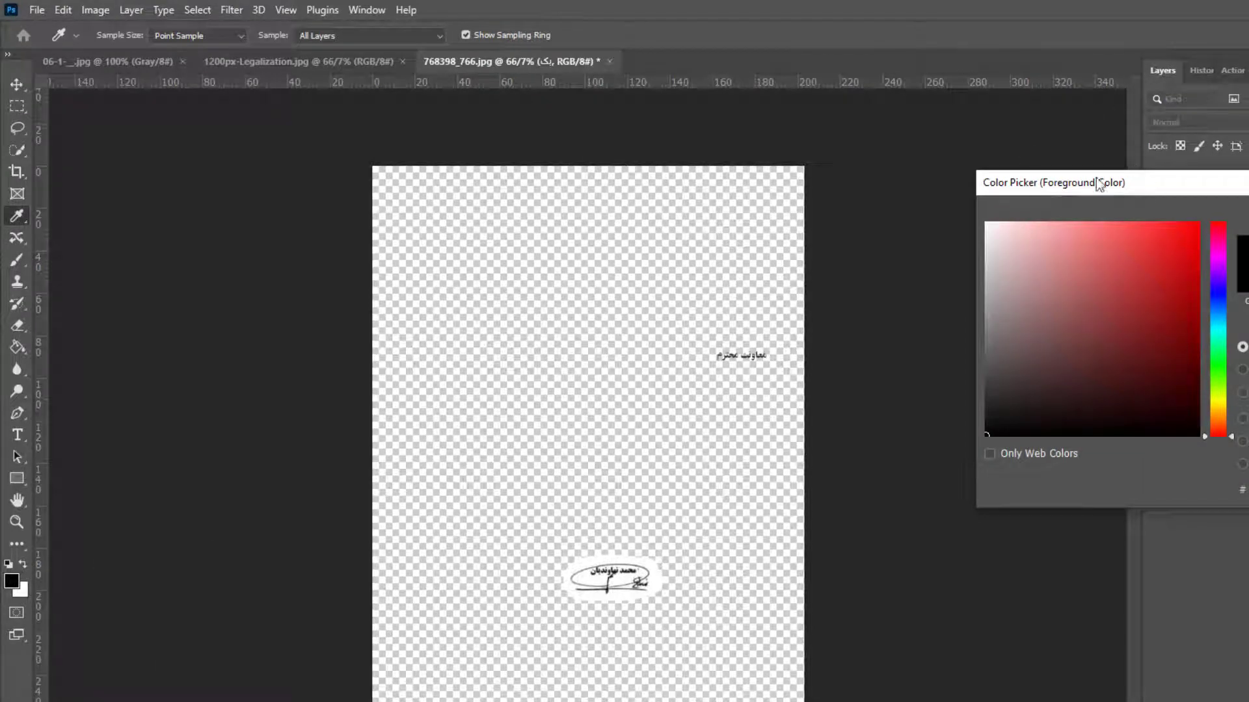
pyautogui.moveTo(1039, 186); pyautogui.dragTo(951, 183)
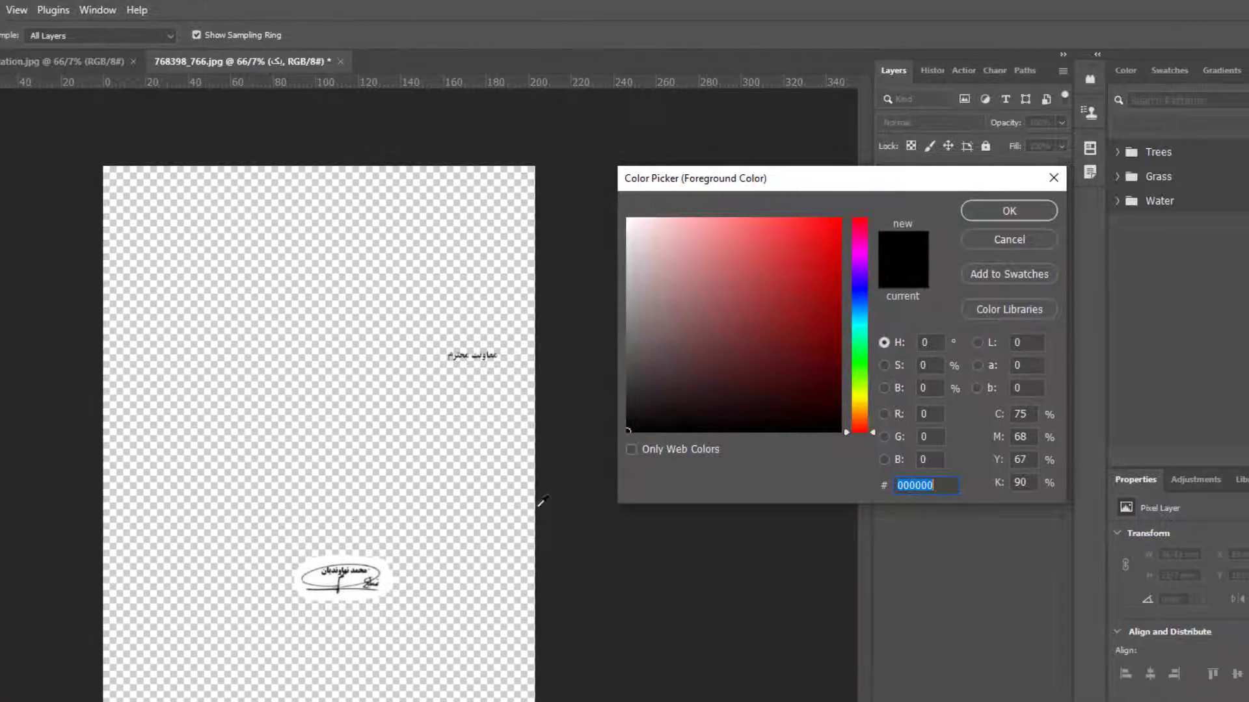
pyautogui.moveTo(646, 411)
pyautogui.mouseDown()
pyautogui.moveTo(650, 251)
pyautogui.moveTo(636, 234)
pyautogui.mouseUp()
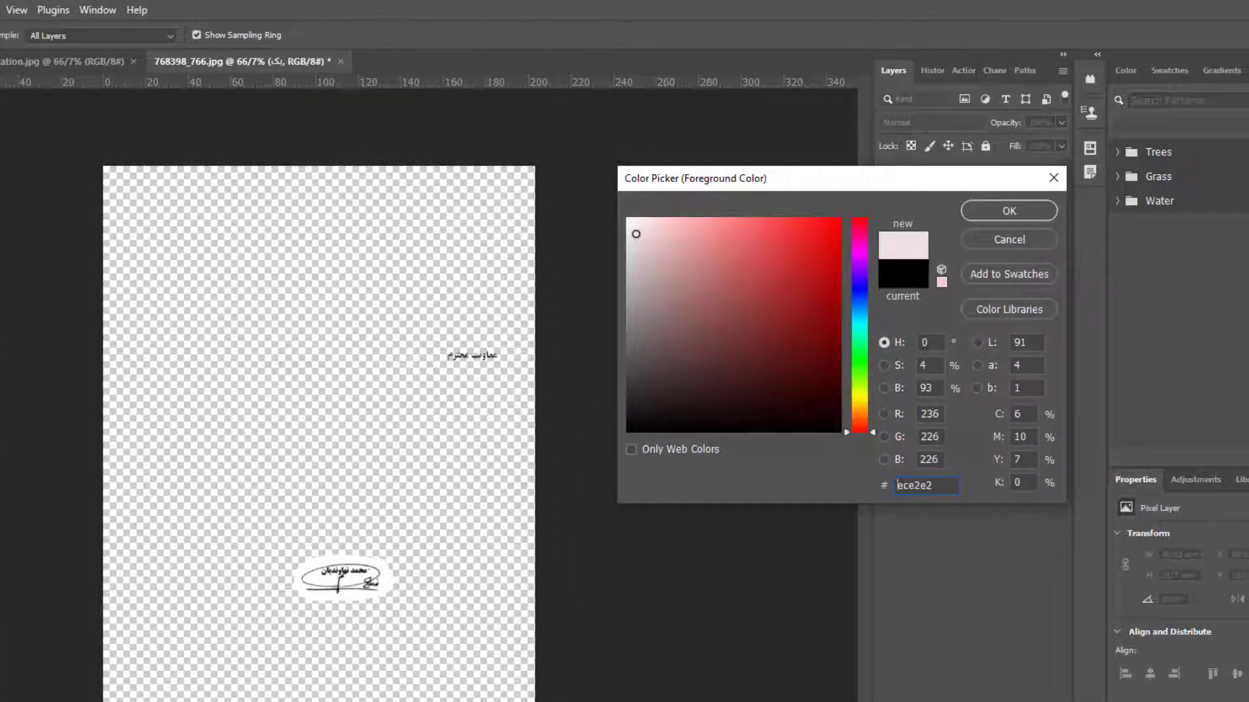
pyautogui.click(383, 567)
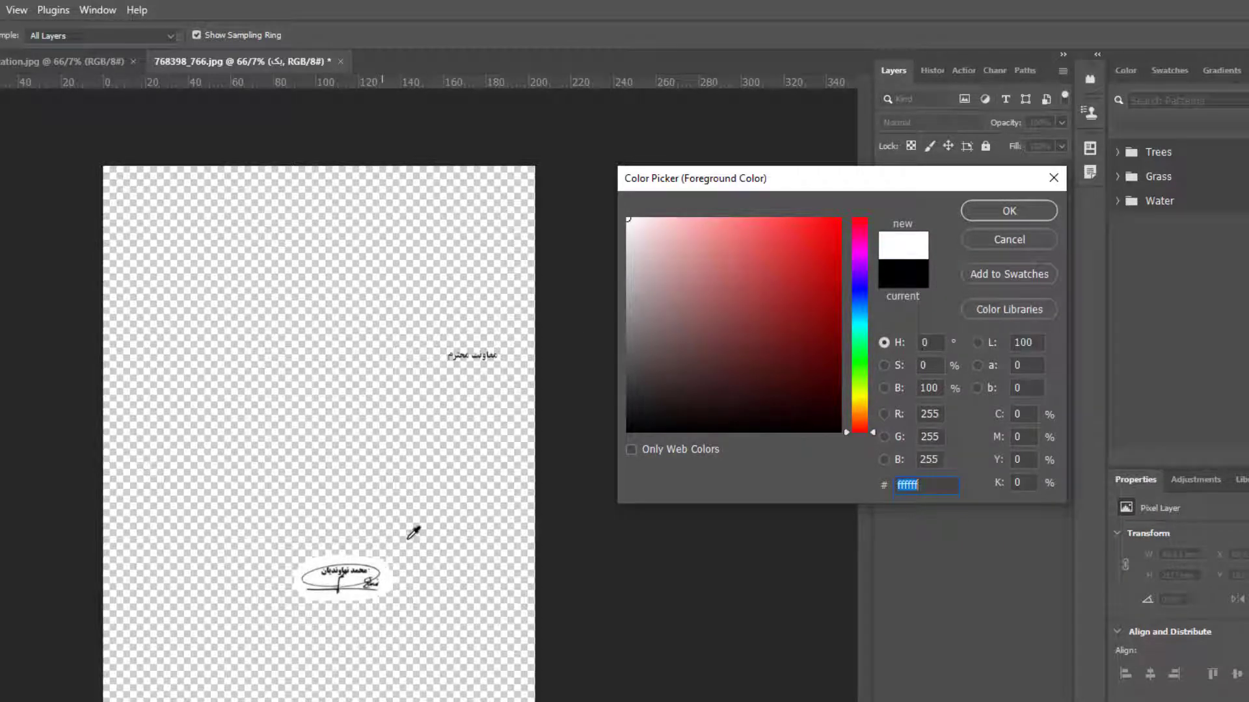
pyautogui.click(997, 210)
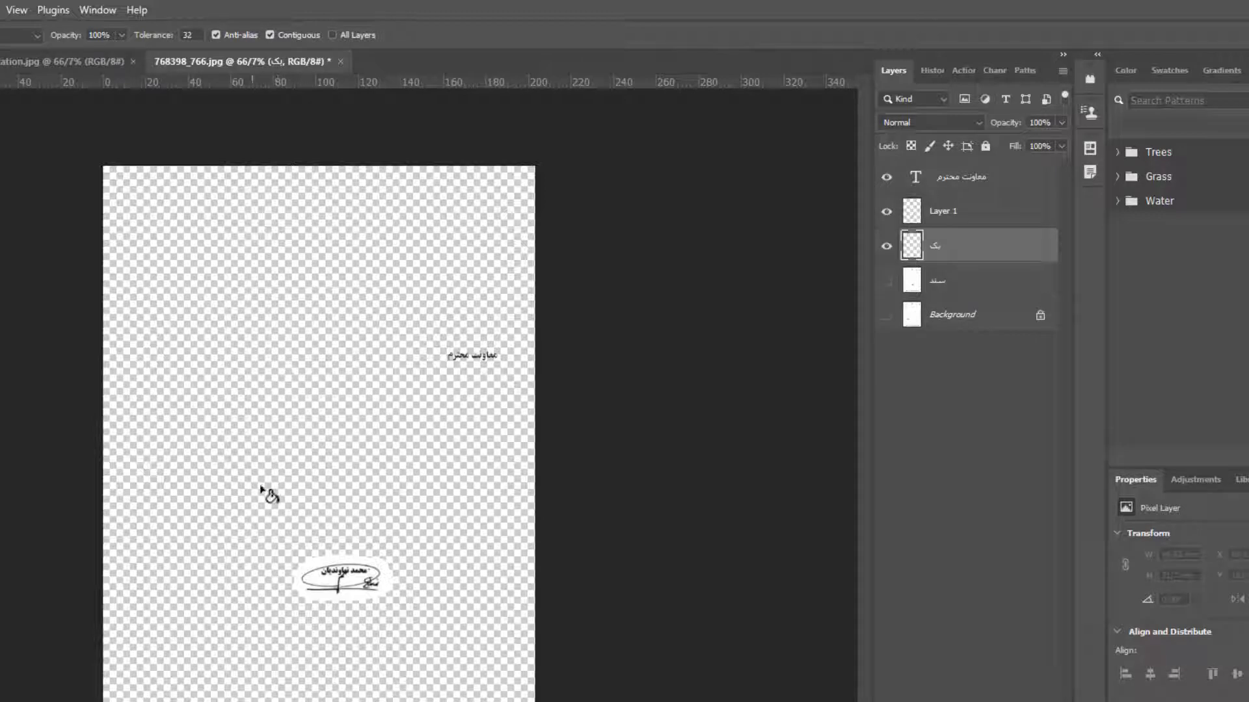
pyautogui.click(306, 464)
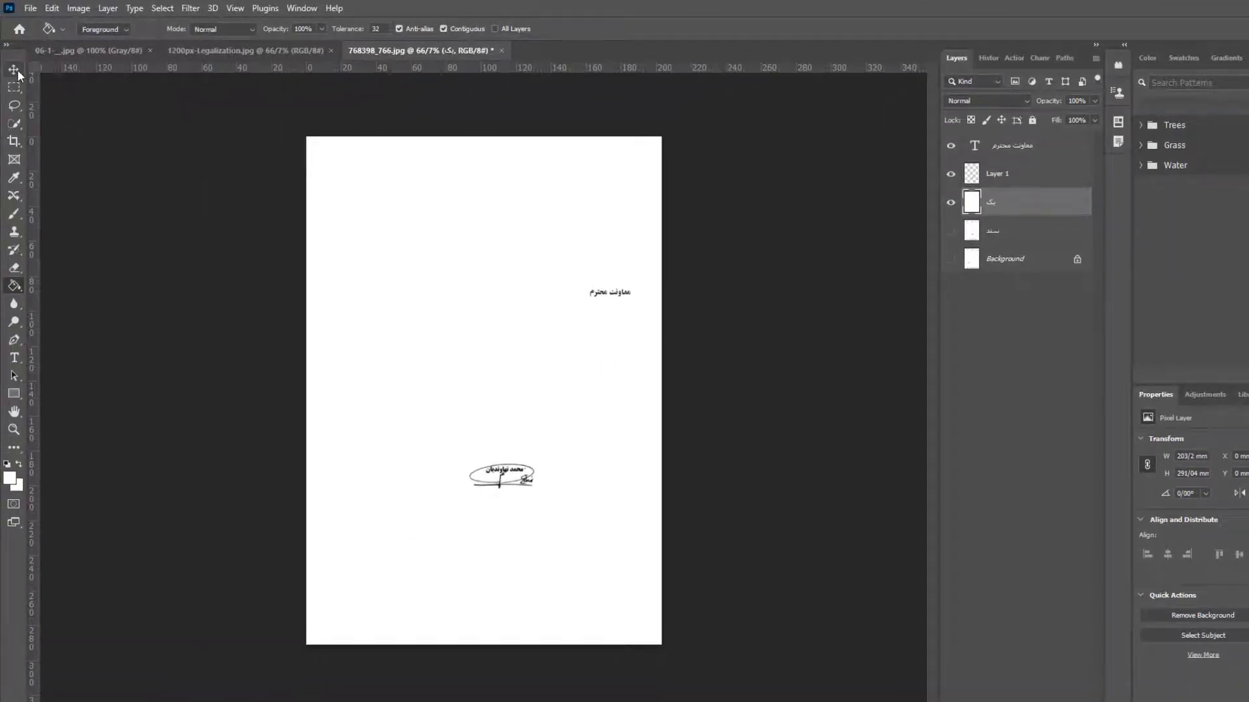
# Move the signature on Layer 1 slightly up the page and enlarge it to about 69 × 32 mm.
pyautogui.click(15, 71)
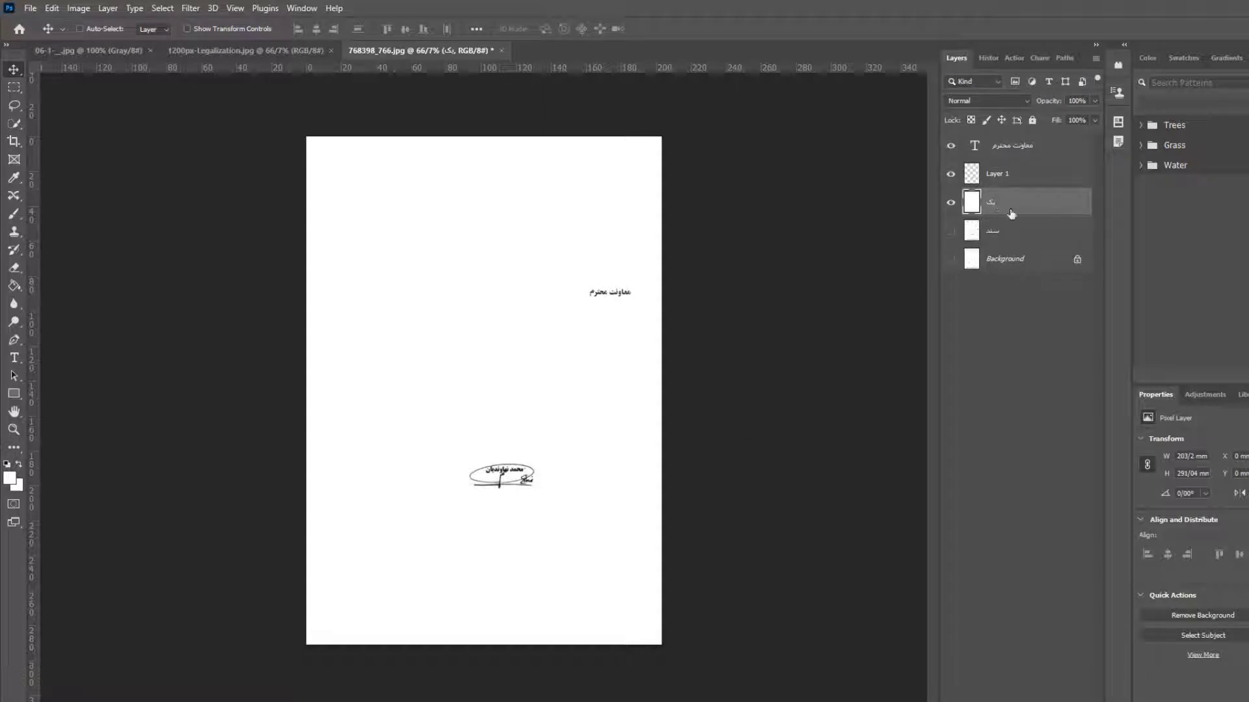
pyautogui.click(1000, 176)
pyautogui.moveTo(518, 481)
pyautogui.mouseDown()
pyautogui.moveTo(493, 507)
pyautogui.moveTo(561, 296)
pyautogui.moveTo(488, 437)
pyautogui.moveTo(489, 498)
pyautogui.moveTo(518, 452)
pyautogui.mouseUp()
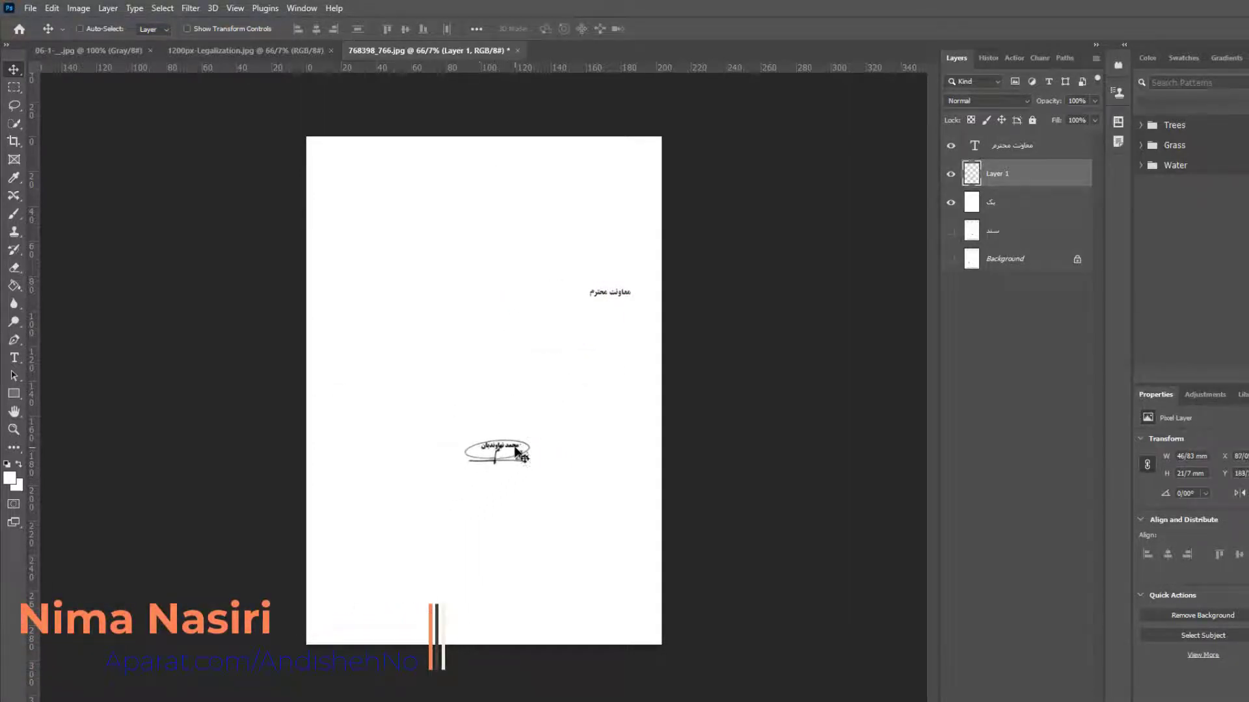
pyautogui.hotkey('ctrl', 't')
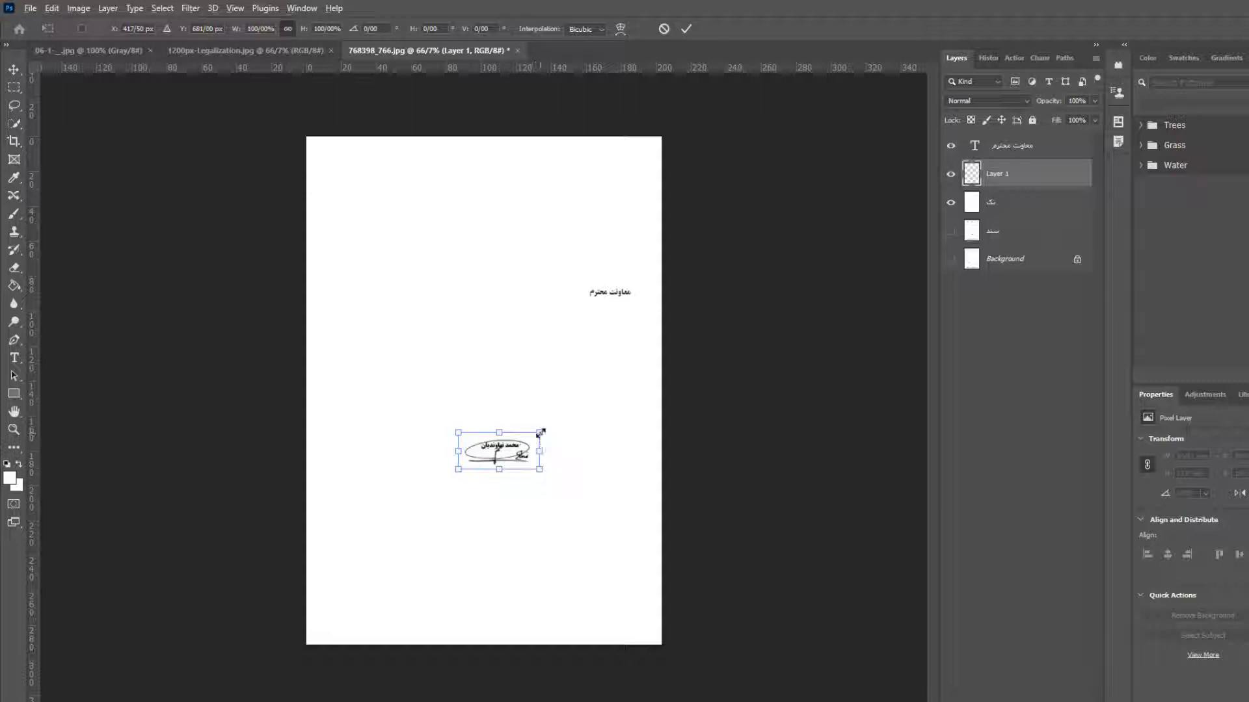
pyautogui.moveTo(542, 431)
pyautogui.mouseDown()
pyautogui.moveTo(569, 415)
pyautogui.moveTo(514, 449)
pyautogui.mouseUp()
pyautogui.press('Return')
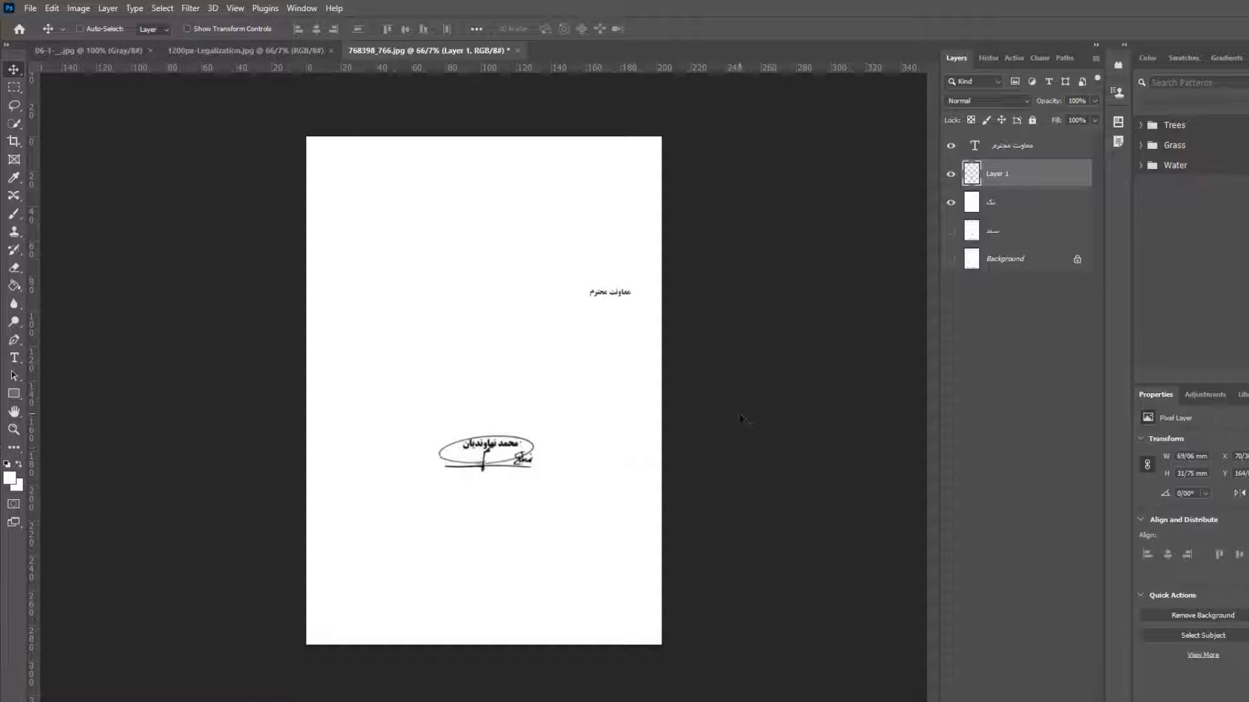
# Set the foreground colour to grey (#656565) and fill the بک layer with the Paint Bucket.
pyautogui.click(1005, 206)
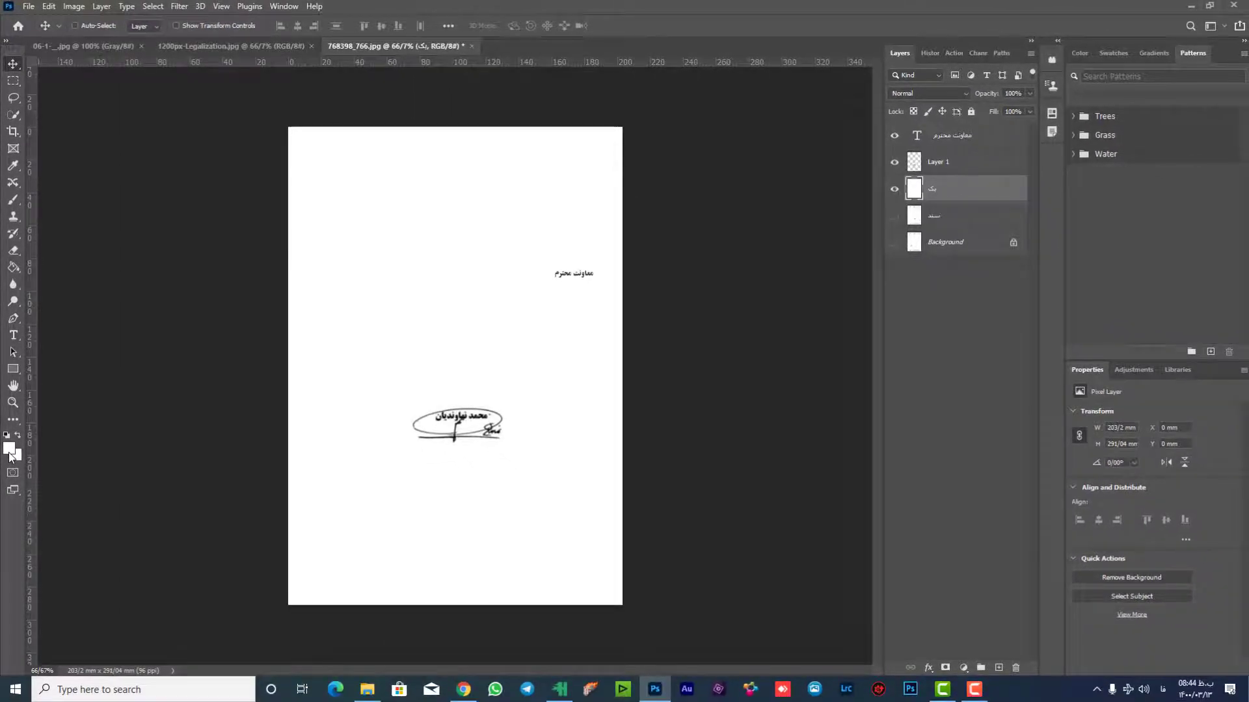
pyautogui.click(9, 449)
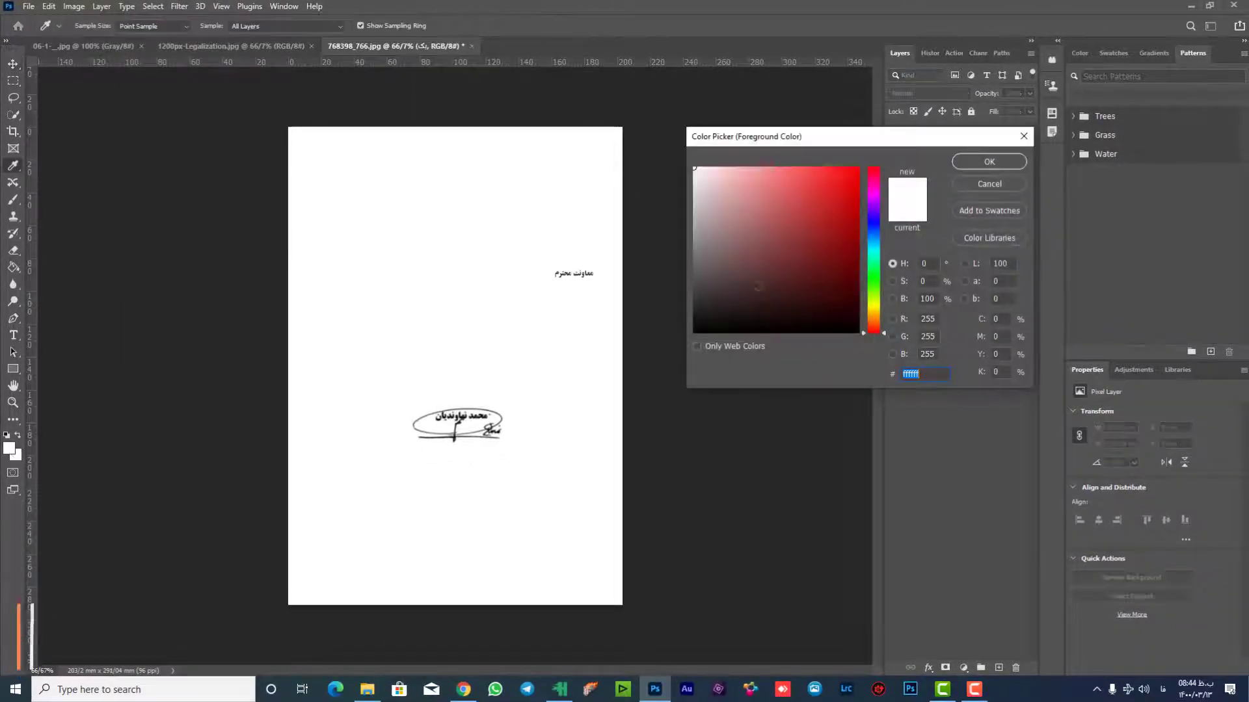
pyautogui.click(705, 272)
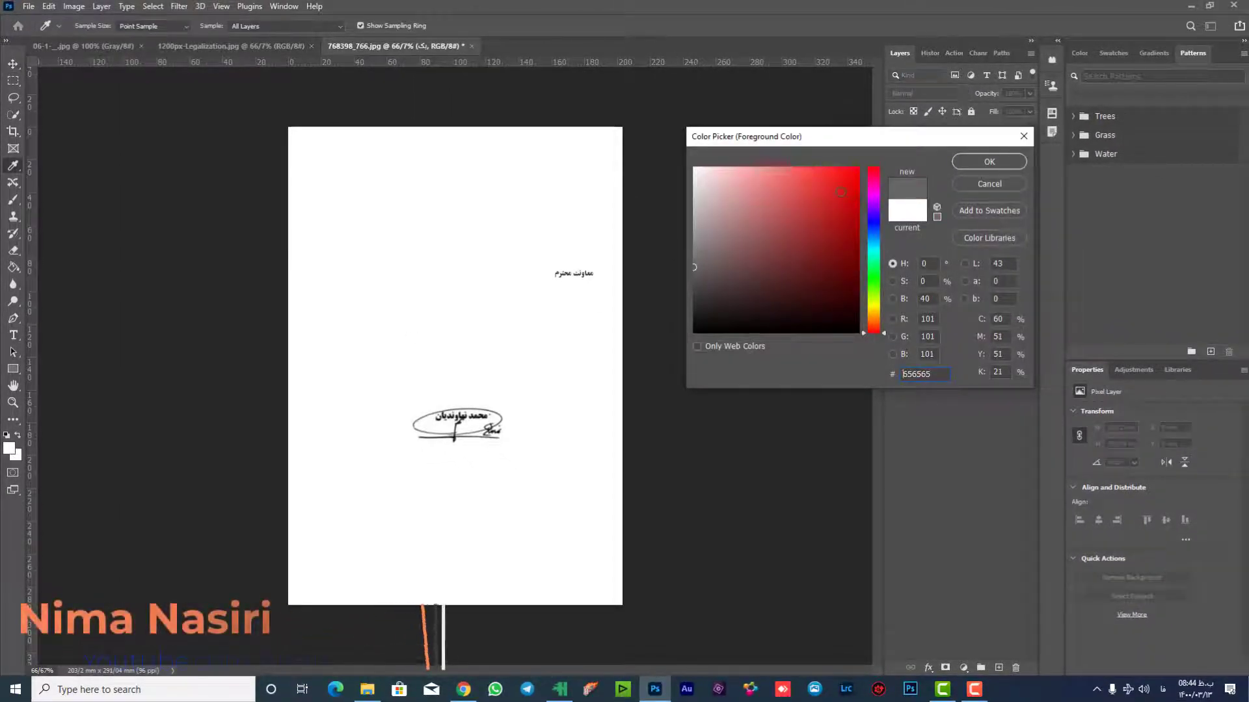
pyautogui.click(1005, 162)
pyautogui.click(9, 268)
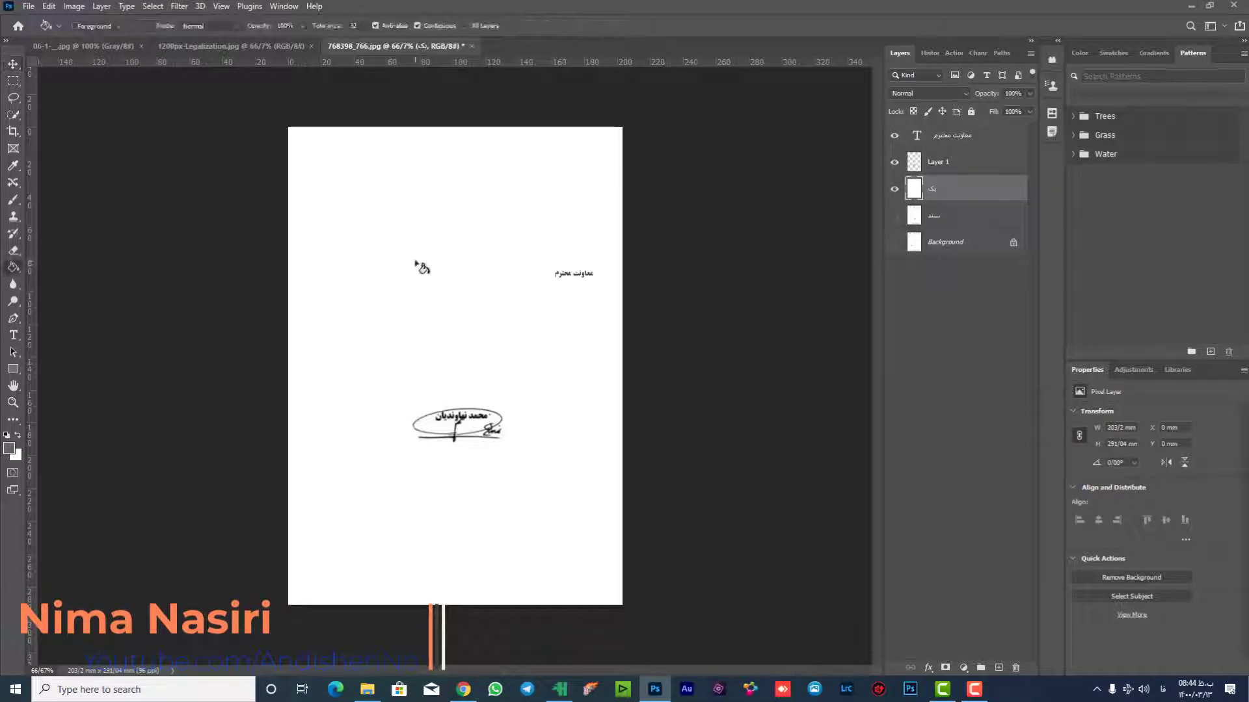
pyautogui.click(410, 264)
pyautogui.click(16, 66)
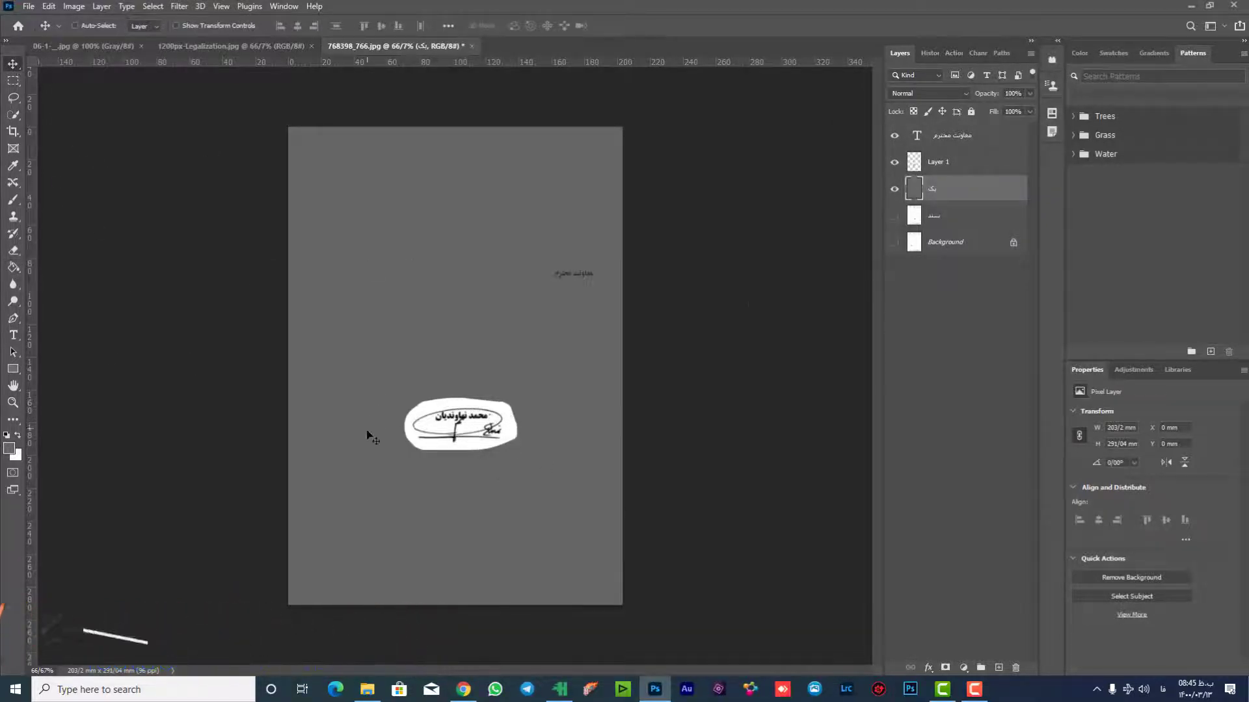
# Open Layer 1's blending options and set the white slider of This Layer to 226, with Blend If on Gray.
pyautogui.click(947, 166)
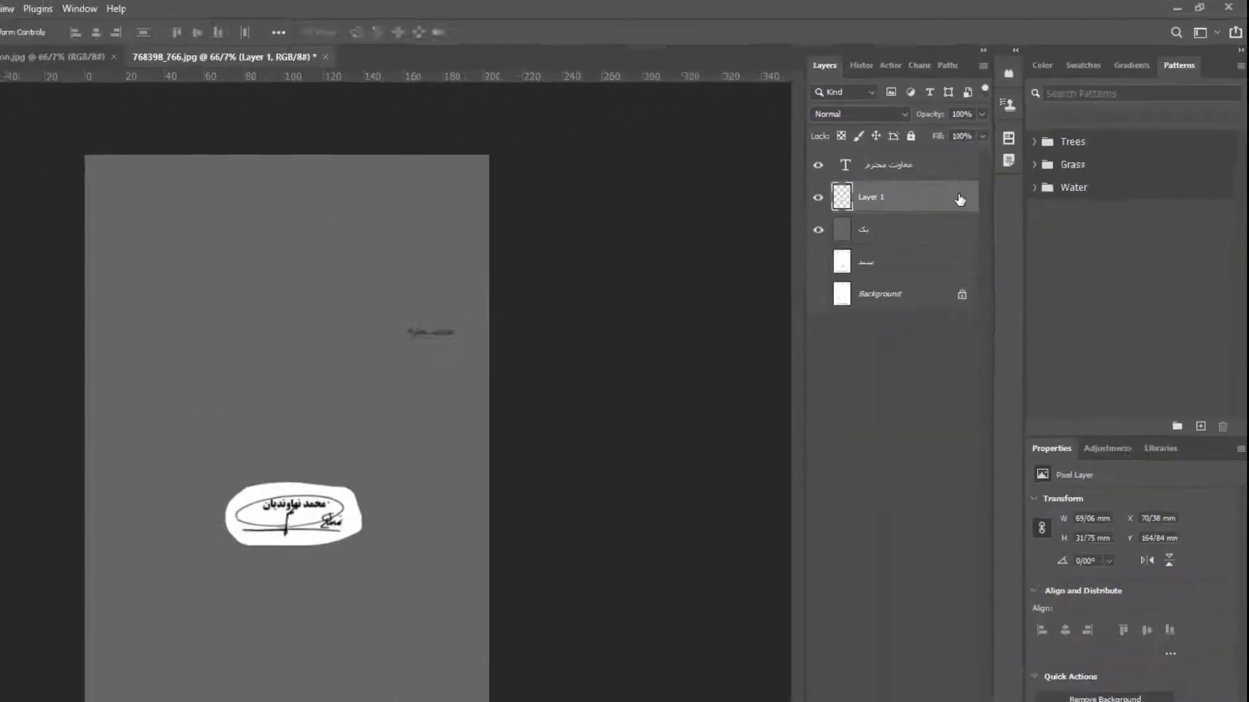
pyautogui.doubleClick(785, 320)
pyautogui.moveTo(959, 248); pyautogui.dragTo(902, 219)
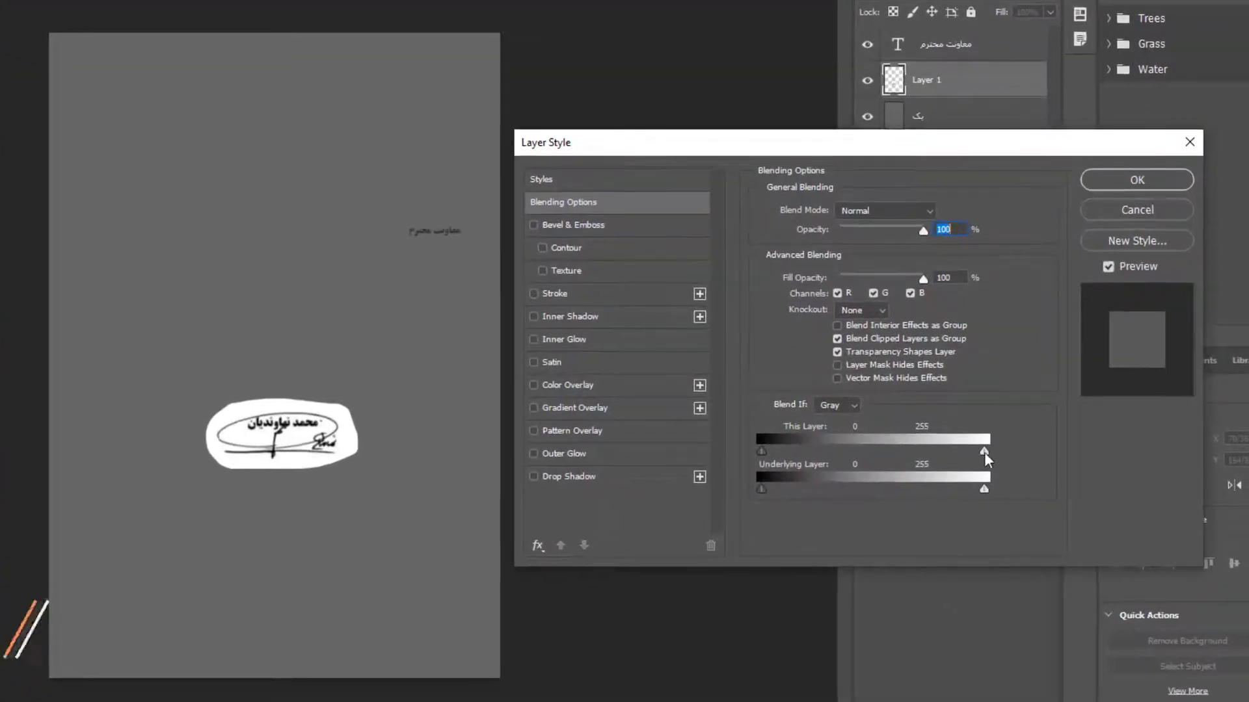
pyautogui.click(846, 408)
pyautogui.click(840, 402)
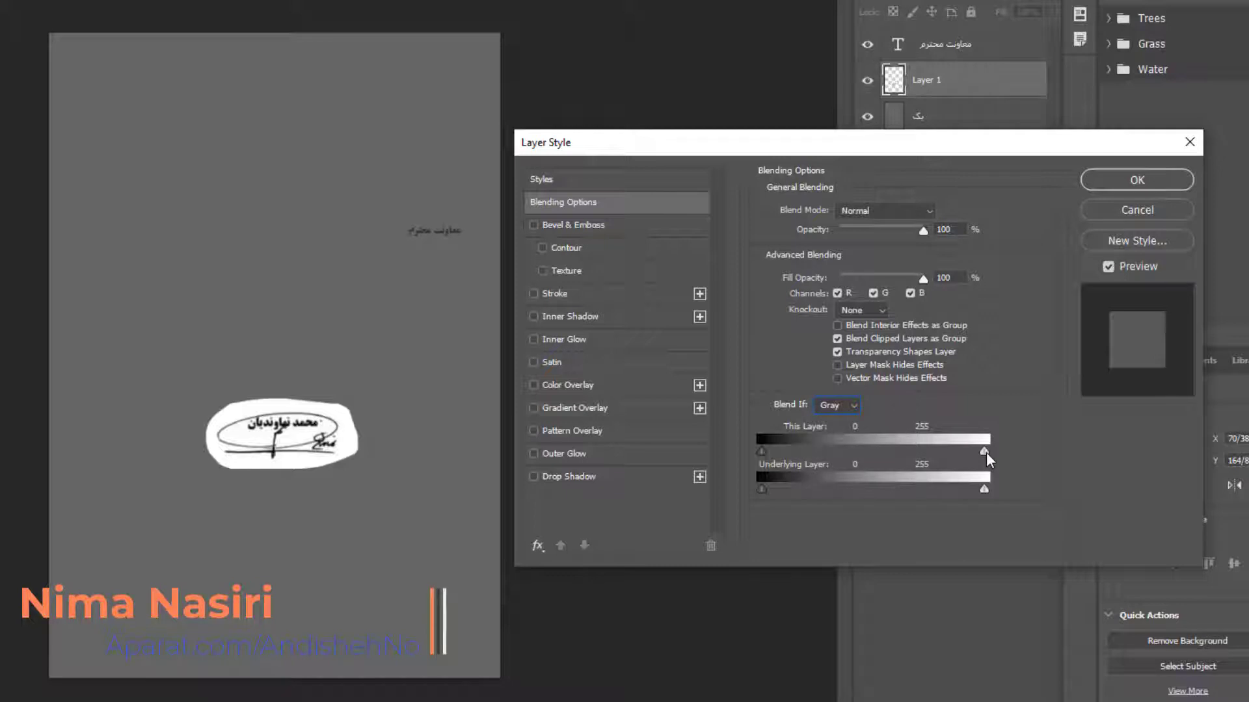
pyautogui.moveTo(986, 451); pyautogui.dragTo(979, 452)
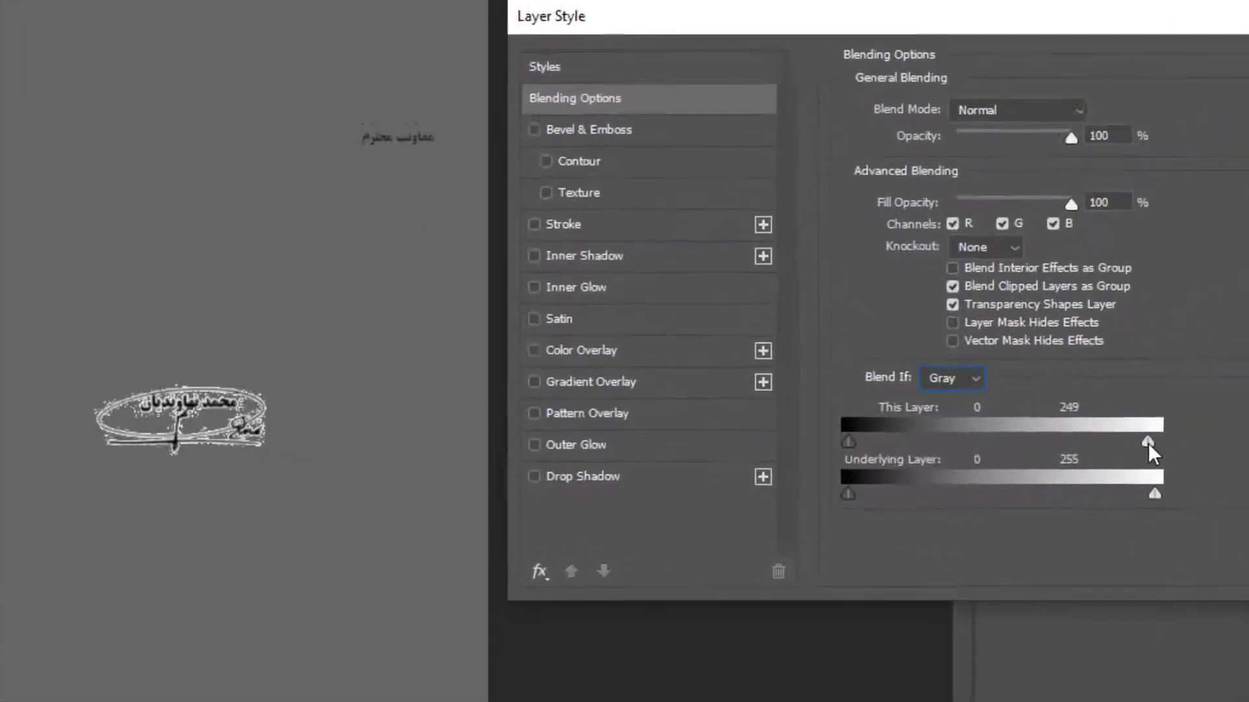
pyautogui.moveTo(1151, 441)
pyautogui.mouseDown()
pyautogui.moveTo(1202, 441)
pyautogui.moveTo(1133, 442)
pyautogui.mouseUp()
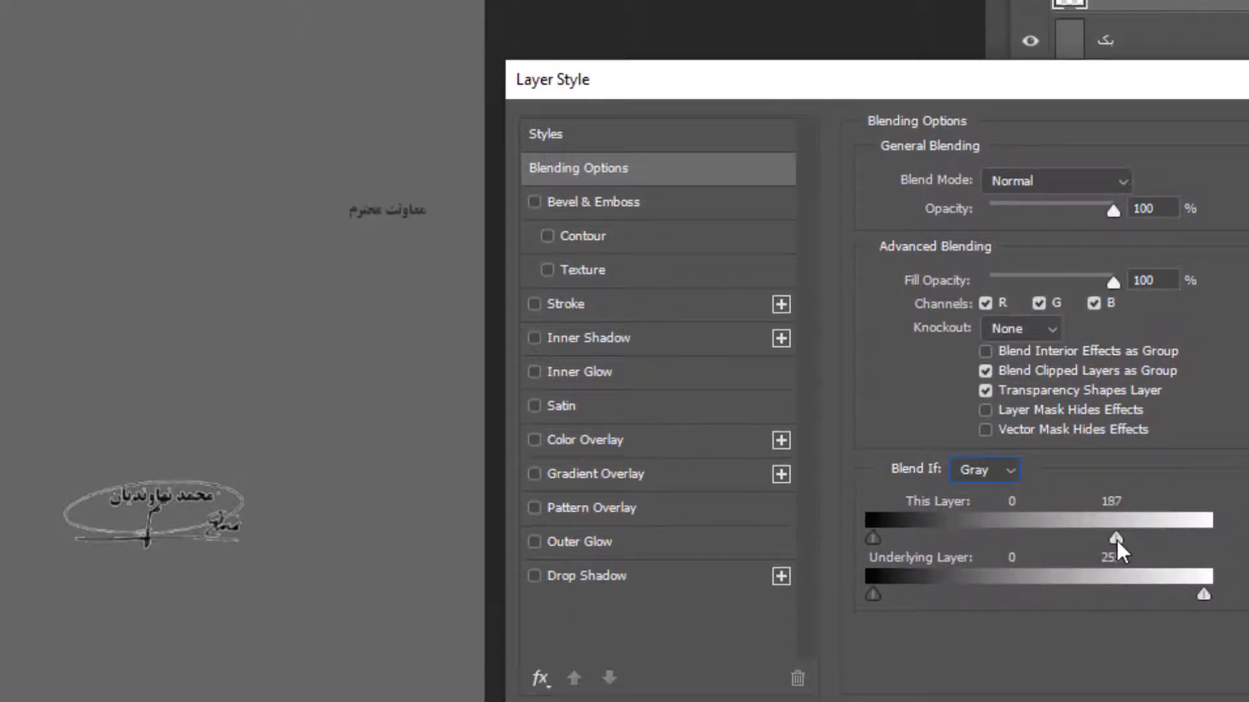
pyautogui.moveTo(1117, 540)
pyautogui.mouseDown()
pyautogui.moveTo(1083, 540)
pyautogui.moveTo(1187, 552)
pyautogui.moveTo(1189, 540)
pyautogui.moveTo(1142, 540)
pyautogui.moveTo(1166, 538)
pyautogui.mouseUp()
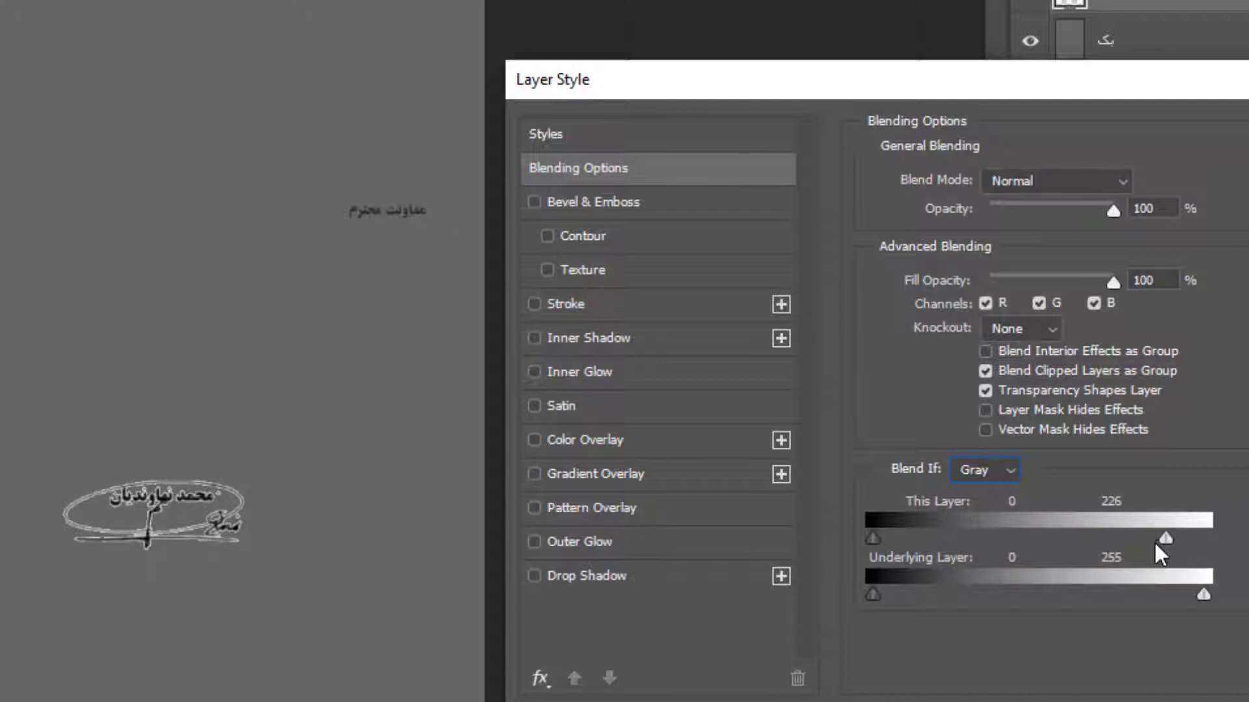
# Split the white slider of This Layer to 99 / 226 and apply the layer style.
pyautogui.keyDown('alt'); pyautogui.click(1111, 536); pyautogui.keyUp('alt')
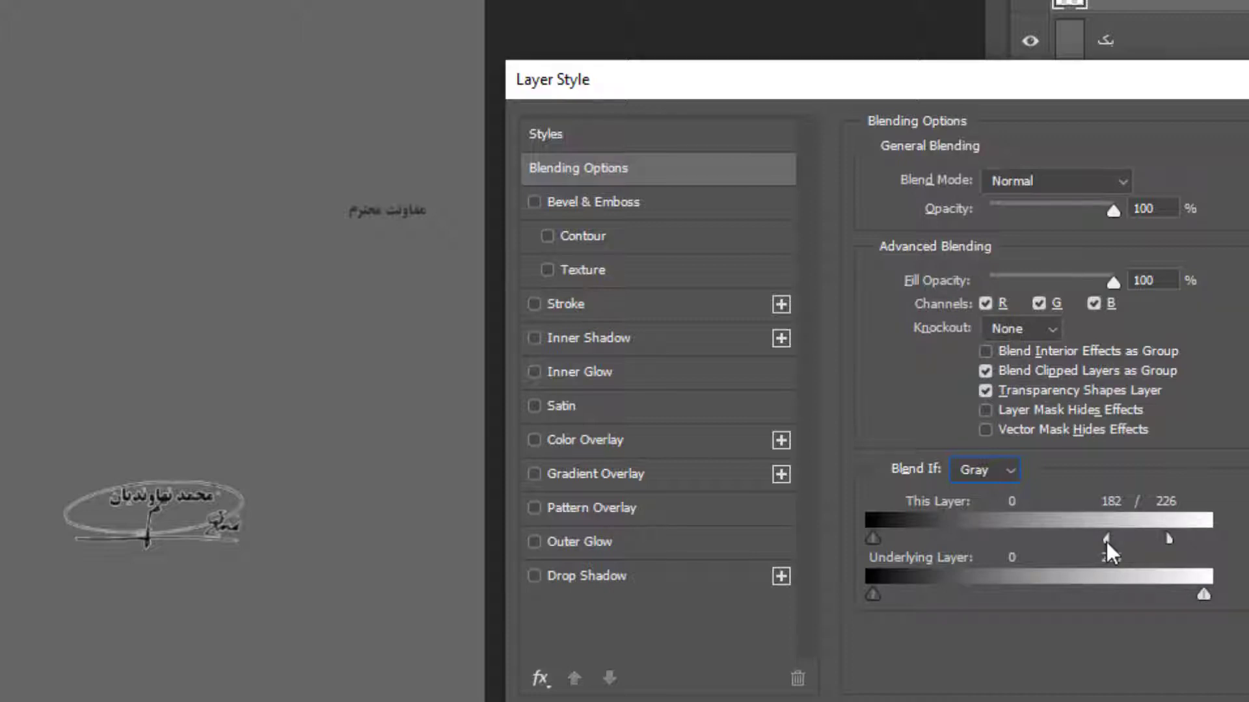
pyautogui.moveTo(1107, 540); pyautogui.dragTo(1105, 540)
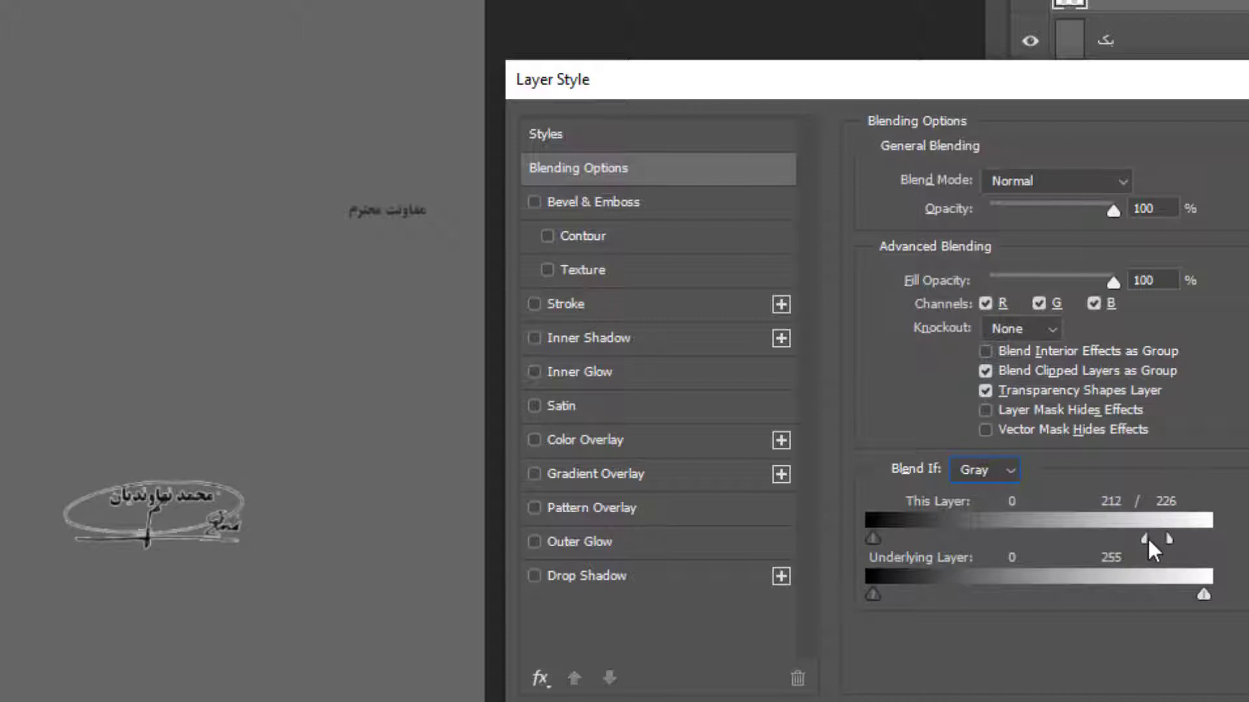
pyautogui.moveTo(1047, 538); pyautogui.dragTo(1078, 540)
pyautogui.moveTo(1002, 538); pyautogui.dragTo(998, 538)
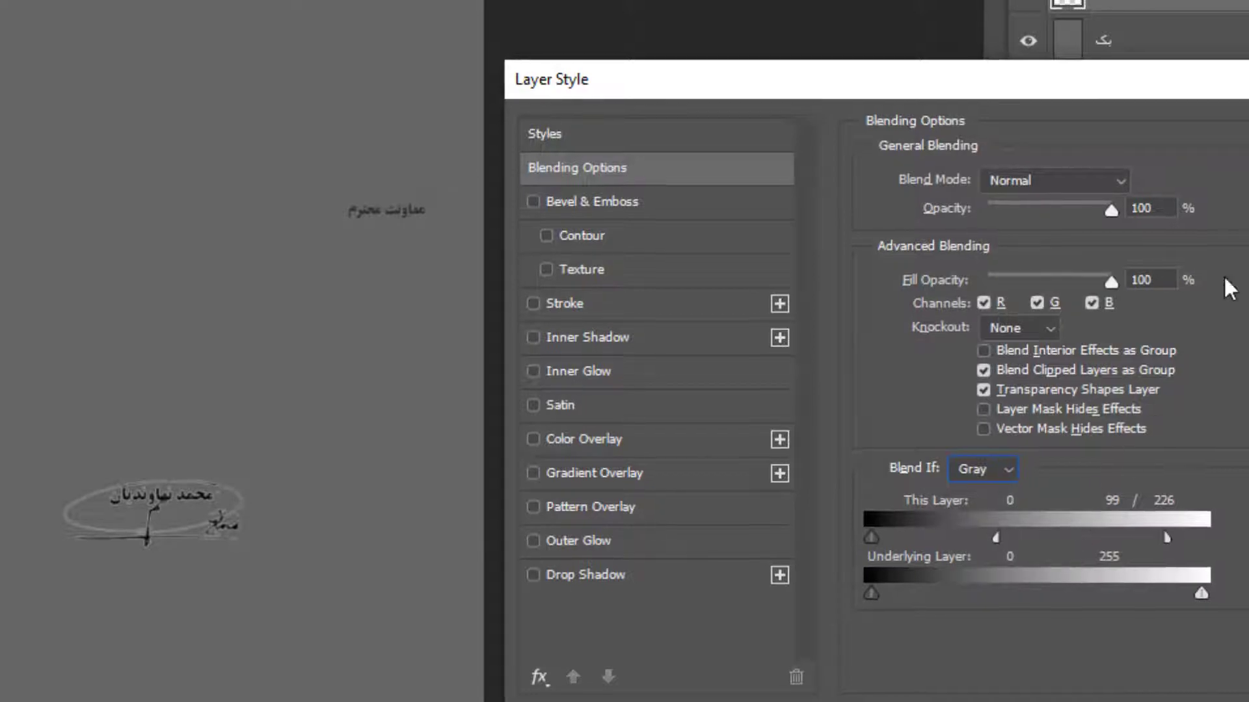
pyautogui.click(1169, 104)
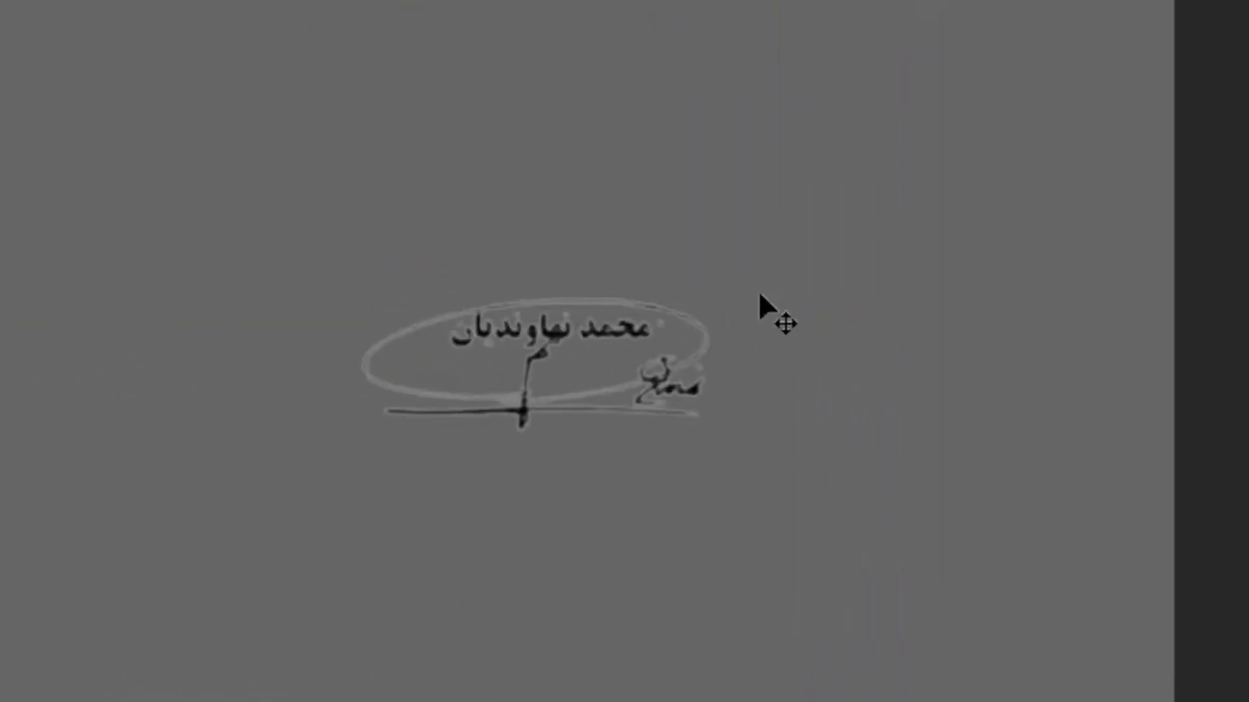
# Move the signature on Layer 1 up to about X 67 mm, Y 150 mm and place the معاونت محترم text inside its oval.
pyautogui.moveTo(629, 217)
pyautogui.mouseDown()
pyautogui.moveTo(584, 238)
pyautogui.moveTo(584, 298)
pyautogui.mouseUp()
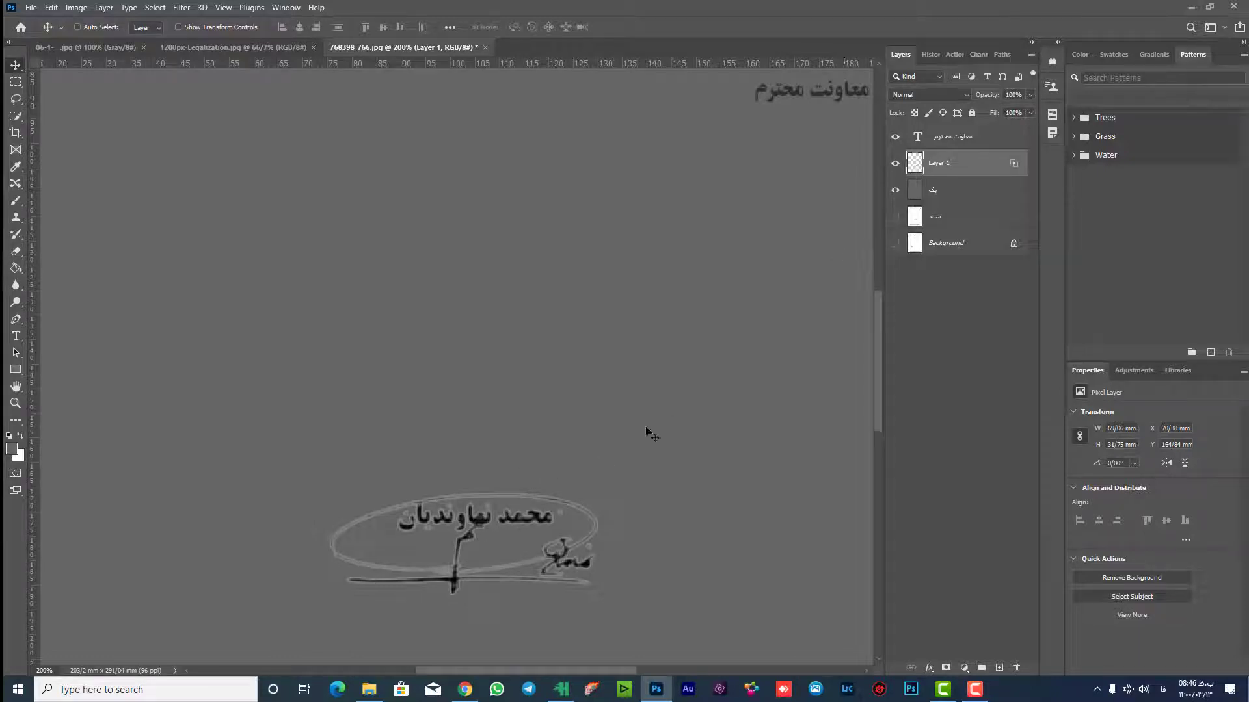
pyautogui.moveTo(878, 356); pyautogui.dragTo(880, 339)
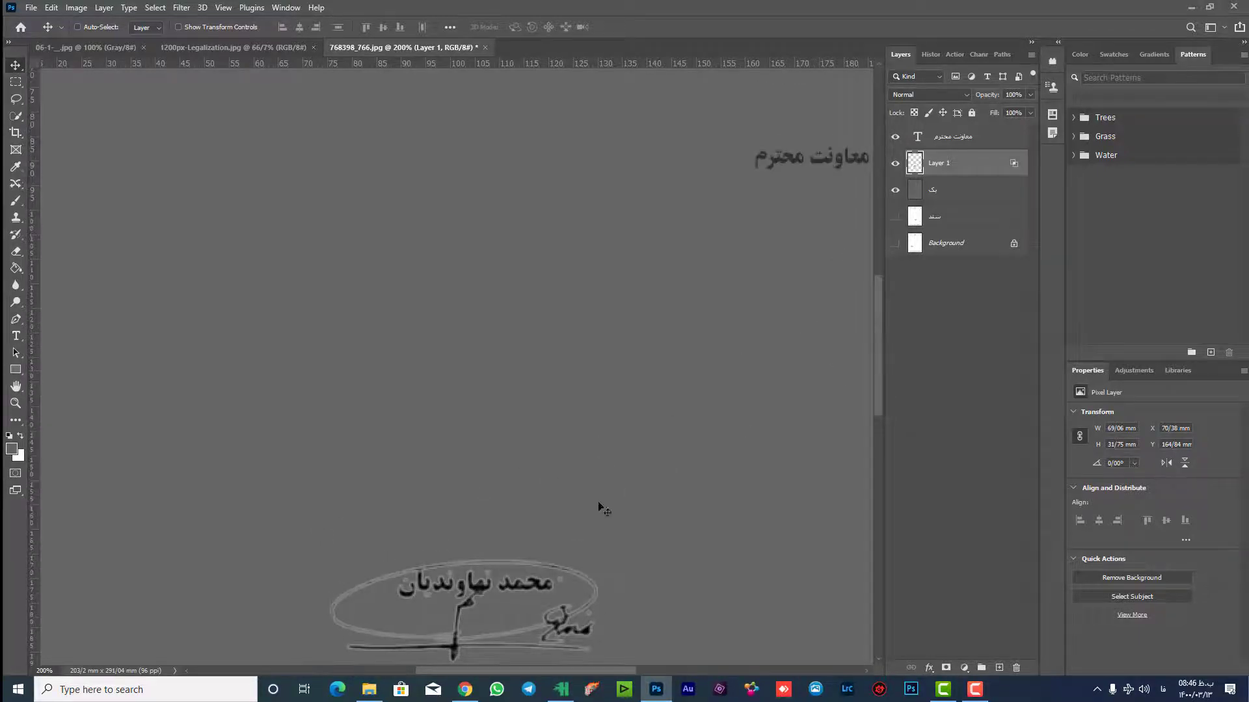
pyautogui.moveTo(534, 588)
pyautogui.mouseDown()
pyautogui.moveTo(787, 185)
pyautogui.moveTo(511, 510)
pyautogui.mouseUp()
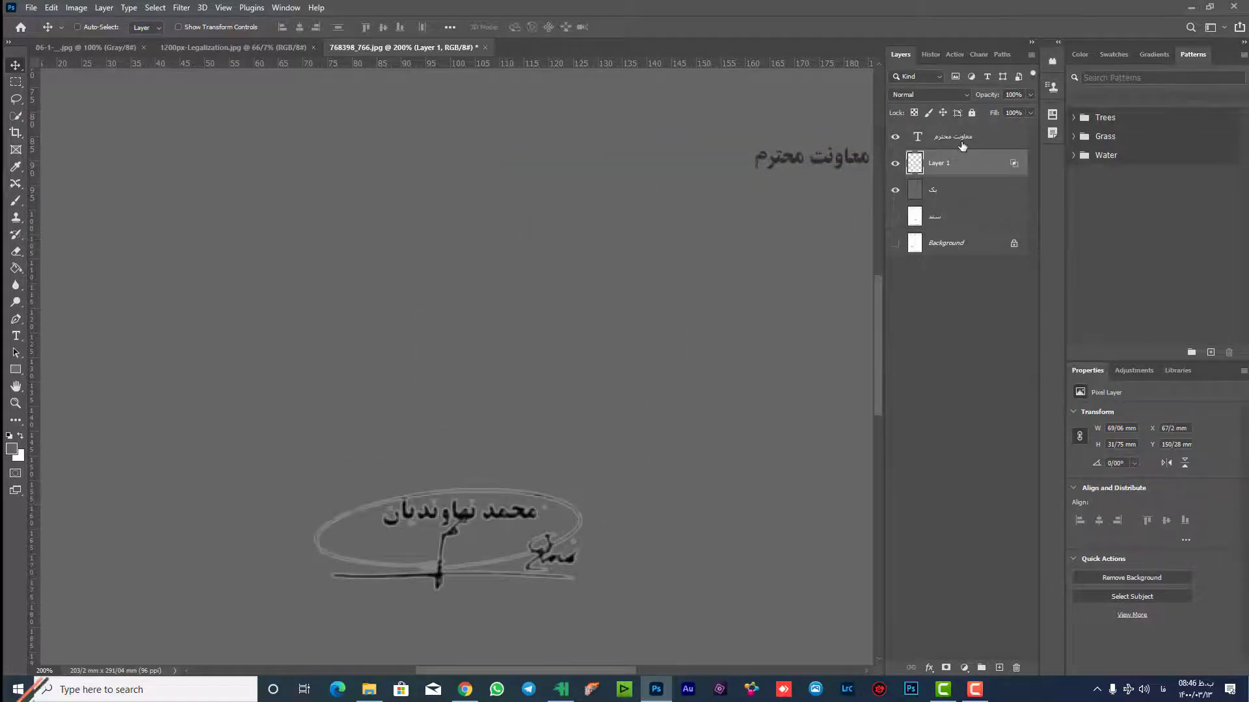
pyautogui.moveTo(864, 165)
pyautogui.mouseDown()
pyautogui.moveTo(839, 156)
pyautogui.moveTo(576, 485)
pyautogui.moveTo(475, 543)
pyautogui.moveTo(490, 531)
pyautogui.moveTo(388, 532)
pyautogui.moveTo(488, 542)
pyautogui.mouseUp()
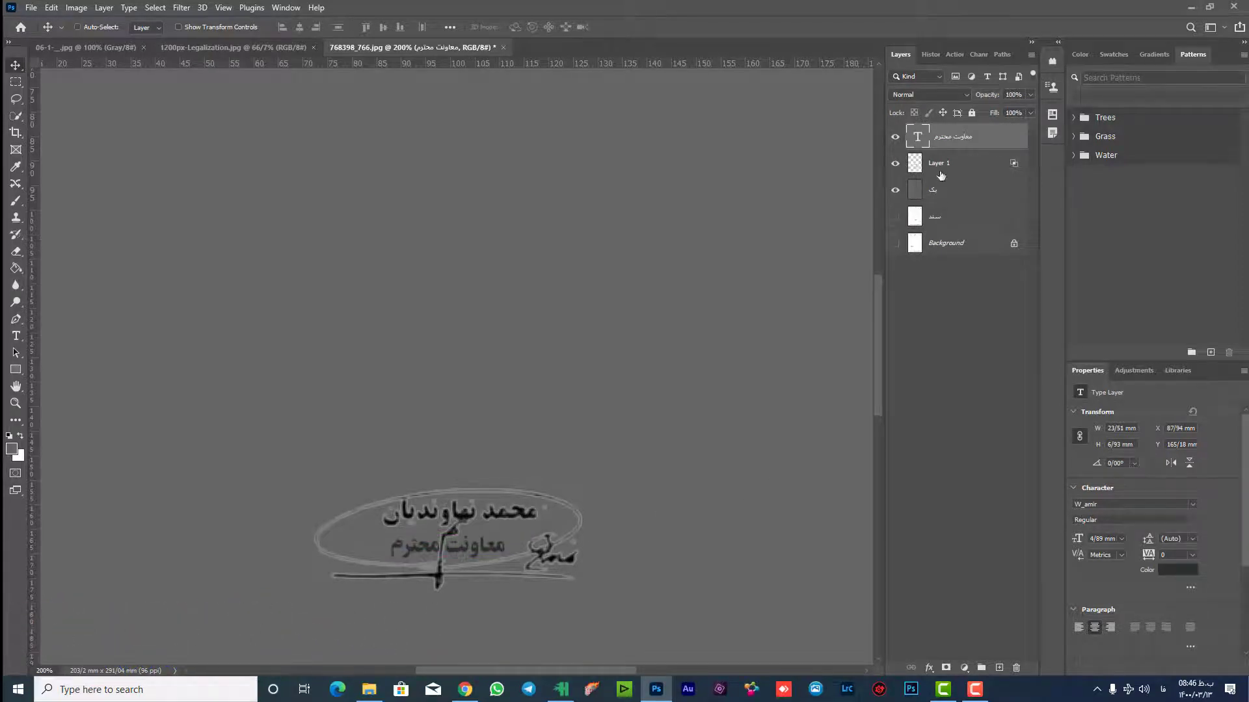
# Set the foreground colour to white (#ffffff) and fill the بک layer with the Paint Bucket.
pyautogui.click(958, 187)
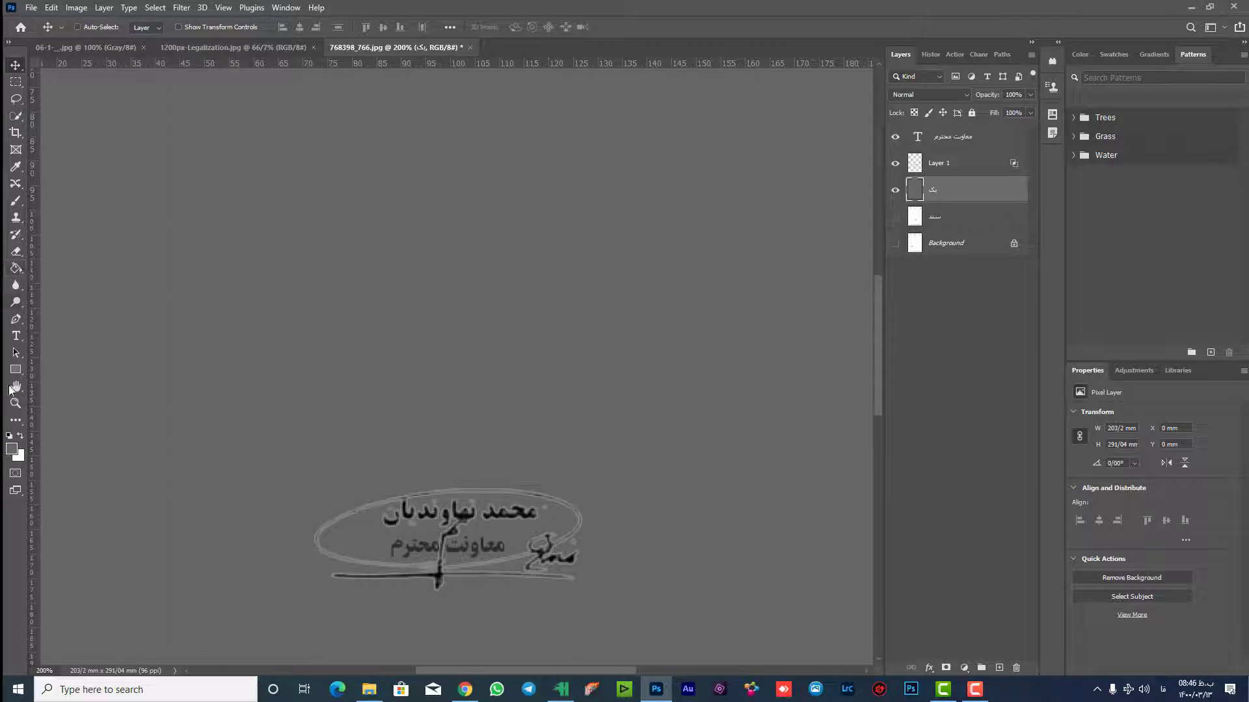
pyautogui.click(11, 449)
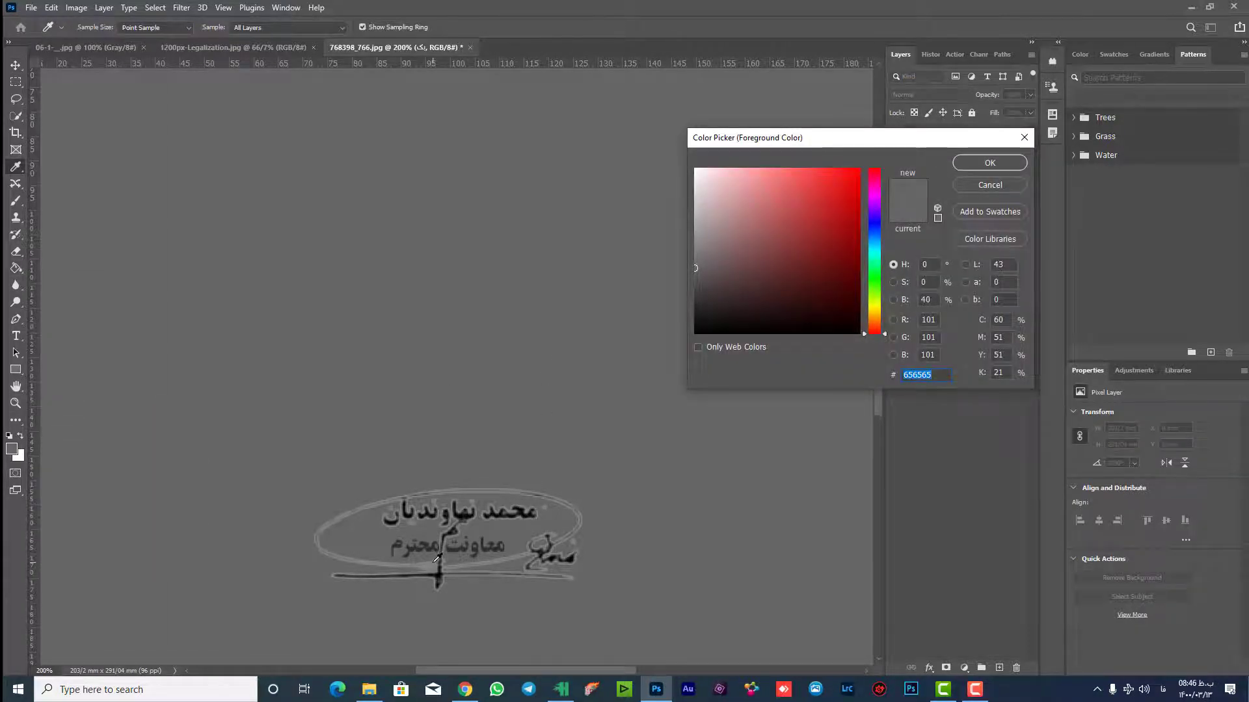
pyautogui.write('ffffff')
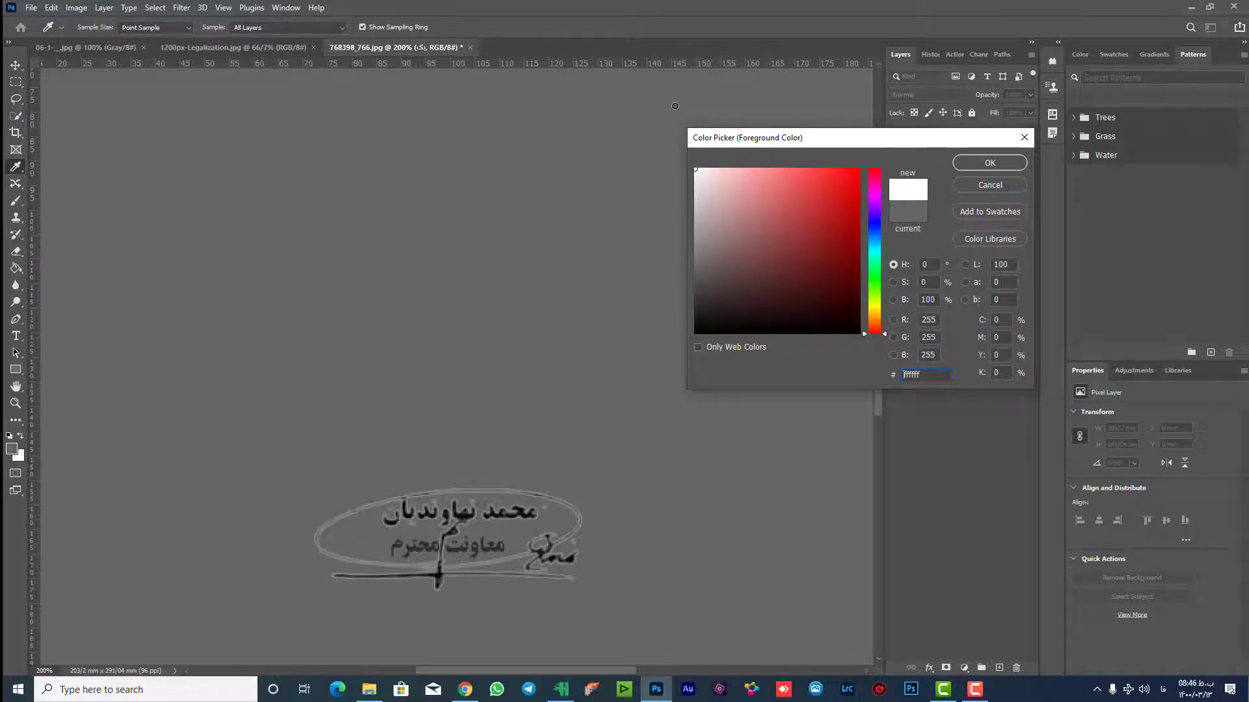
pyautogui.click(975, 165)
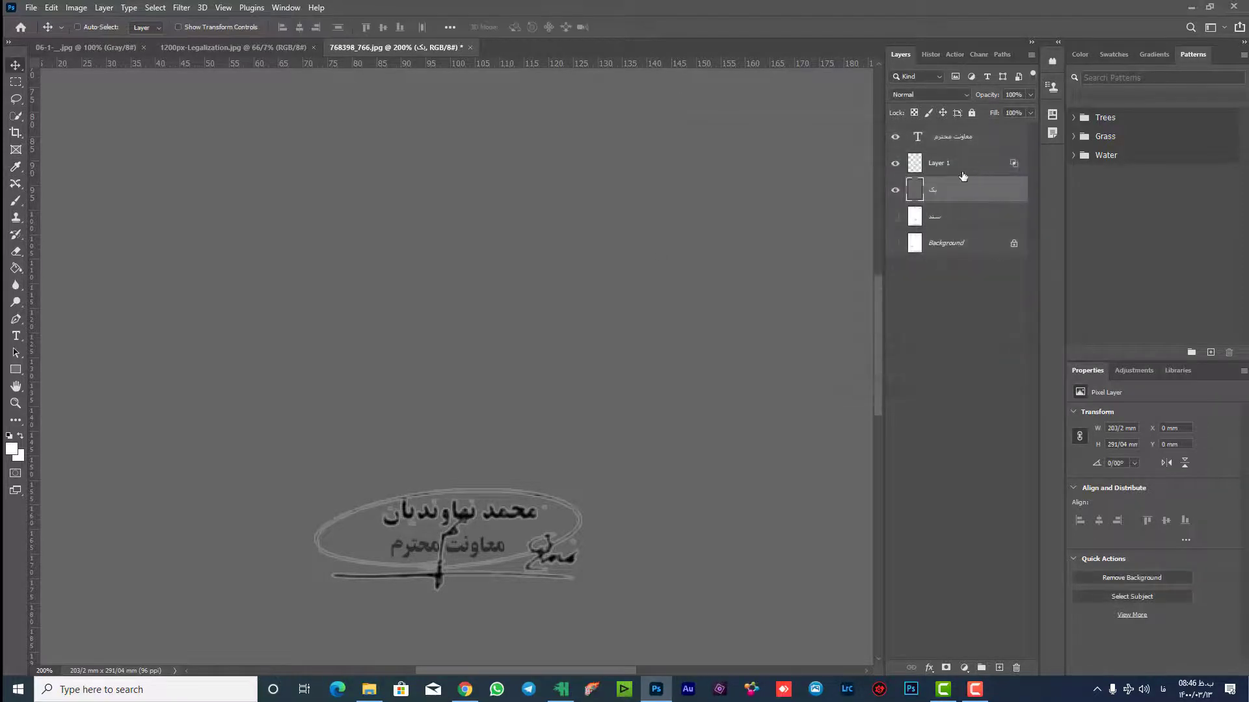
pyautogui.press('g')
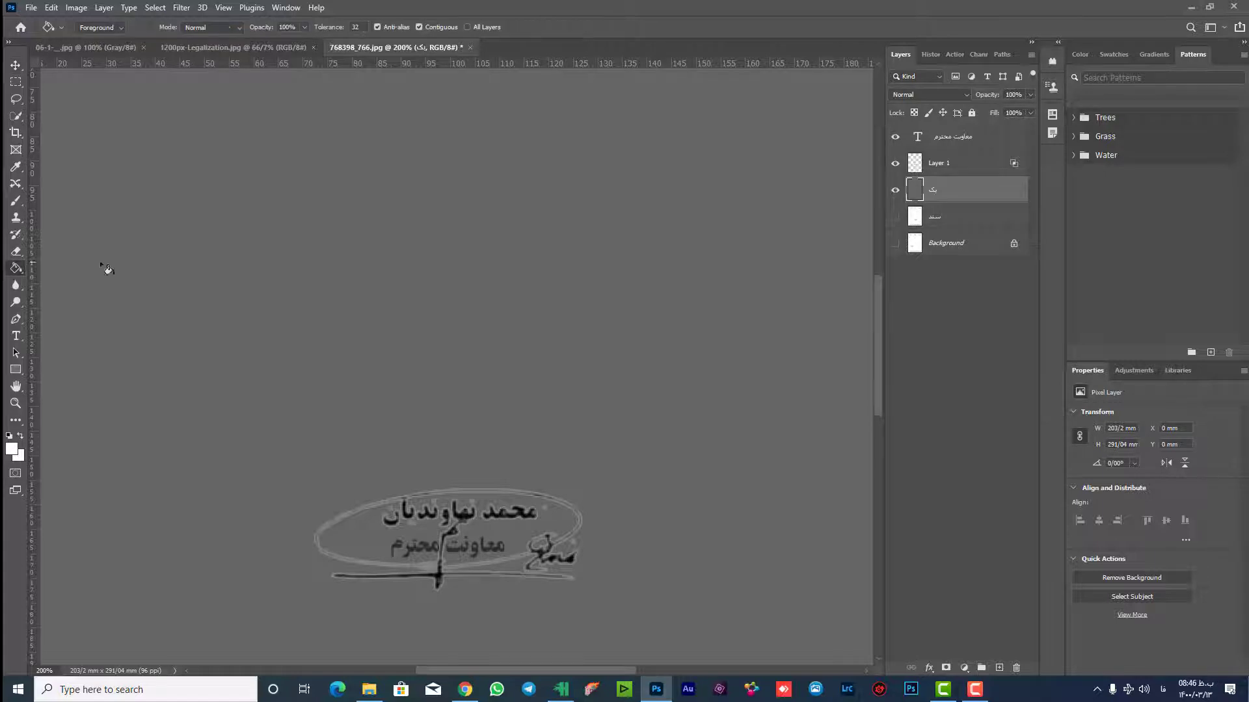
pyautogui.click(429, 305)
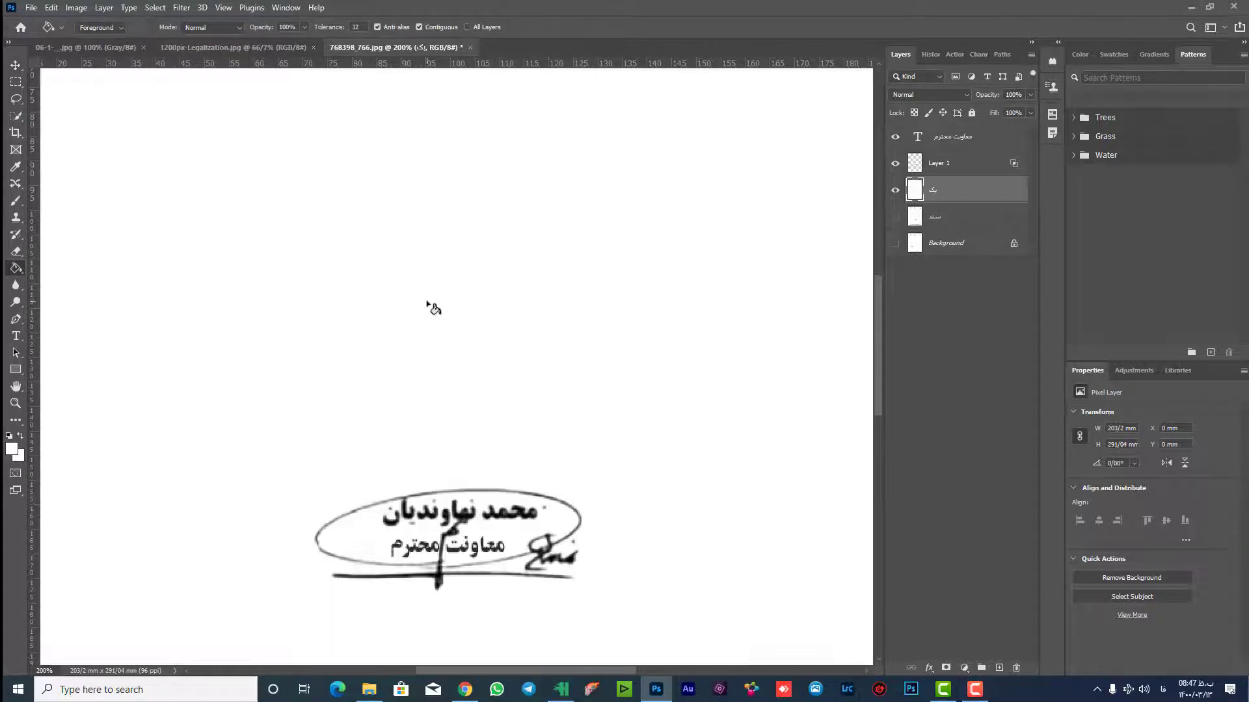
pyautogui.click(16, 65)
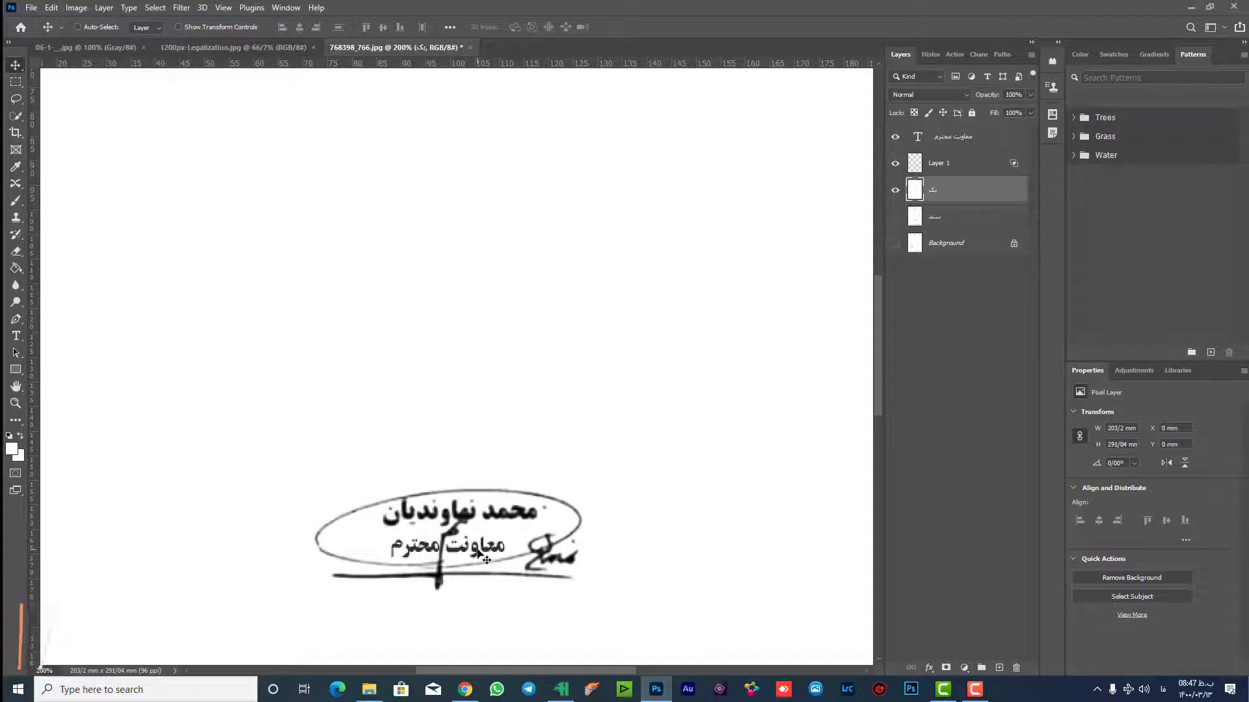
# Show the سند layer and hide the white بک layer covering it.
pyautogui.moveTo(480, 550)
pyautogui.mouseDown()
pyautogui.moveTo(514, 541)
pyautogui.moveTo(473, 547)
pyautogui.mouseUp()
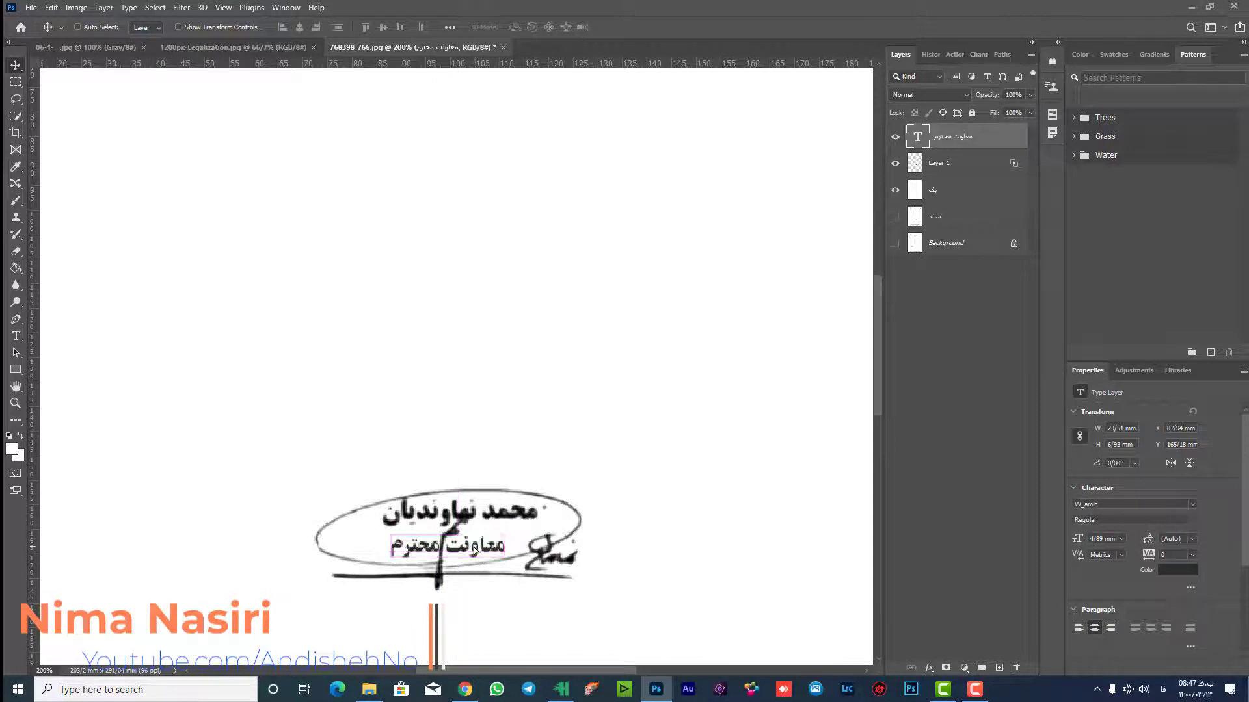
pyautogui.hotkey('ctrl', '-')
pyautogui.hotkey('ctrl', '-')
pyautogui.hotkey('ctrl', '-')
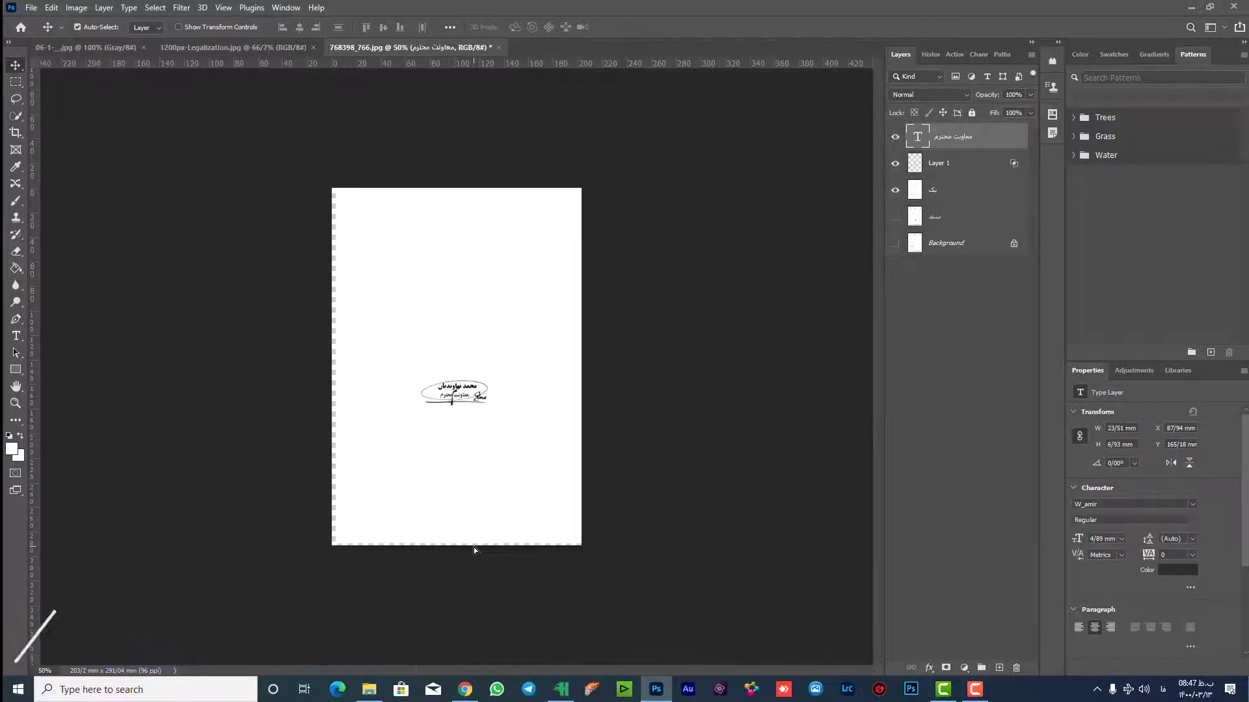
pyautogui.click(959, 190)
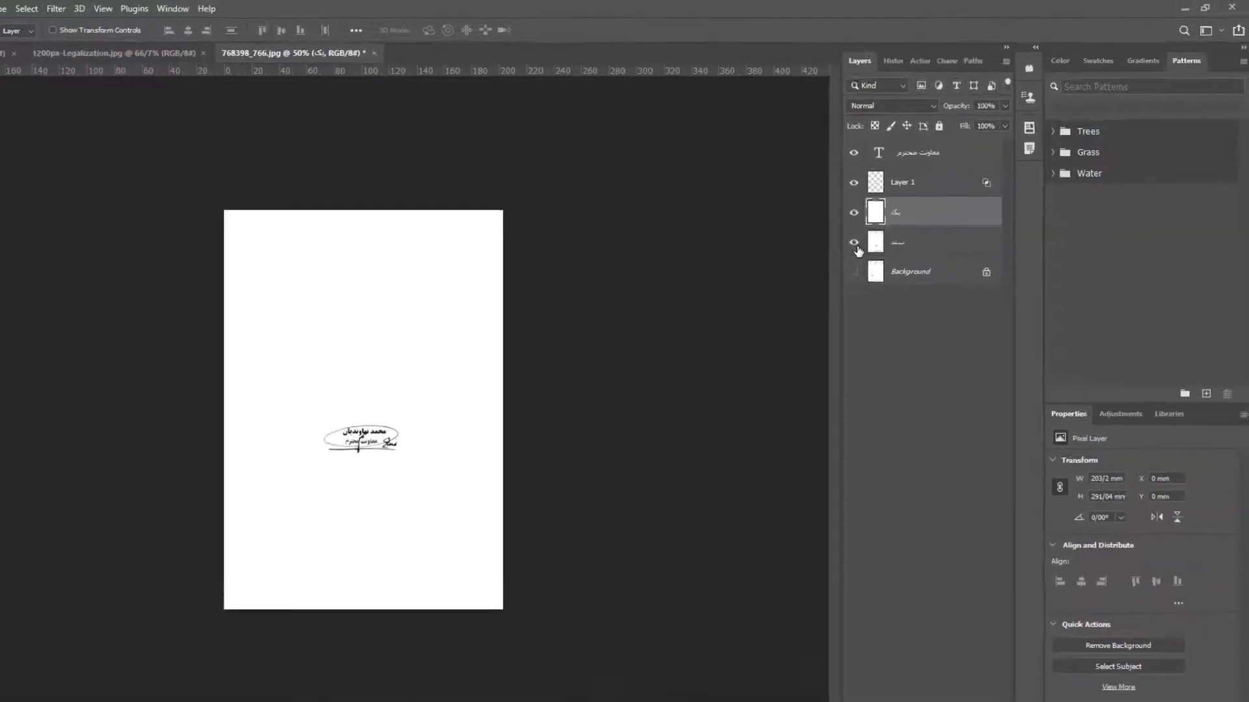
pyautogui.click(812, 237)
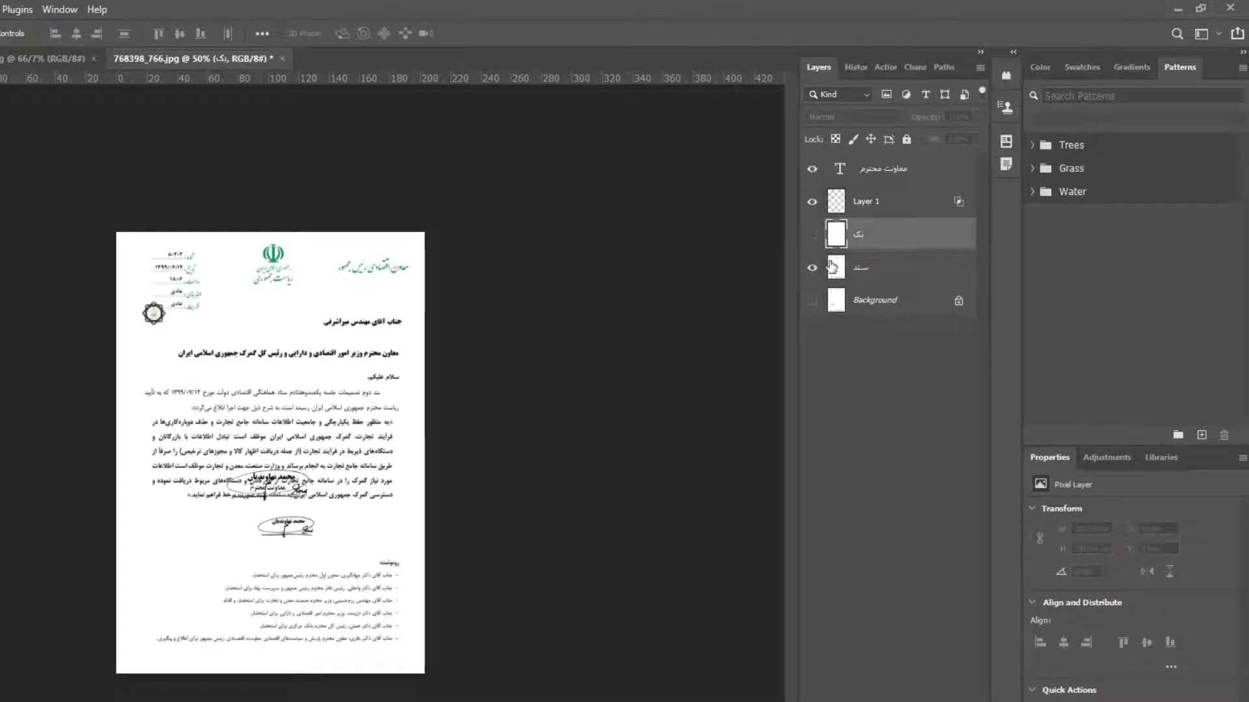
# Hide Layer 1 to identify the extracted signature and rename the layer as مهر.
pyautogui.click(812, 202)
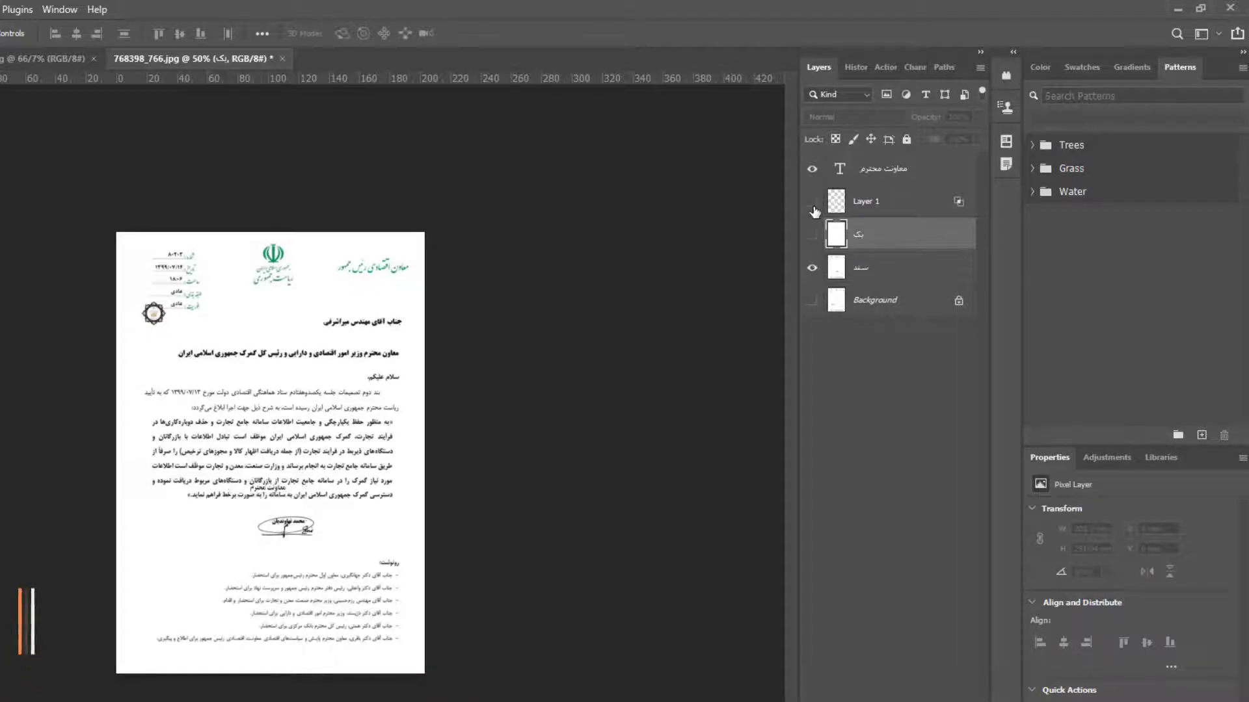
pyautogui.click(864, 206)
pyautogui.doubleClick(863, 206)
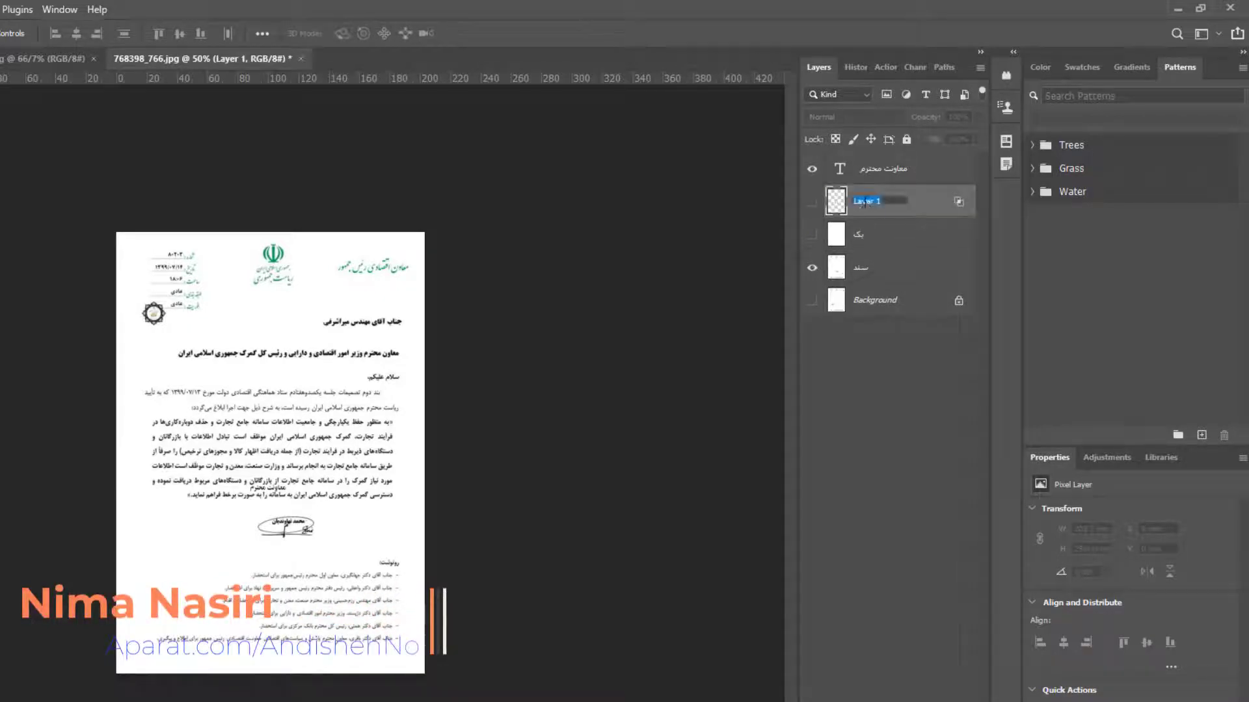
pyautogui.write('امر')
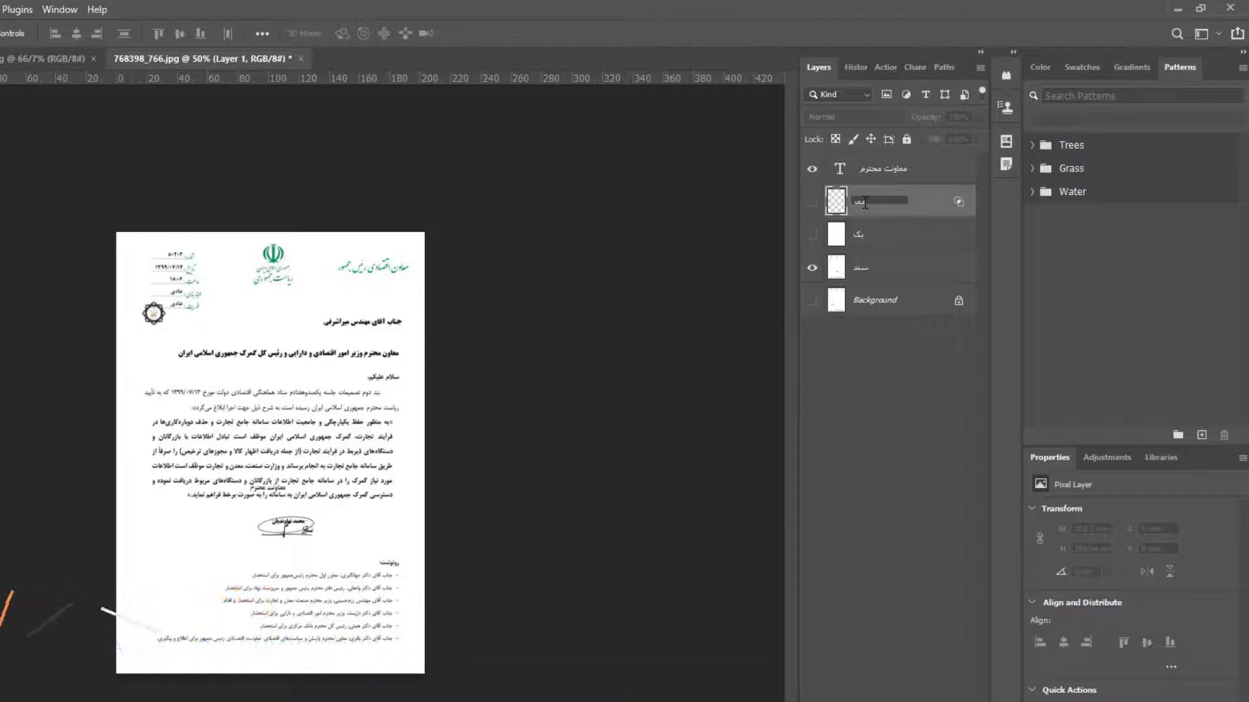
pyautogui.press('Return')
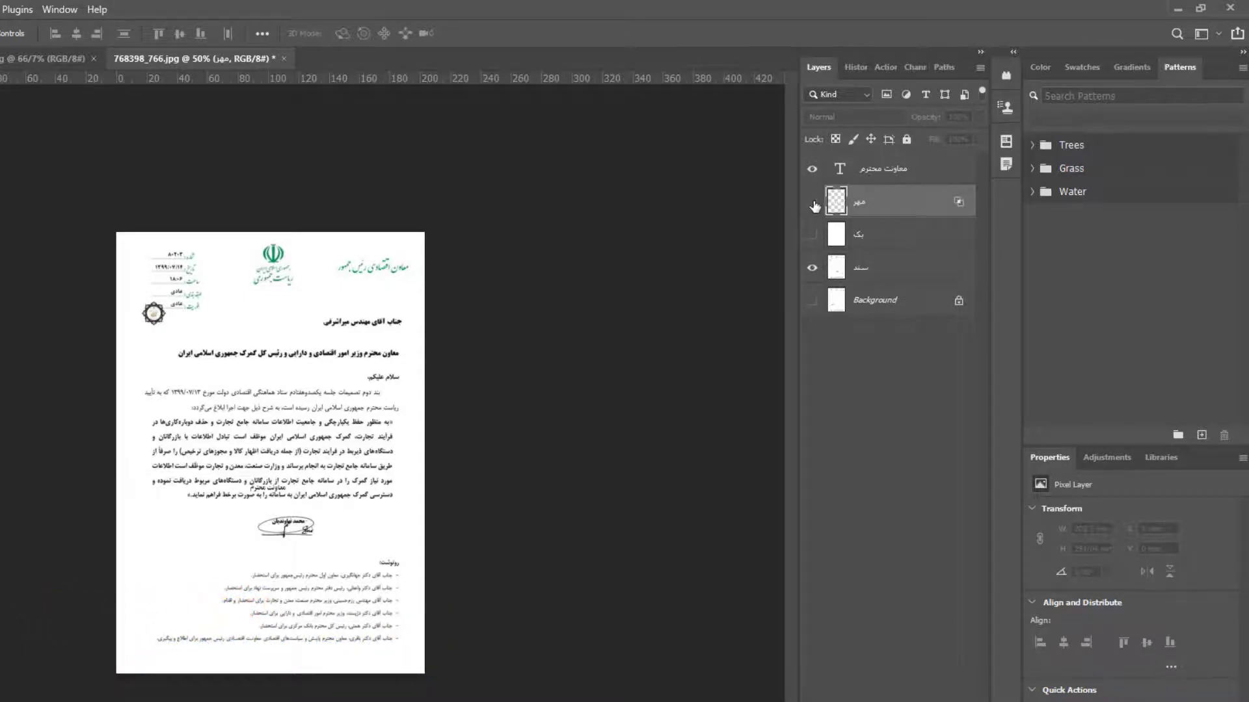
# Show the مهر layer and move its signature below the letter's body text, to about X 31 mm, Y 188 mm.
pyautogui.click(813, 206)
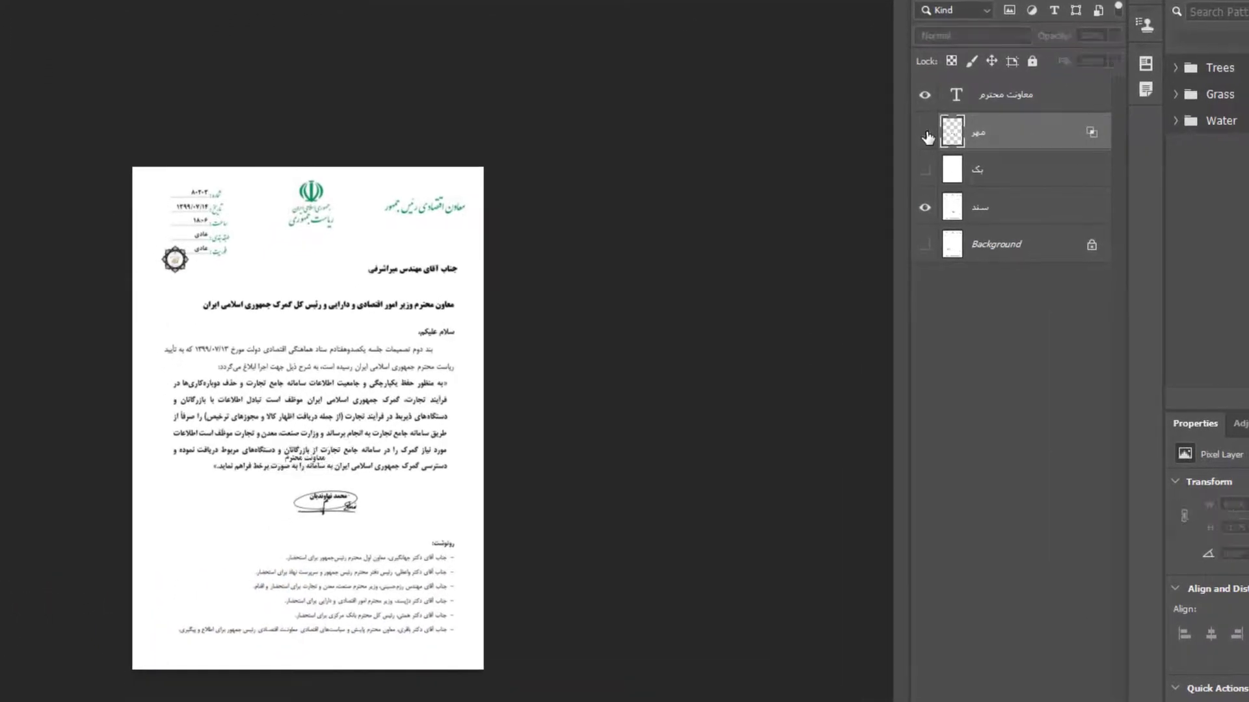
pyautogui.click(927, 135)
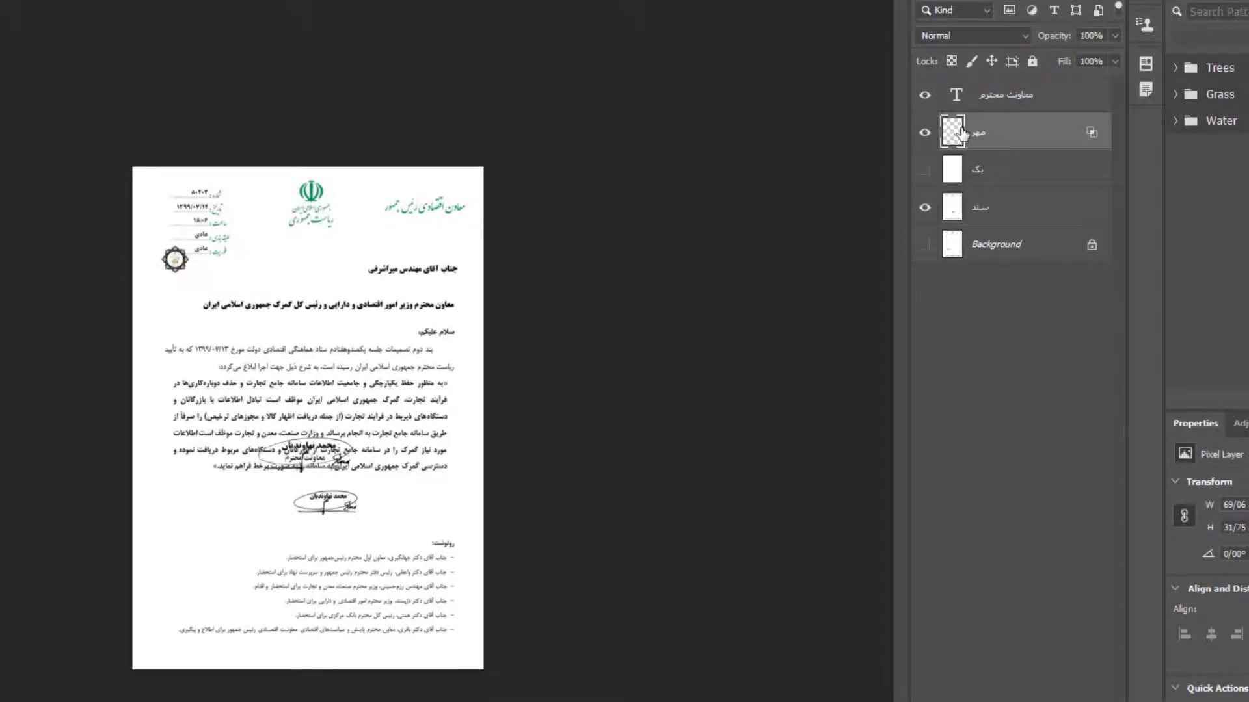
pyautogui.moveTo(323, 431); pyautogui.dragTo(254, 517)
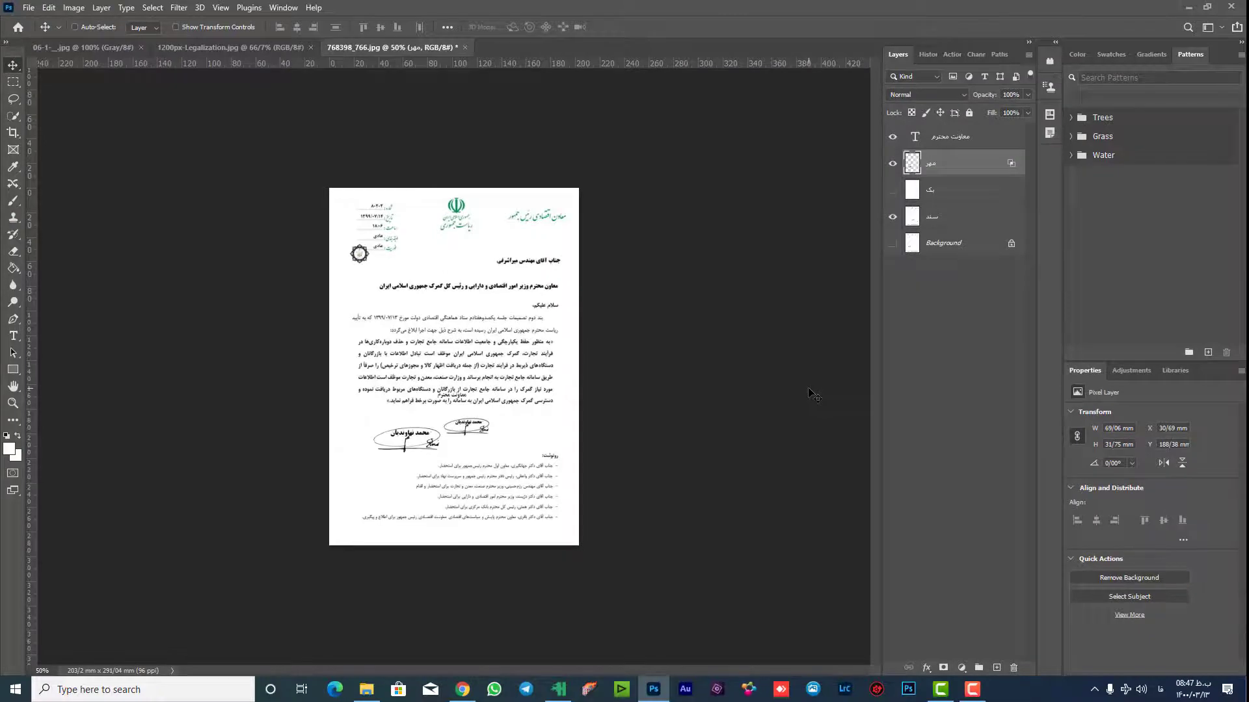
# Inspect the placed signature up close and switch to the 1200px-Legalization.jpg document.
pyautogui.hotkey('ctrl', '+')
pyautogui.hotkey('ctrl', '+')
pyautogui.hotkey('ctrl', '+')
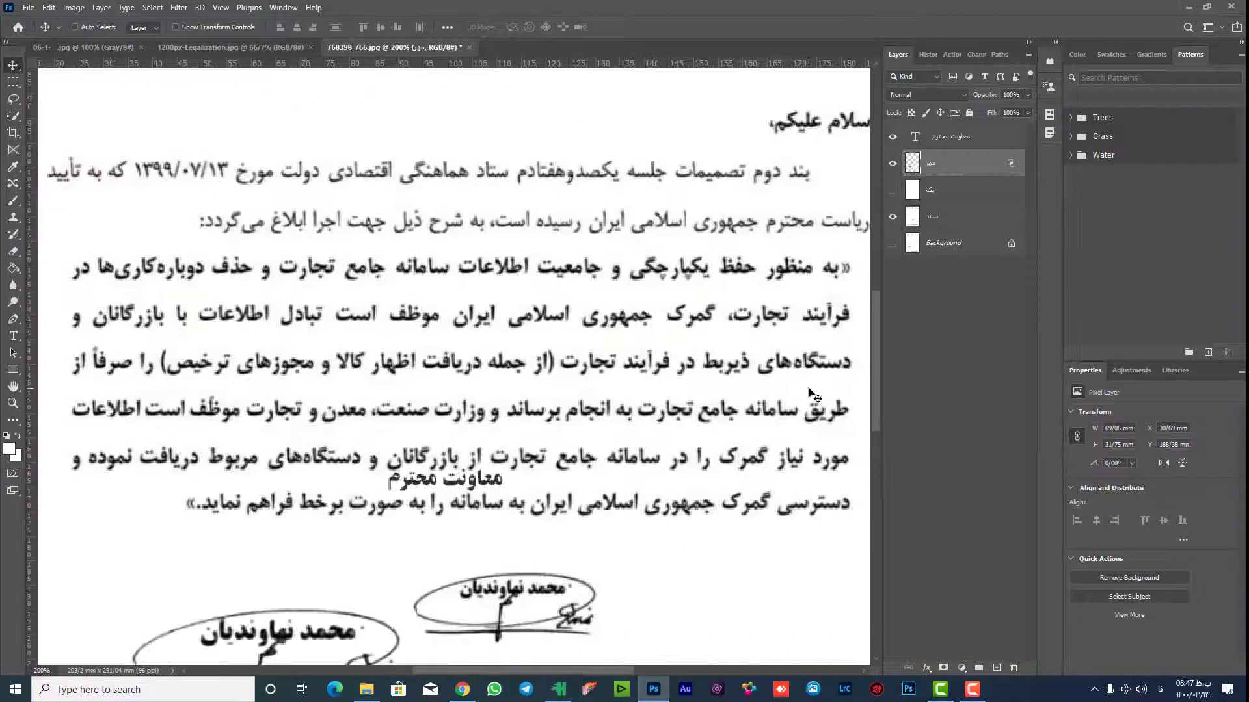
pyautogui.hotkey('ctrl', '-')
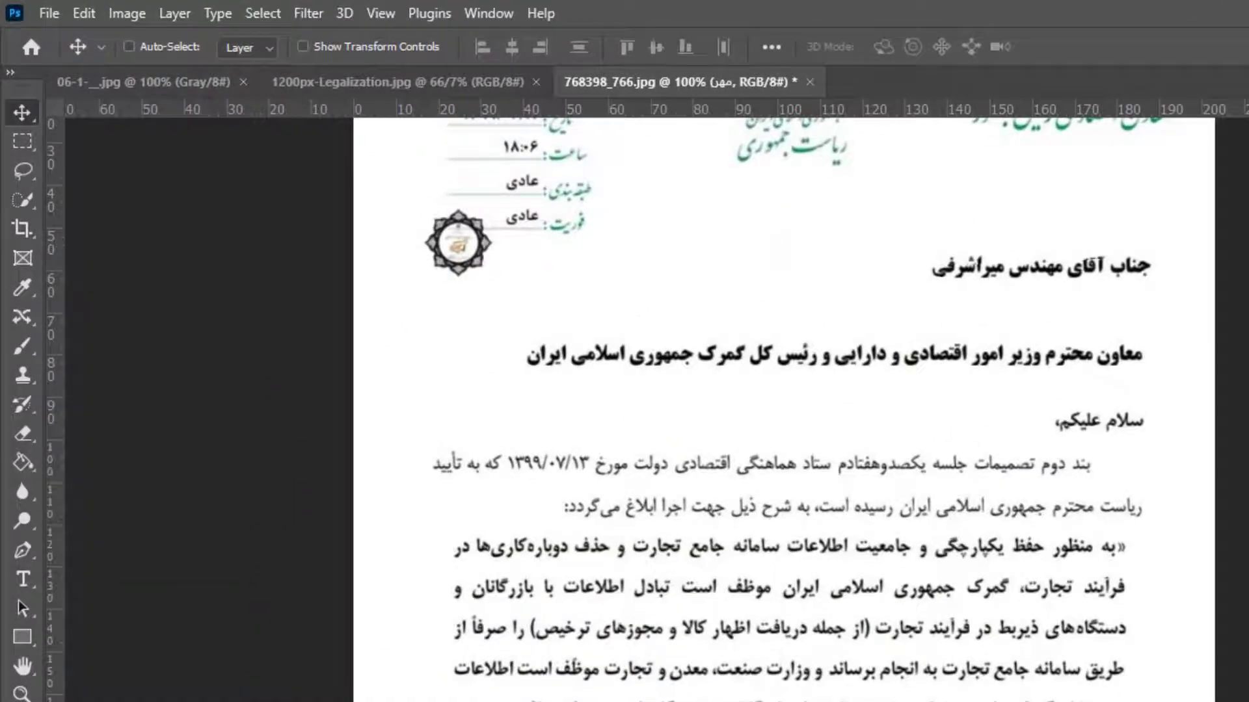
pyautogui.click(421, 79)
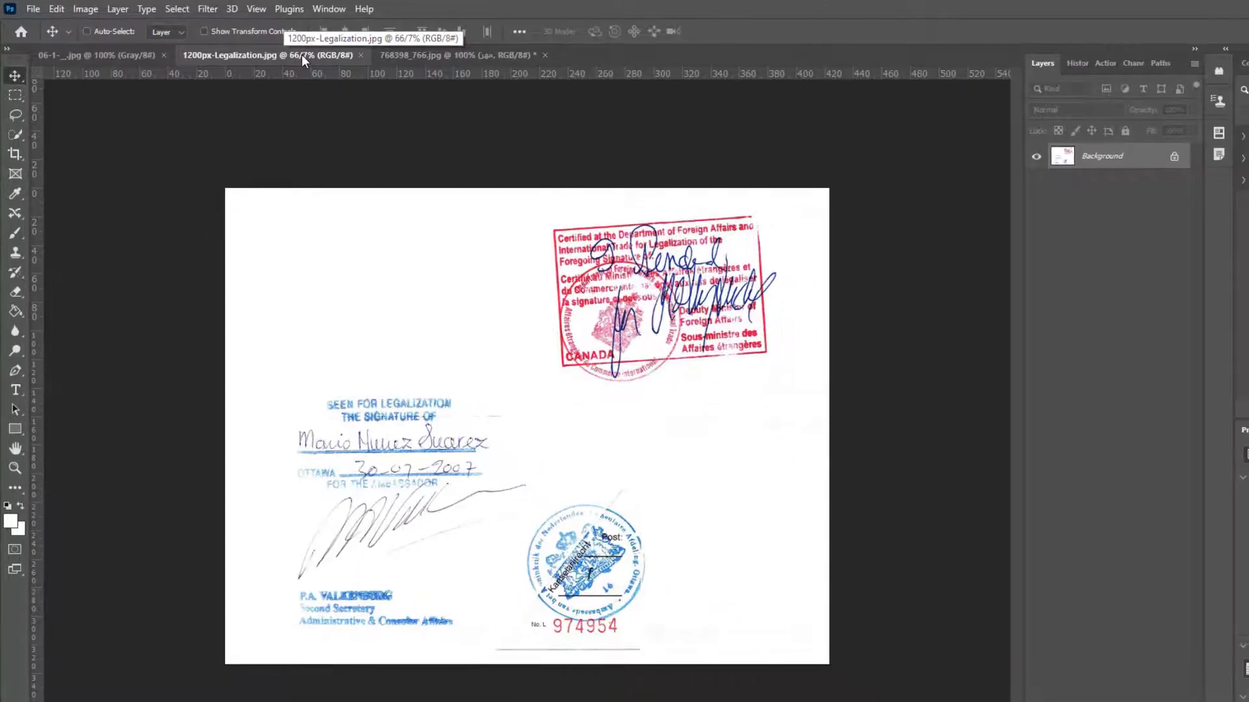
# Float the 1200px-Legalization.jpg document in its own window and copy the lassoed blue round stamp onto a new layer.
pyautogui.moveTo(301, 53); pyautogui.dragTo(547, 151)
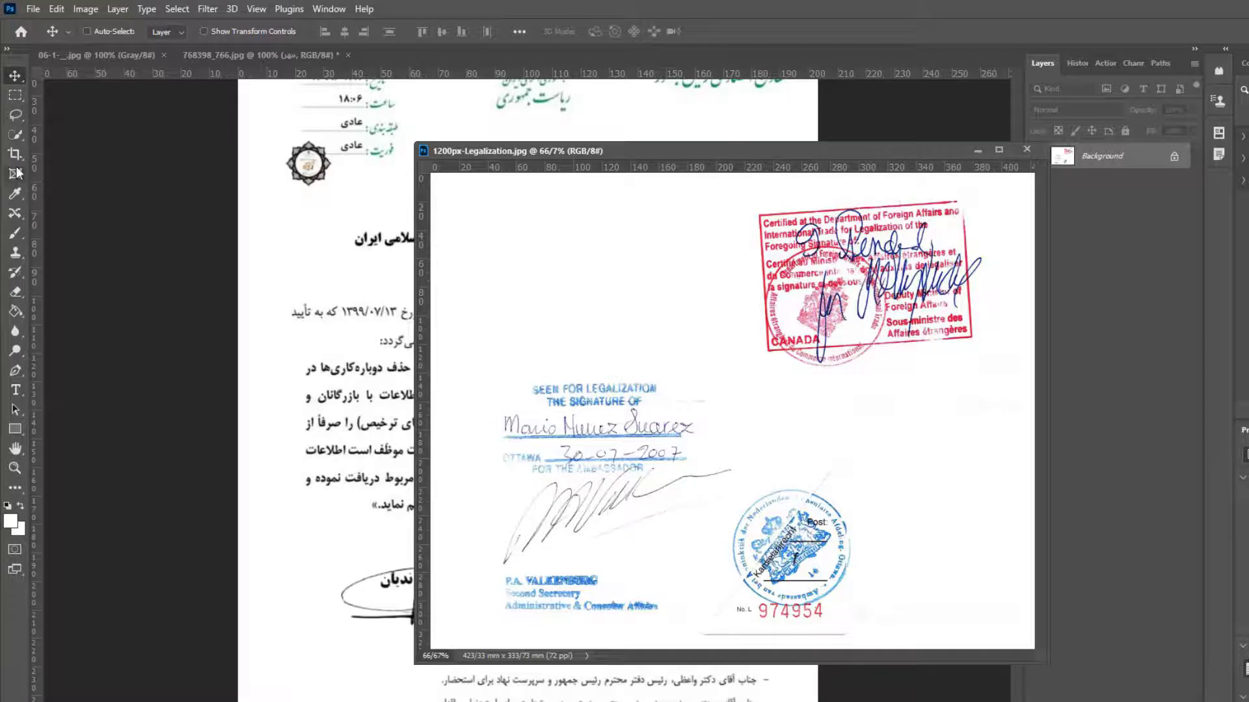
pyautogui.click(16, 115)
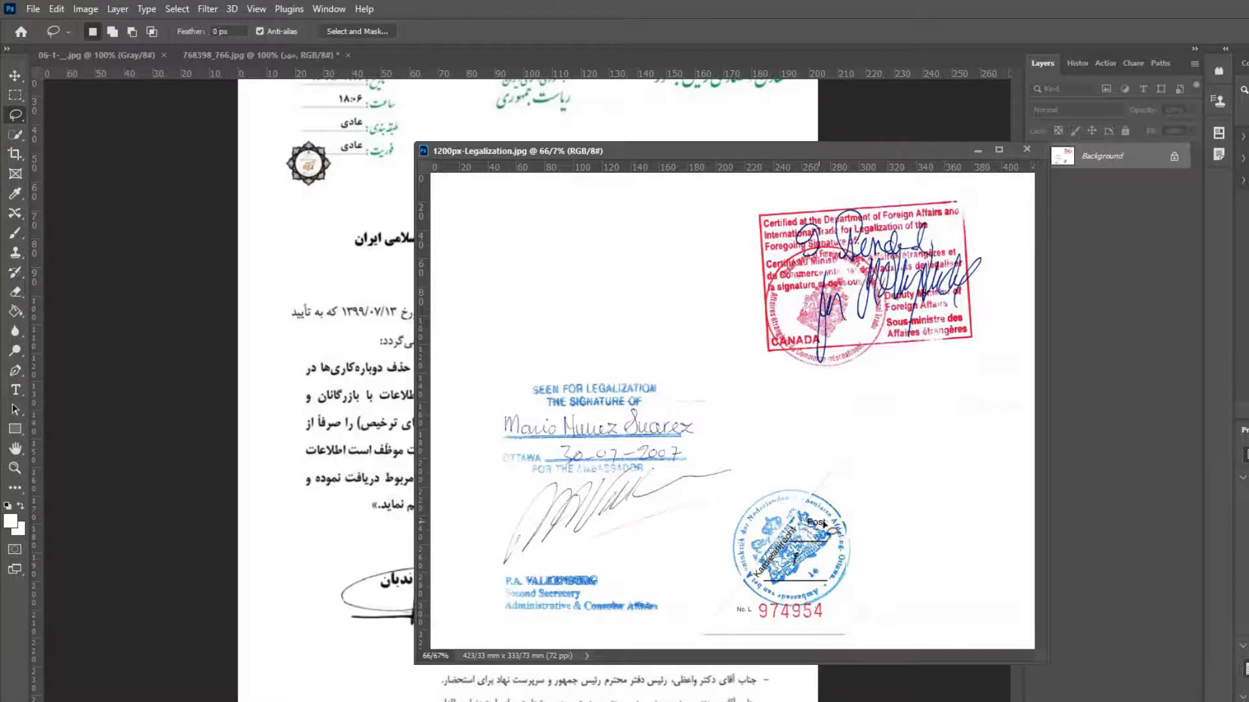
pyautogui.moveTo(846, 470)
pyautogui.mouseDown()
pyautogui.moveTo(876, 559)
pyautogui.moveTo(878, 614)
pyautogui.moveTo(804, 632)
pyautogui.moveTo(717, 627)
pyautogui.moveTo(699, 593)
pyautogui.moveTo(710, 519)
pyautogui.moveTo(754, 476)
pyautogui.moveTo(841, 466)
pyautogui.mouseUp()
pyautogui.hotkey('ctrl', 'j')
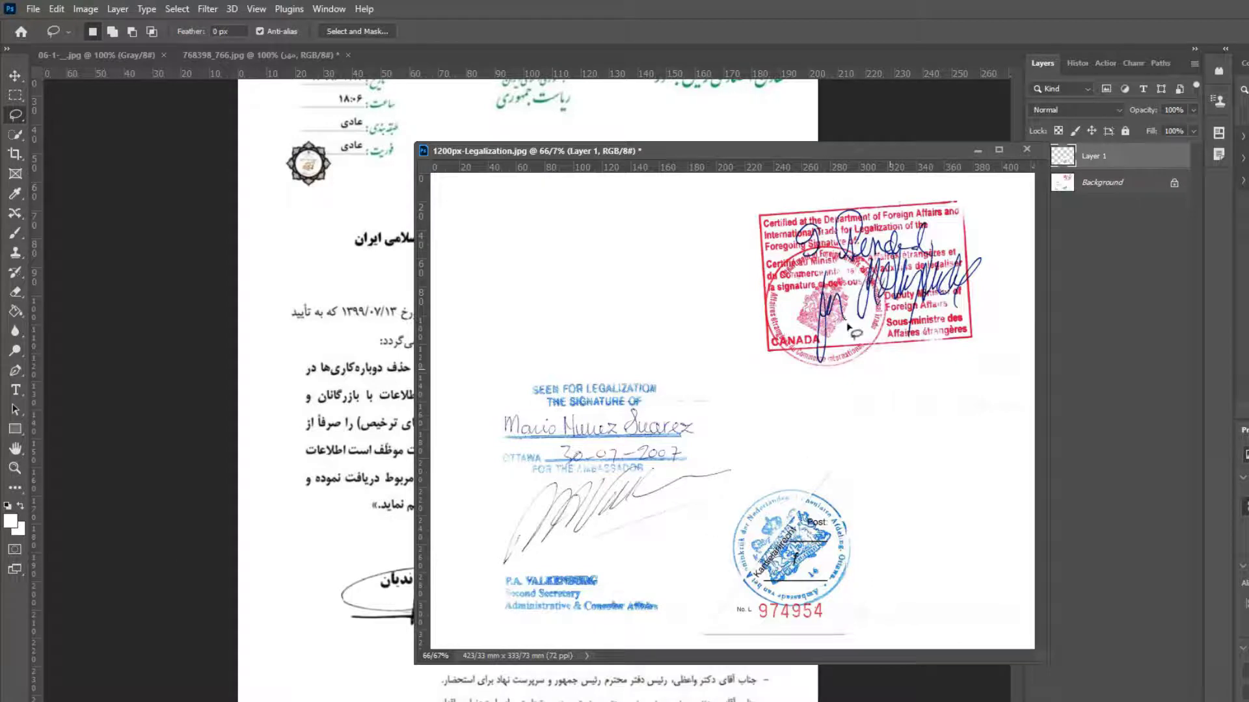
# Copy the blue stamp layer into the 768398_766.jpg document and minimize the 1200px-Legalization.jpg window.
pyautogui.moveTo(919, 150); pyautogui.dragTo(855, 177)
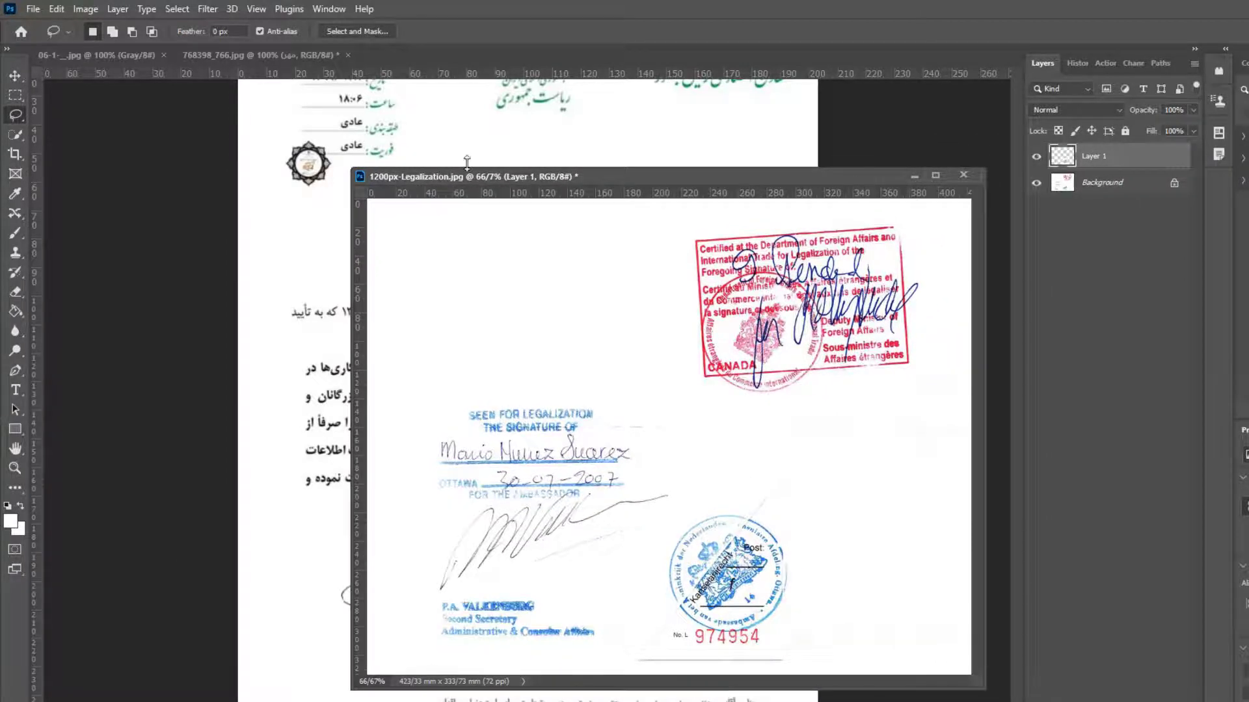
pyautogui.click(17, 75)
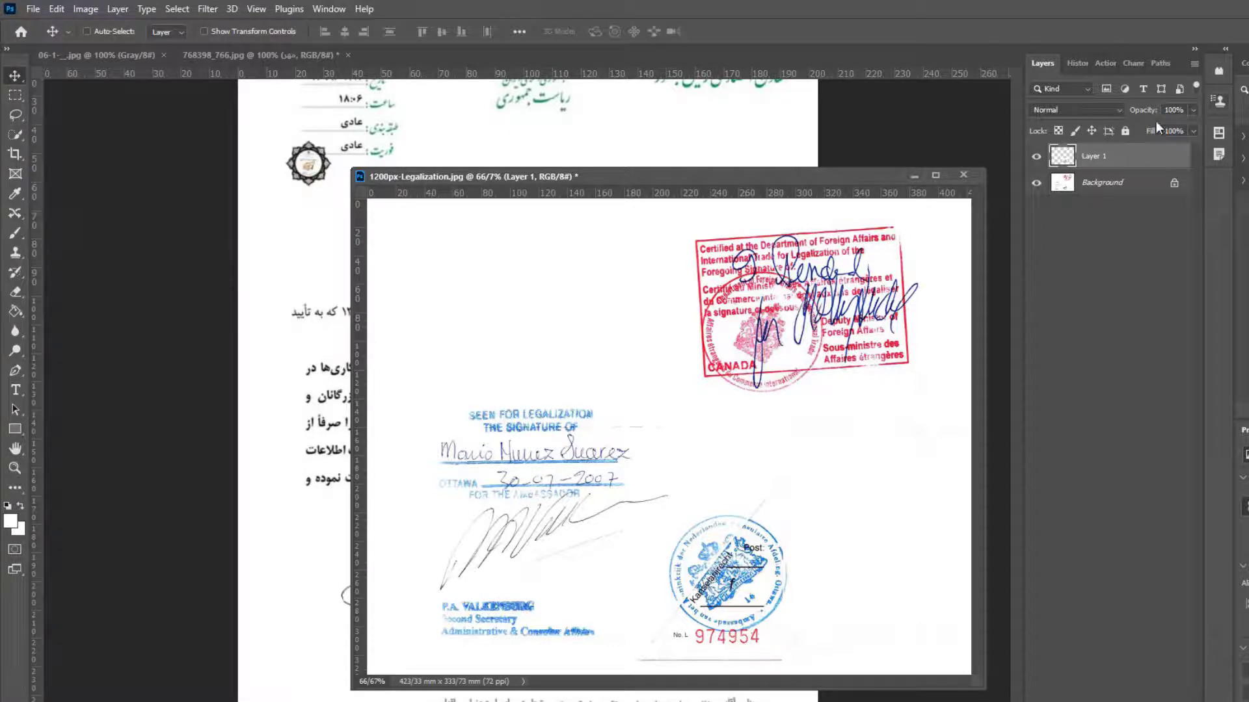
pyautogui.moveTo(865, 181); pyautogui.dragTo(1248, 324)
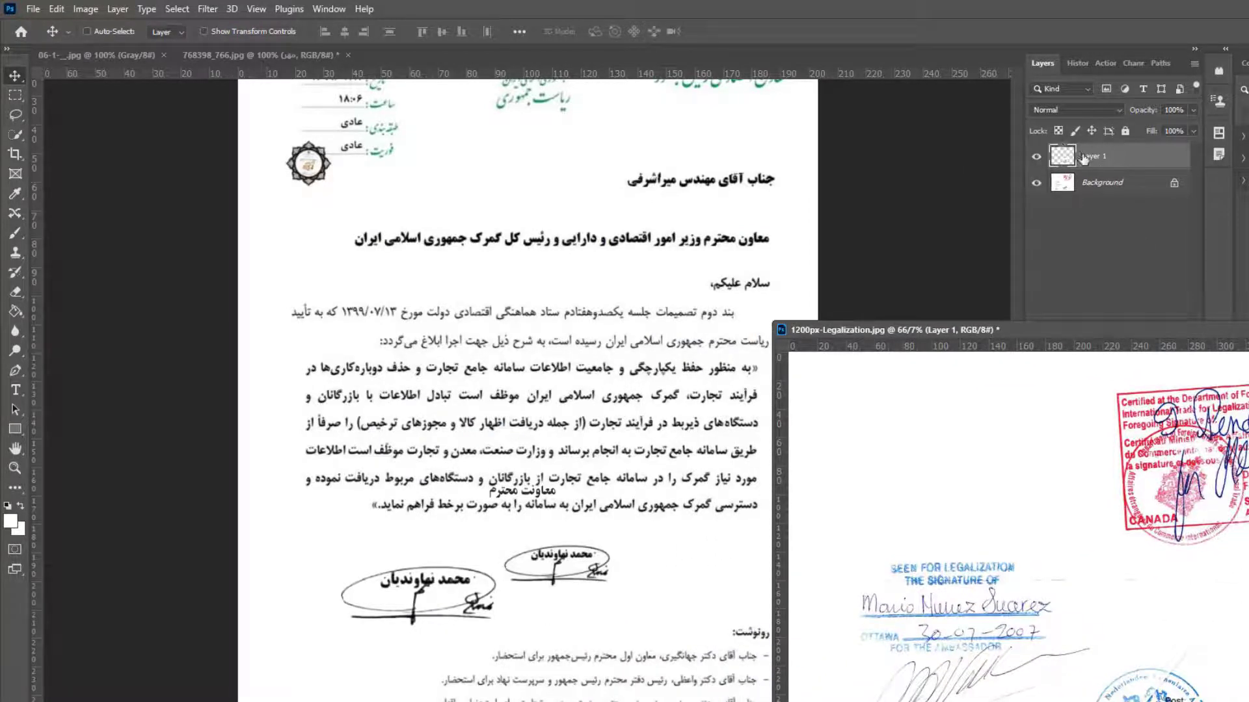
pyautogui.moveTo(1083, 159); pyautogui.dragTo(679, 167)
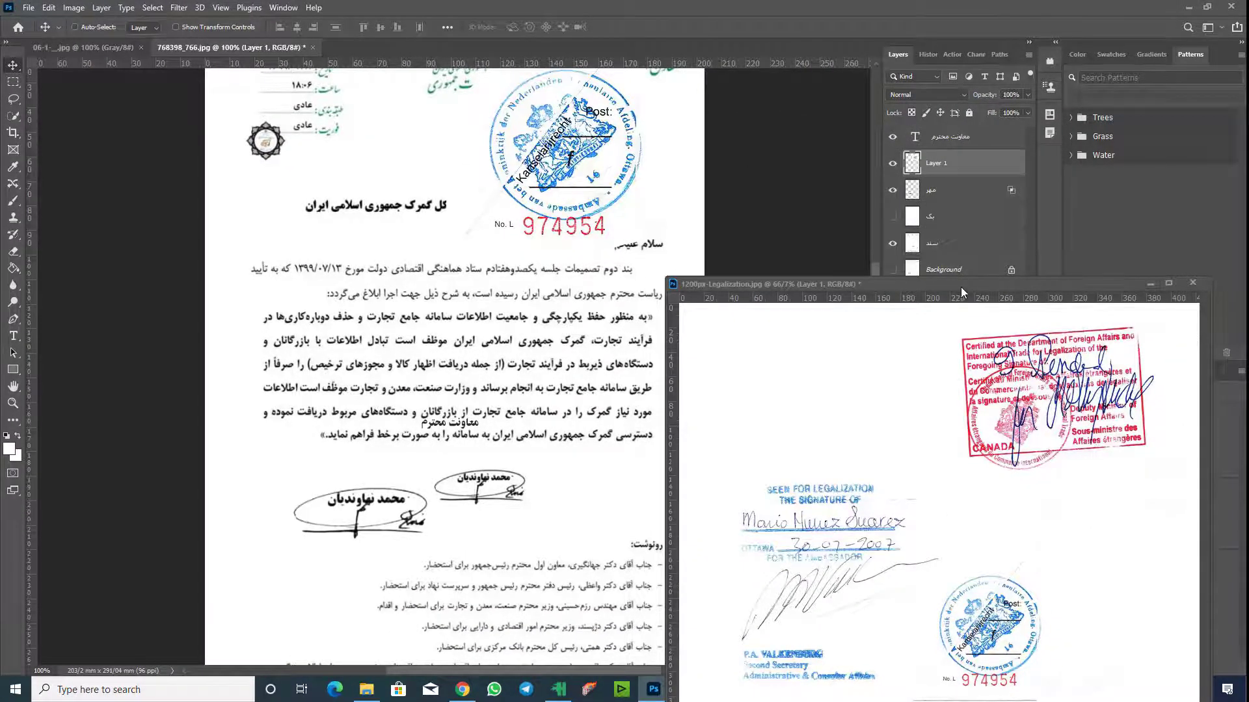
pyautogui.moveTo(961, 287); pyautogui.dragTo(940, 190)
pyautogui.click(1130, 185)
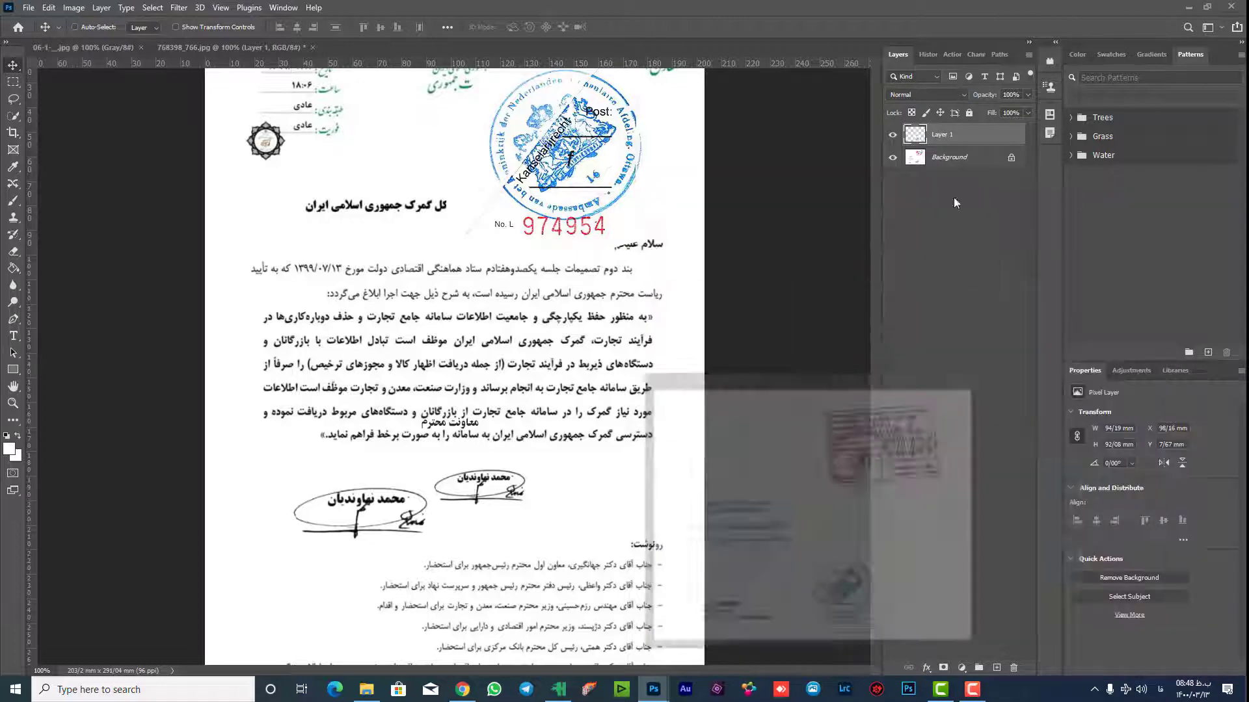
# Move the blue stamp down over the signature area, to about X 64 mm, Y 136 mm, and rename its layer as مهر جدید.
pyautogui.moveTo(586, 127); pyautogui.dragTo(501, 441)
pyautogui.press('ctrl')
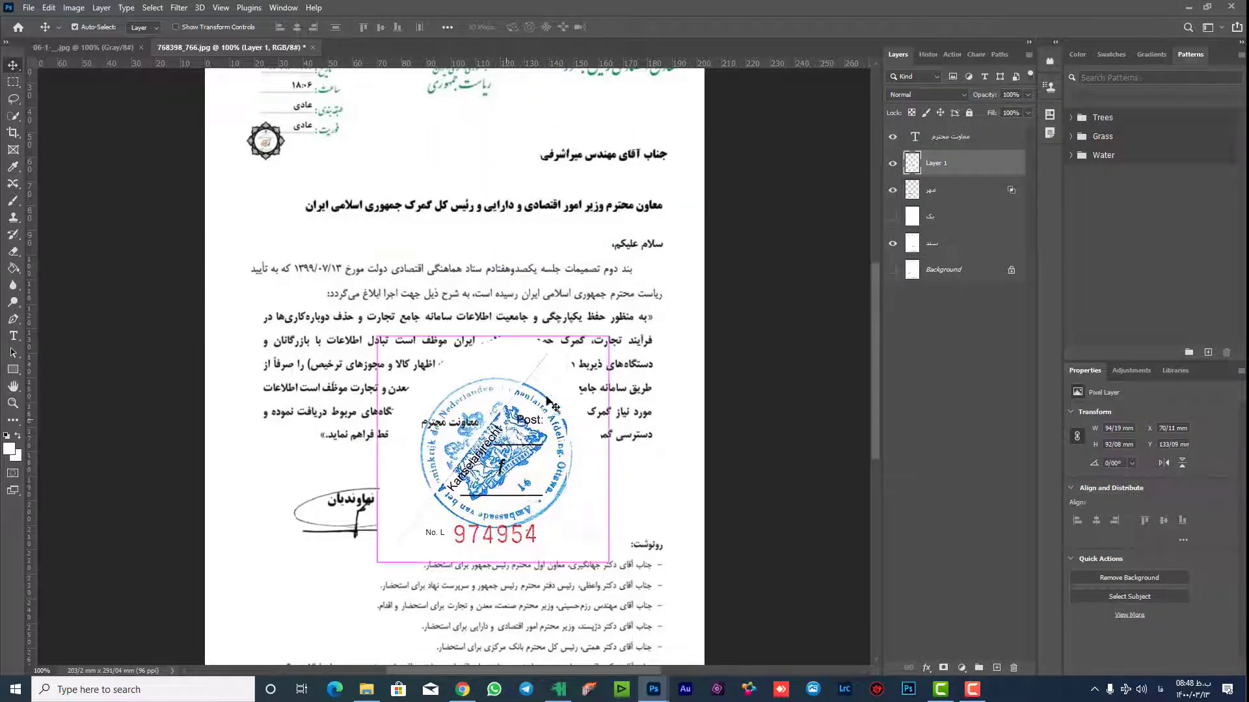
pyautogui.moveTo(573, 370); pyautogui.dragTo(557, 377)
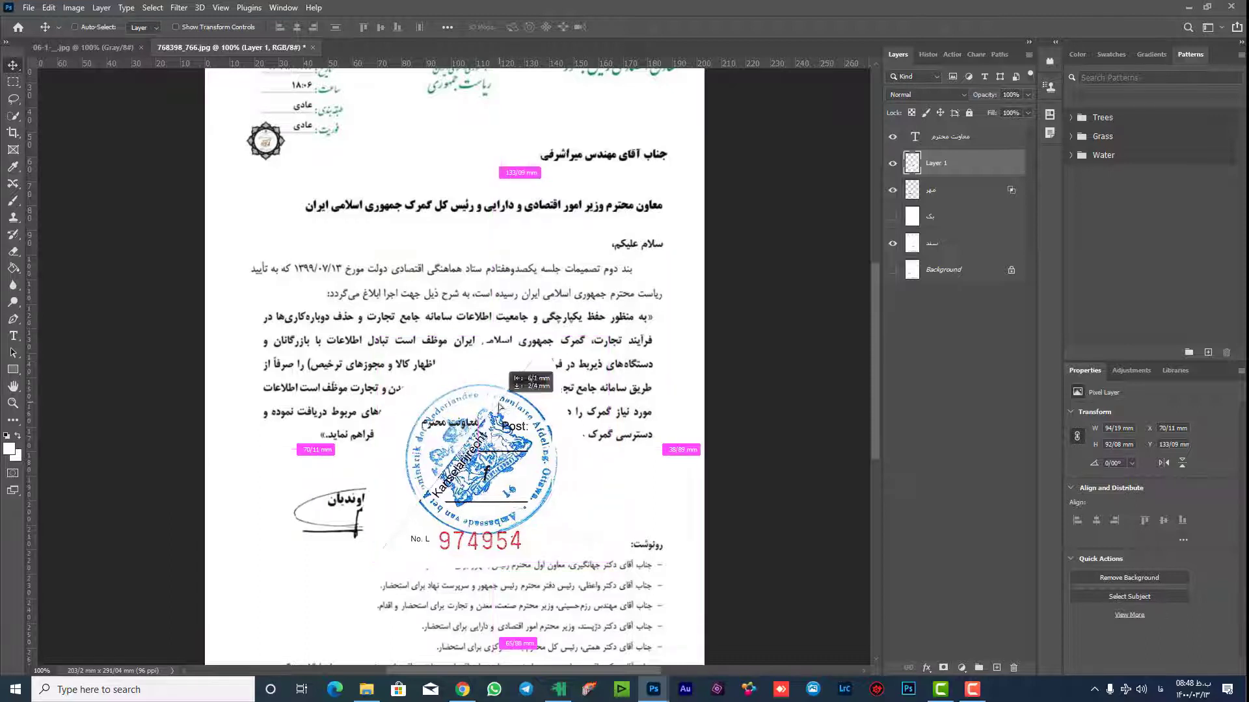
pyautogui.doubleClick(930, 164)
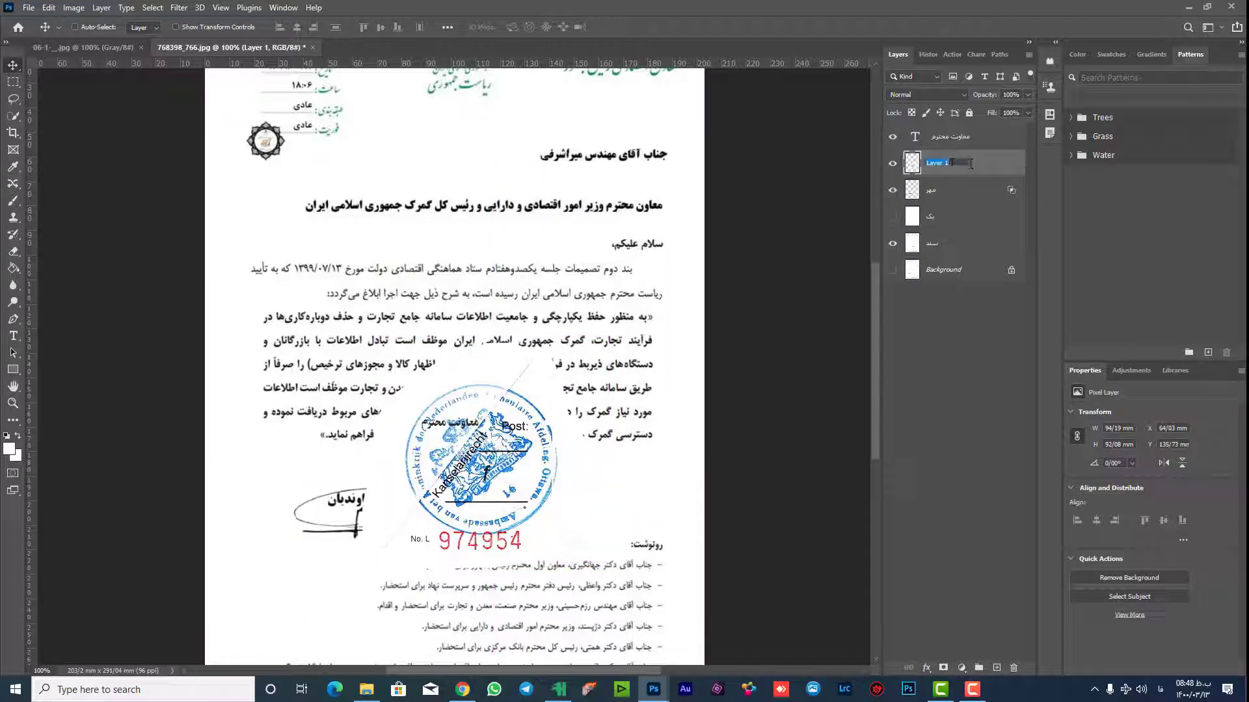
pyautogui.write('مهر جدید')
pyautogui.press('Return')
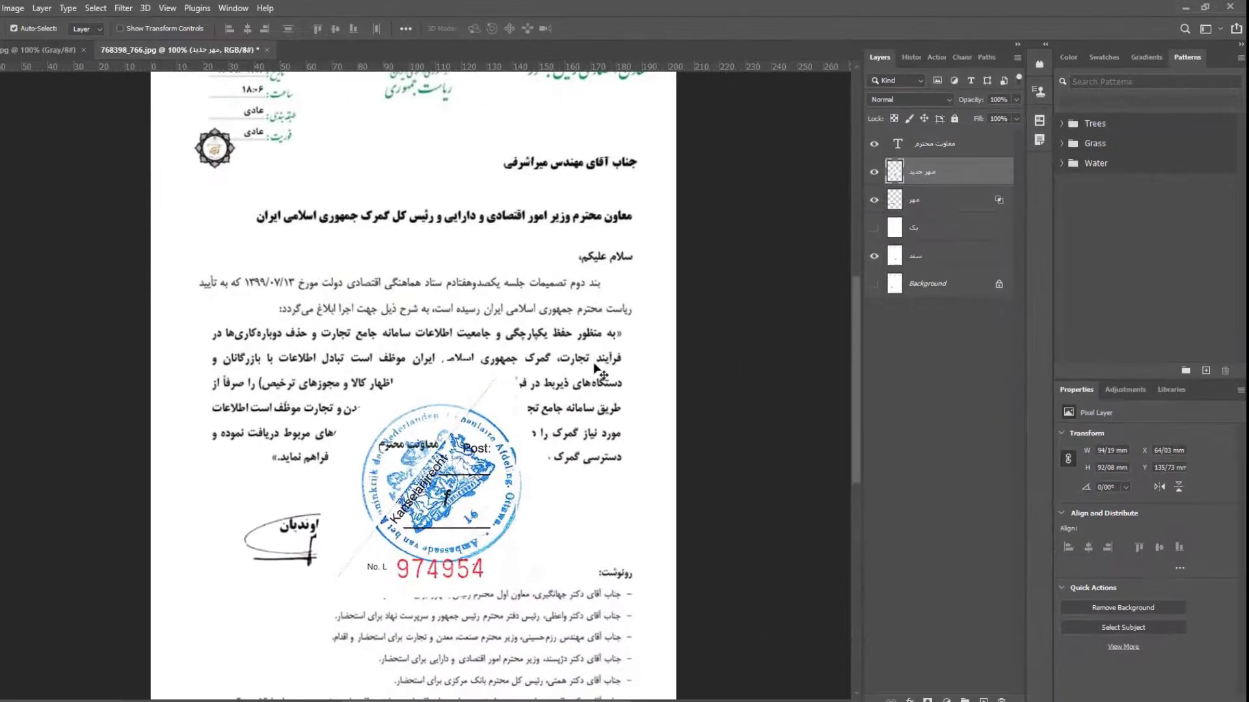
# Scale the مهر جدید stamp proportionally to about 49% and place it just below the letter's body text.
pyautogui.hotkey('ctrl', 't')
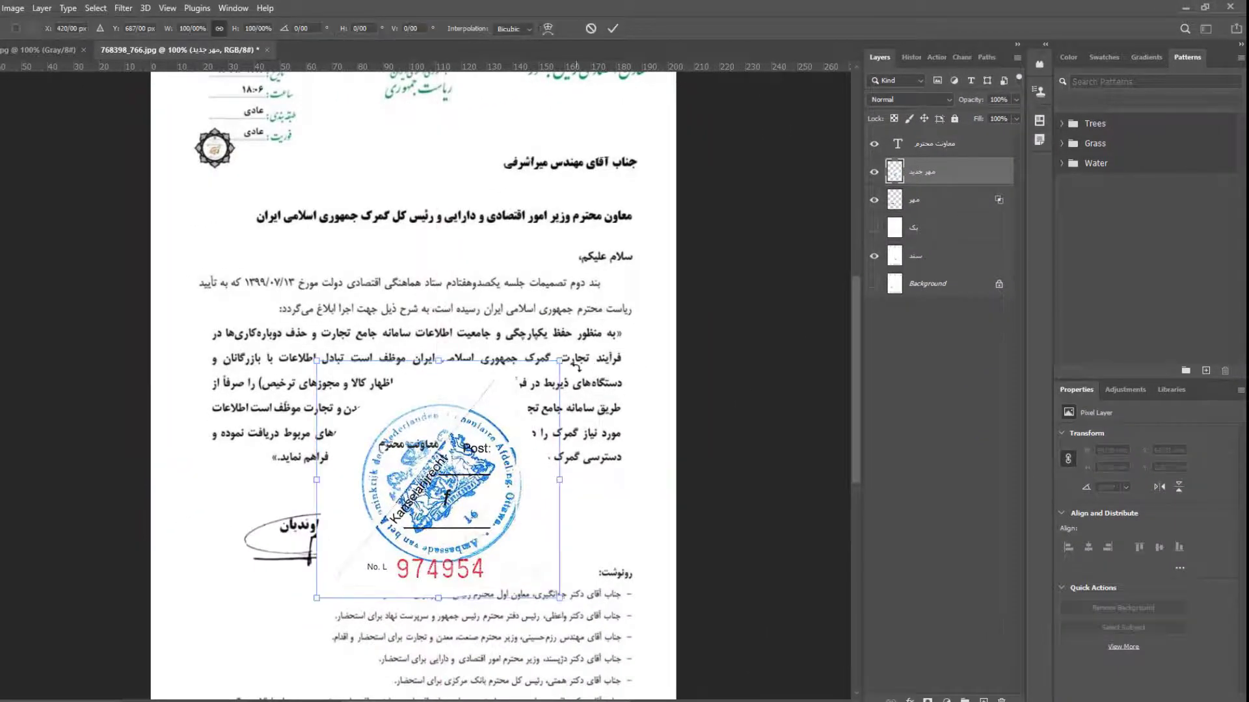
pyautogui.moveTo(560, 361); pyautogui.dragTo(455, 455)
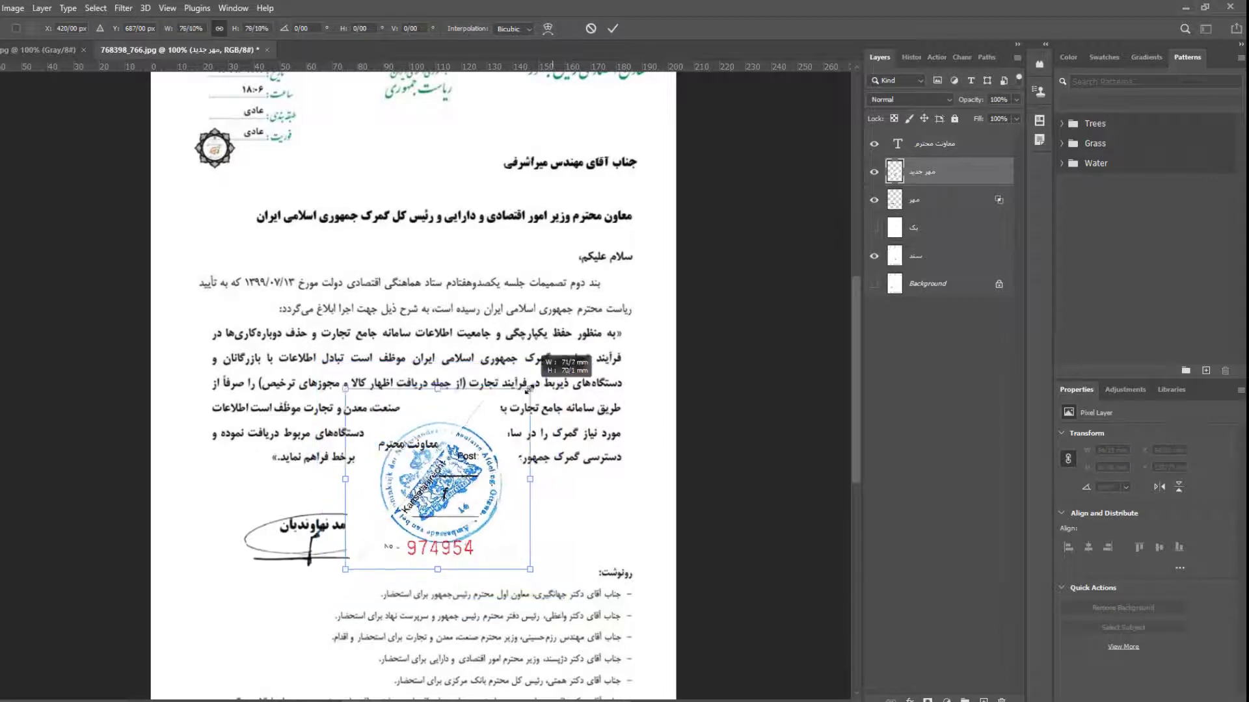
pyautogui.moveTo(390, 605)
pyautogui.mouseDown()
pyautogui.moveTo(462, 484)
pyautogui.moveTo(449, 507)
pyautogui.moveTo(485, 514)
pyautogui.moveTo(429, 524)
pyautogui.moveTo(455, 516)
pyautogui.mouseUp()
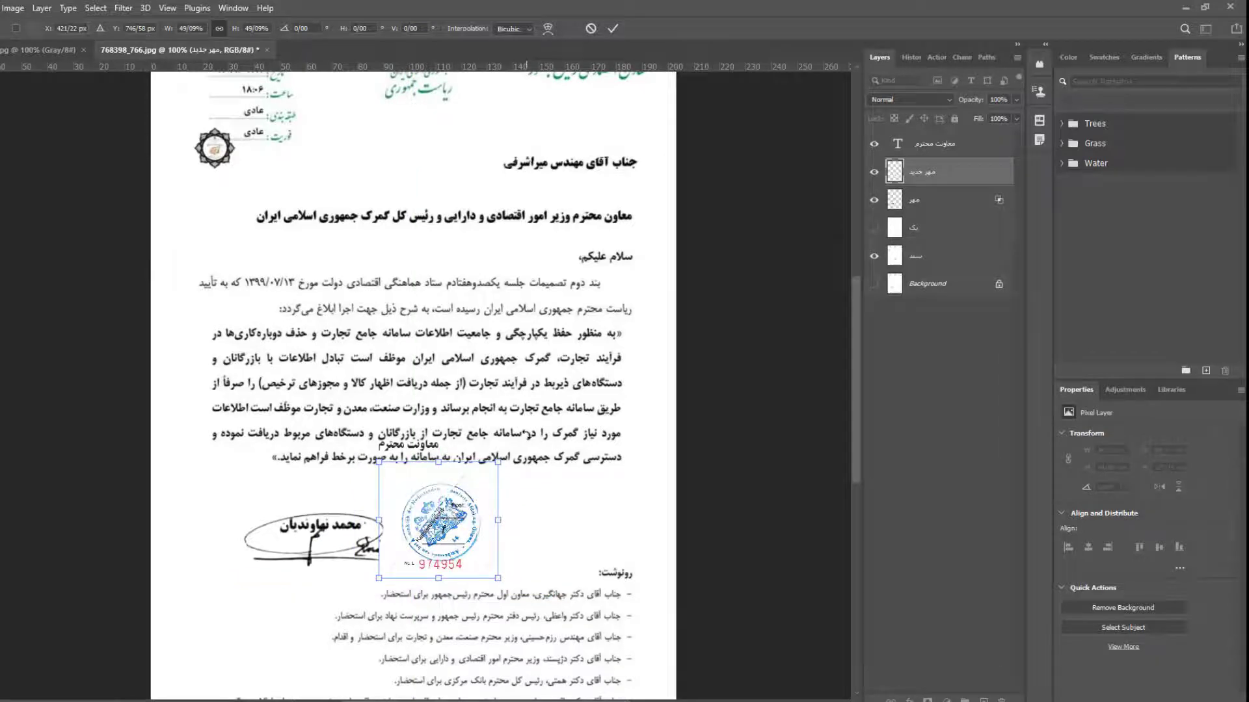
pyautogui.press('Return')
# Shift the stamp clear of the signature and body text, to about X 90 mm, Y 177 mm.
pyautogui.hotkey('ctrl', '+')
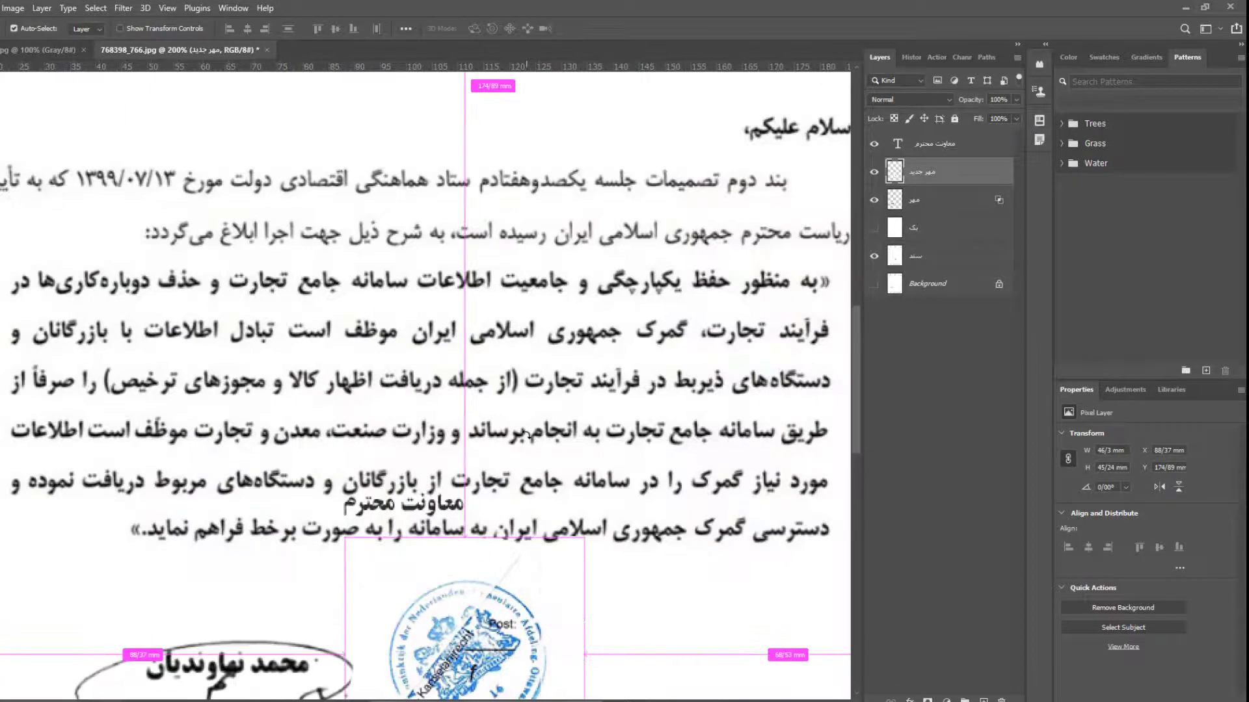
pyautogui.scroll(-2, 552, 239)
pyautogui.moveTo(552, 240); pyautogui.dragTo(552, 235)
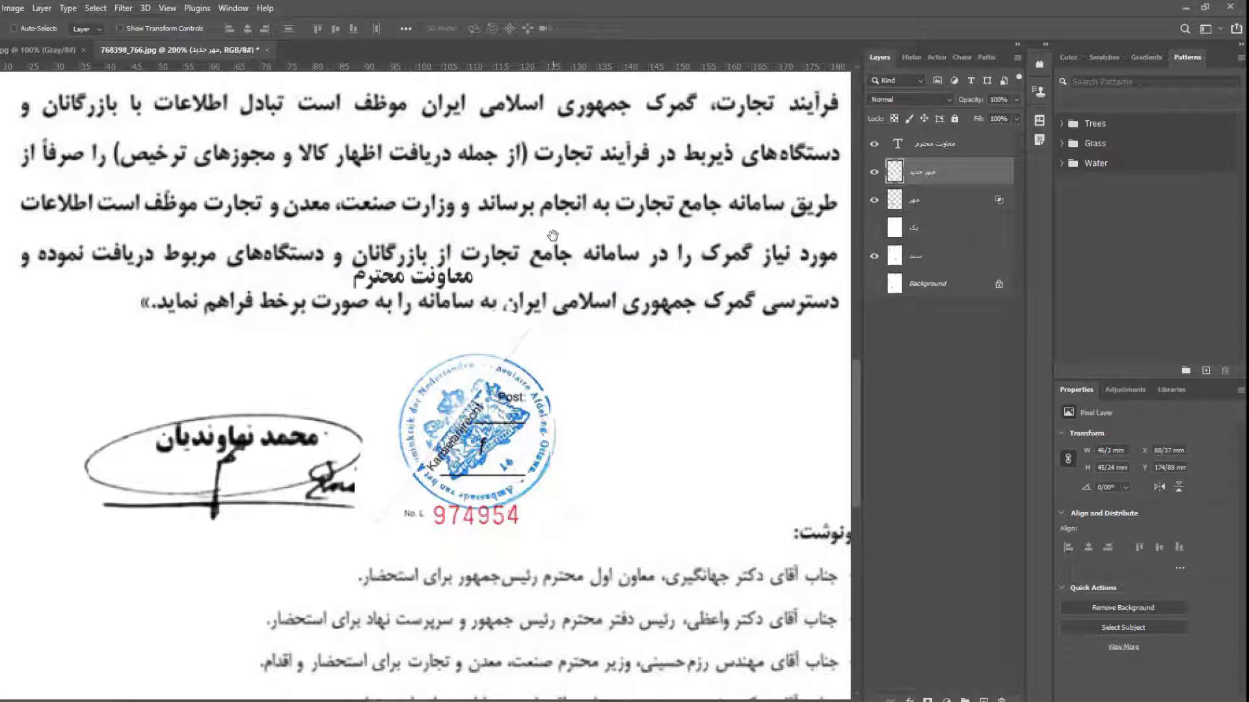
pyautogui.moveTo(494, 430); pyautogui.dragTo(506, 448)
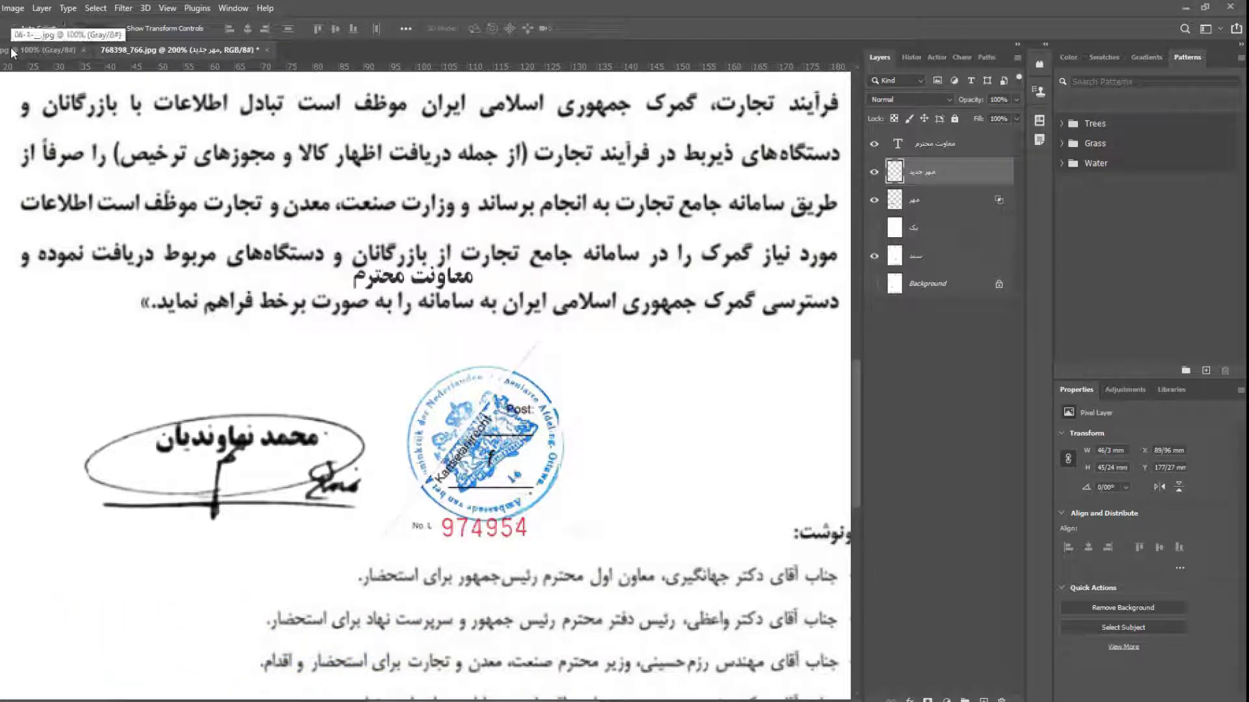
# Open 1200px-Legalization.jpg from the sanad folder on the desktop and minimize its floating window.
pyautogui.click(28, 8)
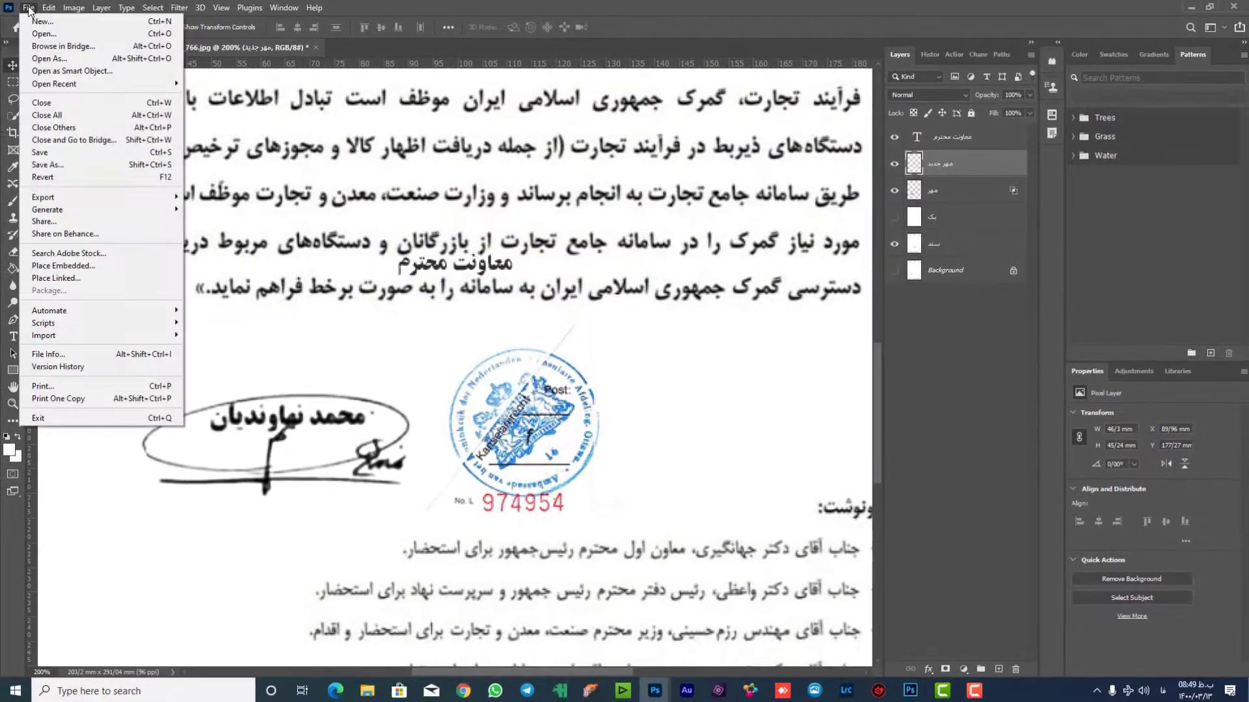
pyautogui.click(43, 33)
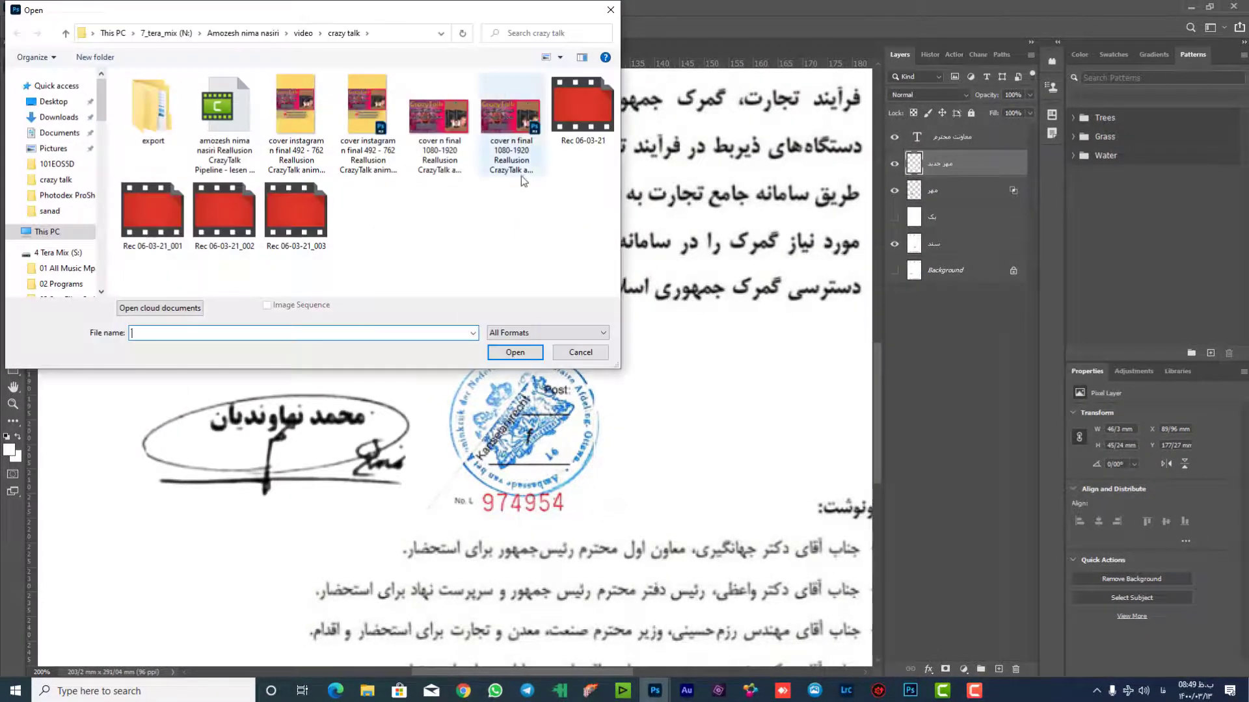
pyautogui.click(53, 101)
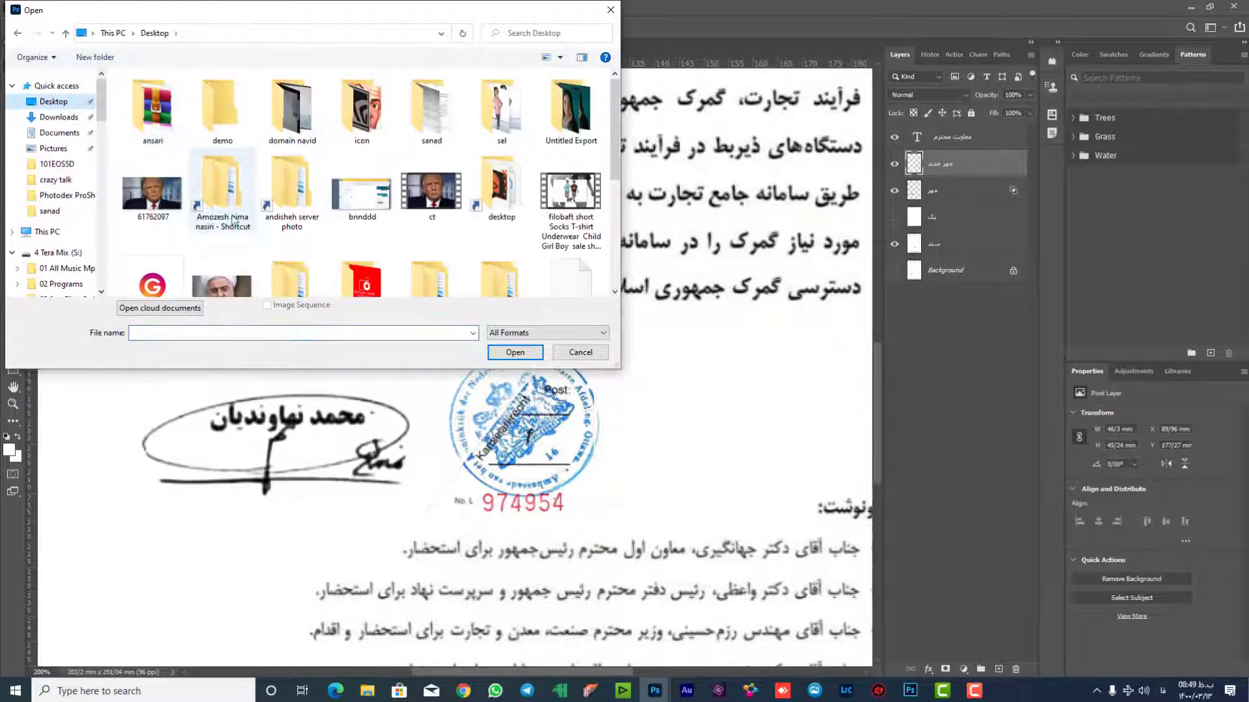
pyautogui.click(317, 203)
pyautogui.scroll(-2, 312, 201)
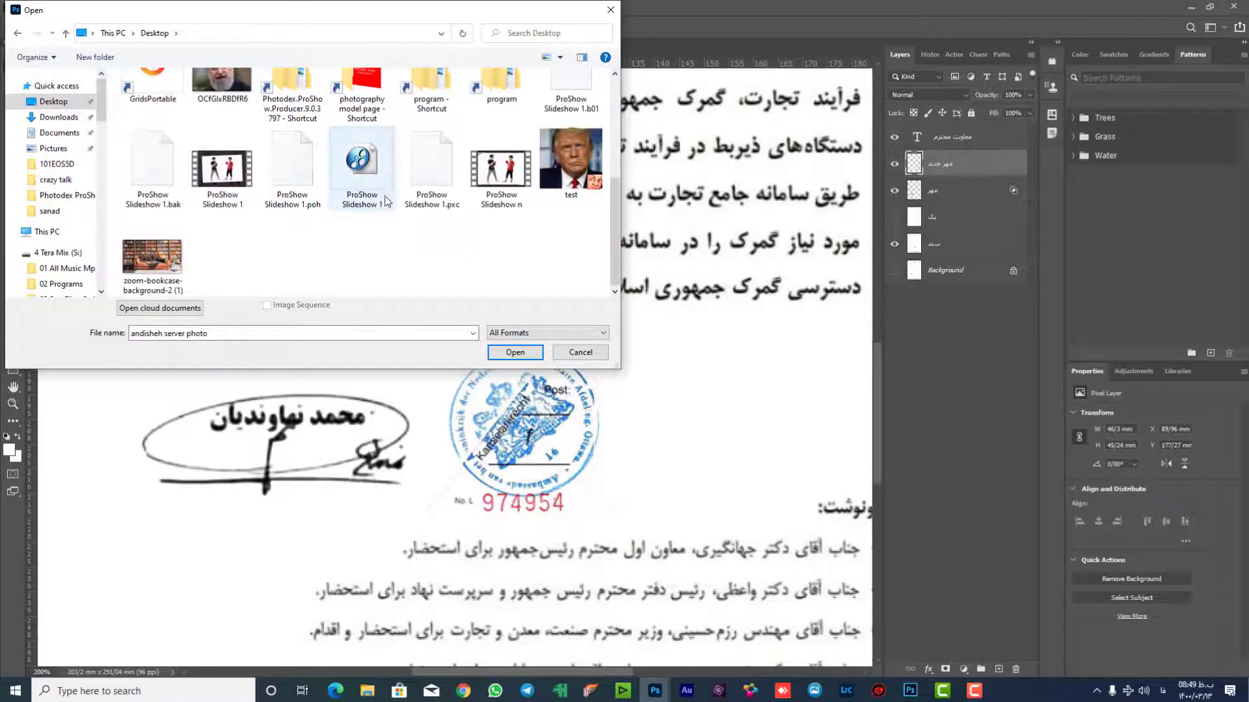
pyautogui.scroll(2, 308, 198)
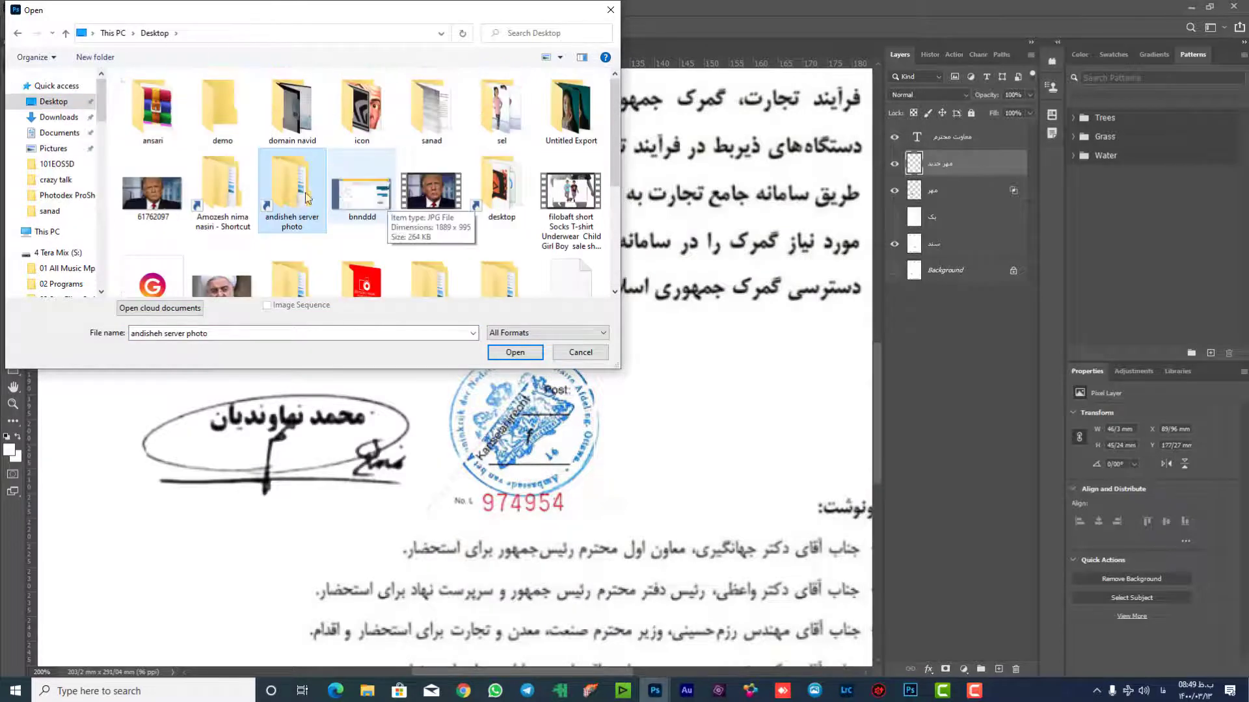
pyautogui.doubleClick(411, 115)
pyautogui.doubleClick(232, 112)
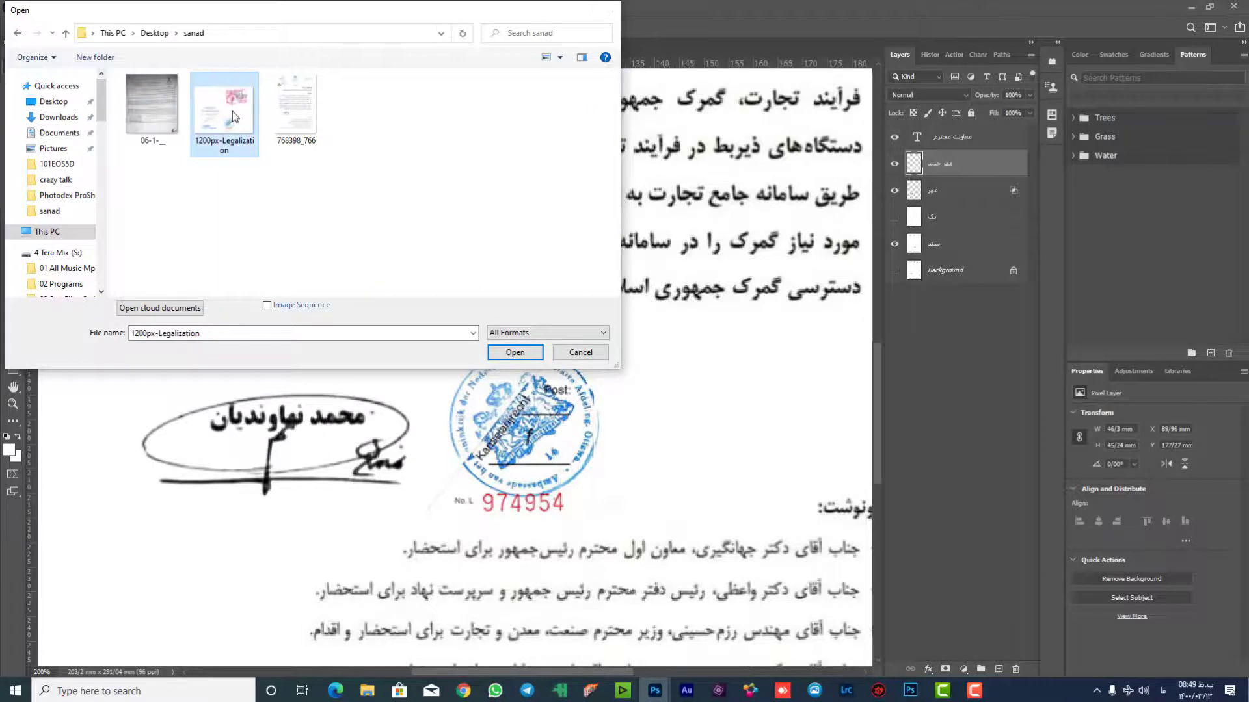
pyautogui.moveTo(877, 191); pyautogui.dragTo(780, 183)
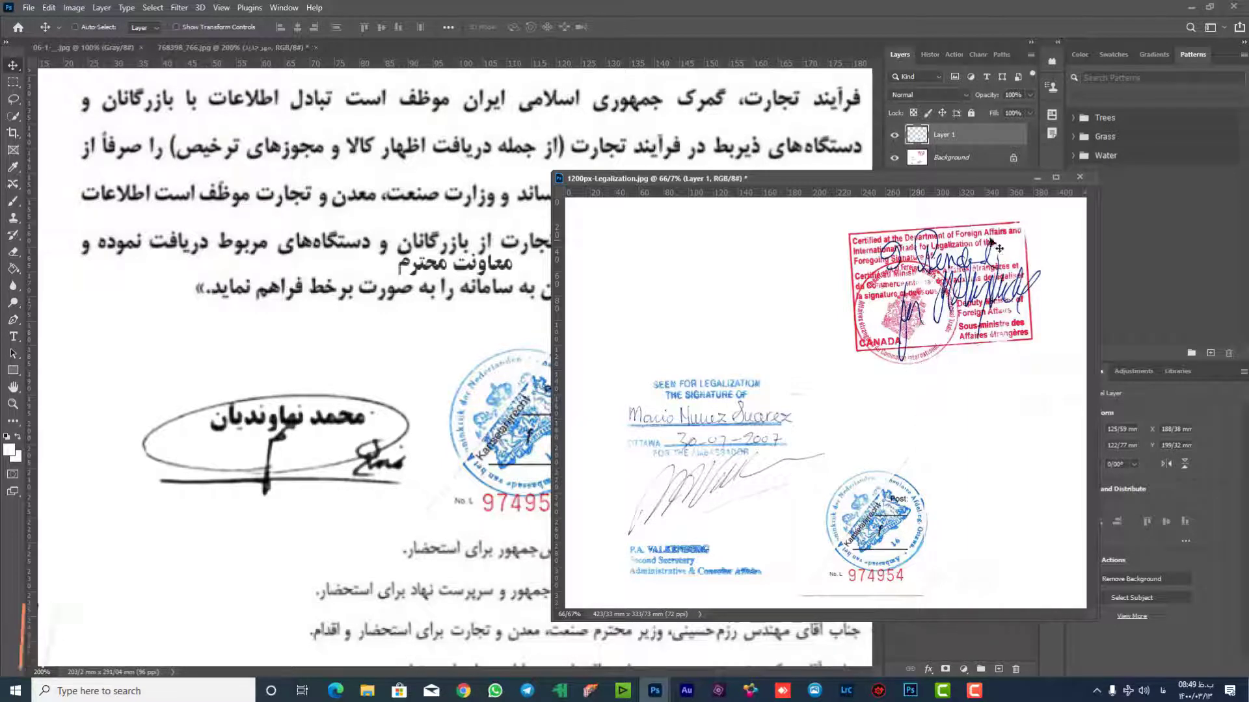
pyautogui.moveTo(988, 175); pyautogui.dragTo(1040, 191)
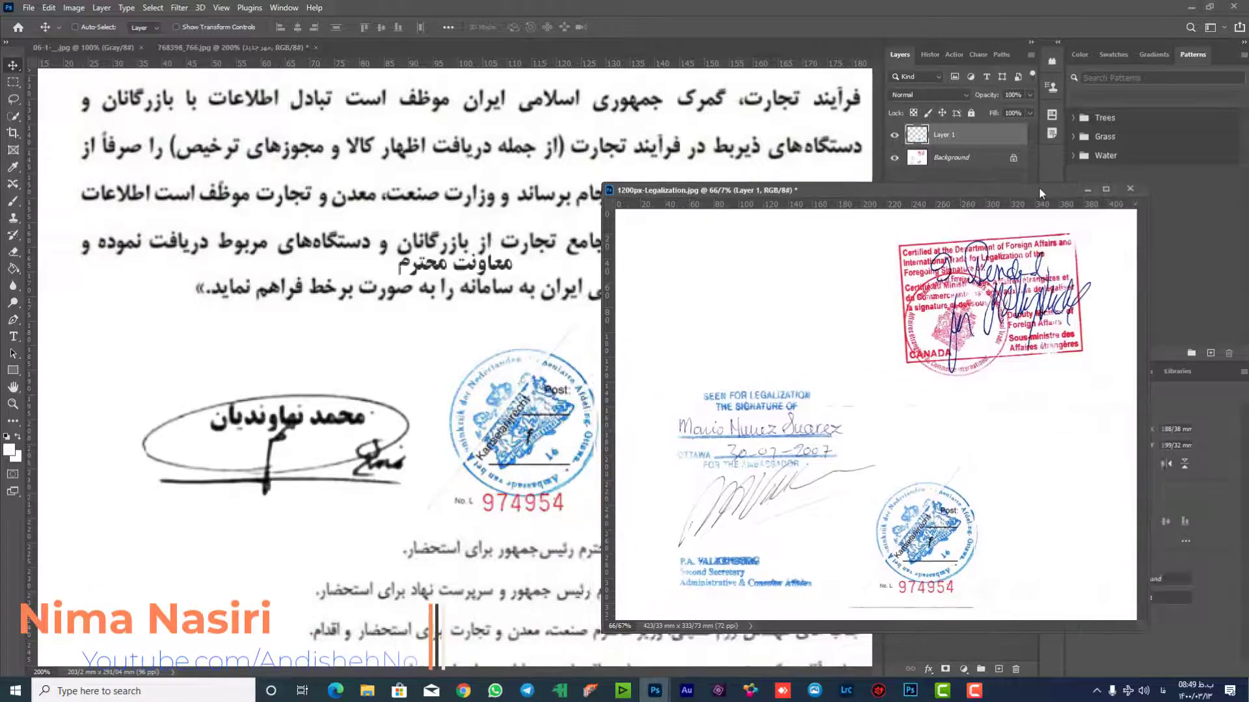
pyautogui.click(1091, 189)
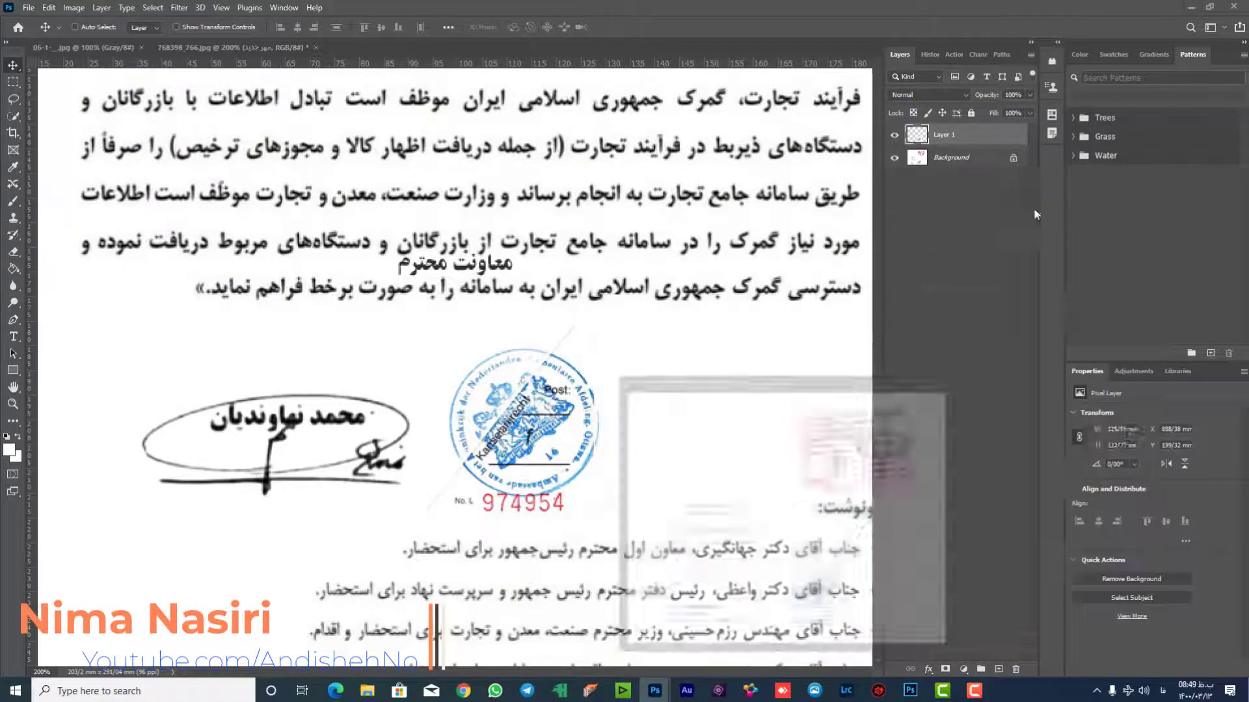
# Switch to Chrome and search Google for عکس پرسنلی in a new tab.
pyautogui.click(463, 691)
pyautogui.click(1096, 10)
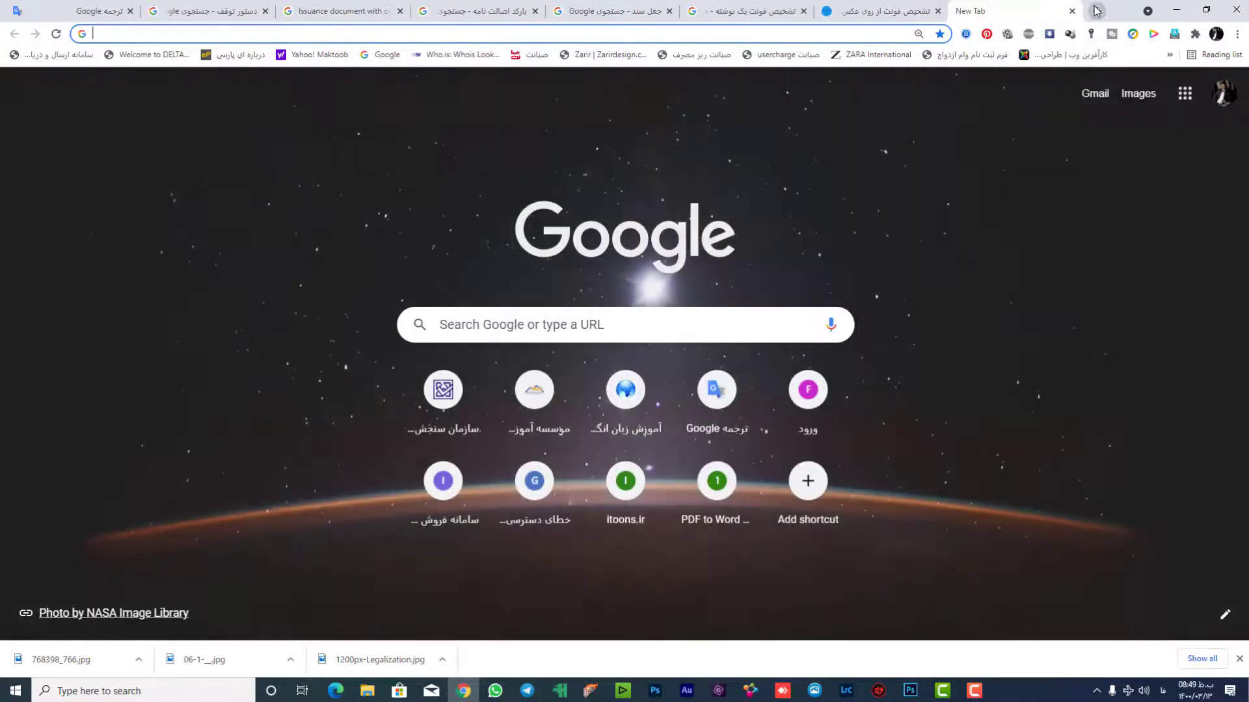
pyautogui.write('عکس')
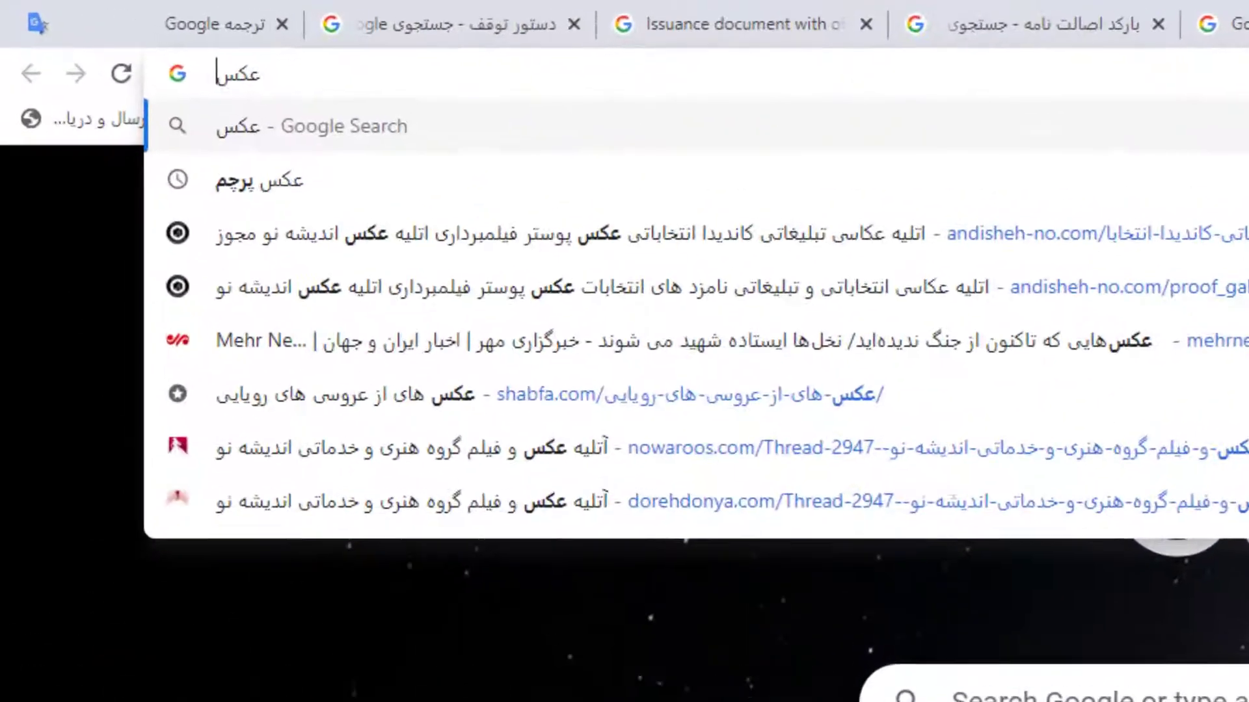
pyautogui.write(' پرسنلی')
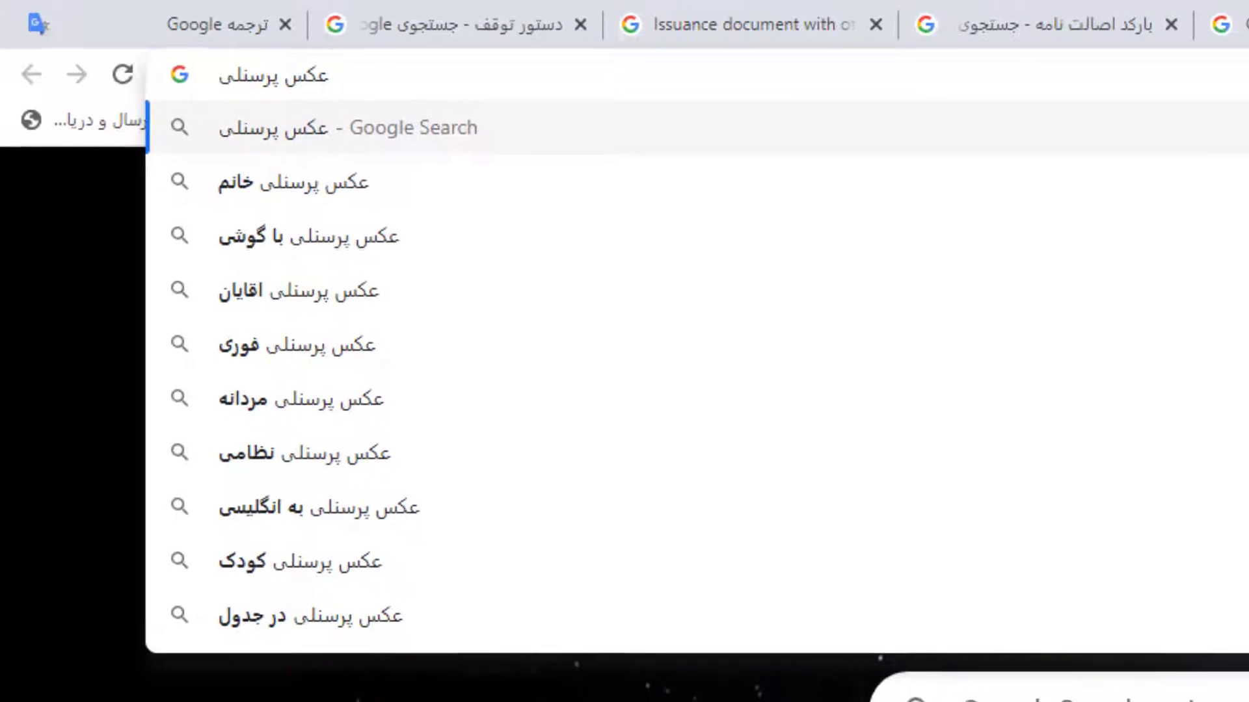
pyautogui.press('Return')
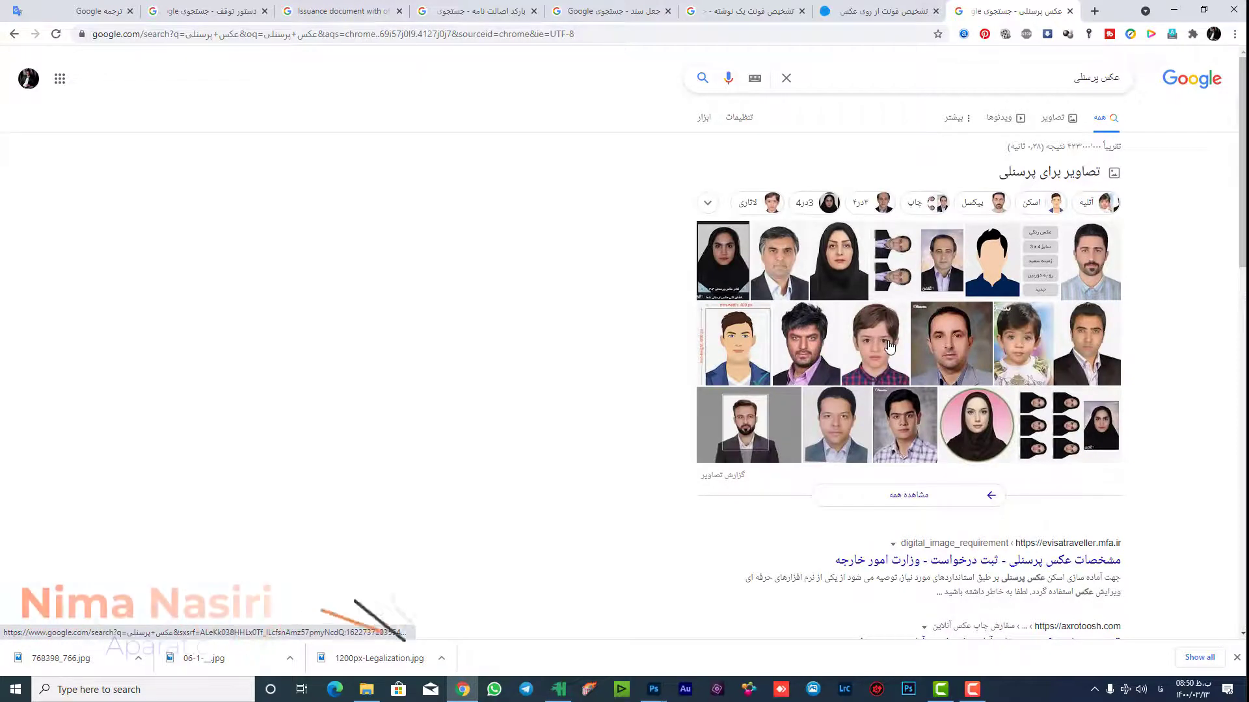
# Open the portrait of the boy in the plaid shirt from the image results and copy the image.
pyautogui.click(994, 374)
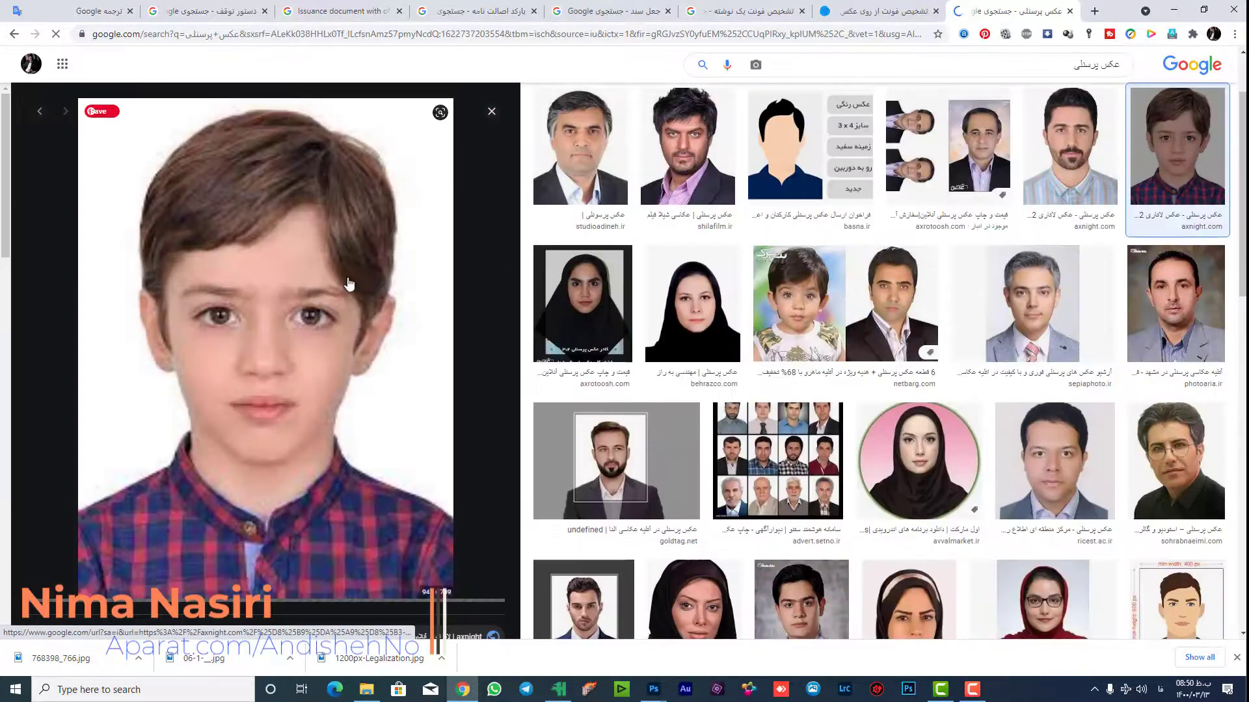
pyautogui.rightClick(368, 270)
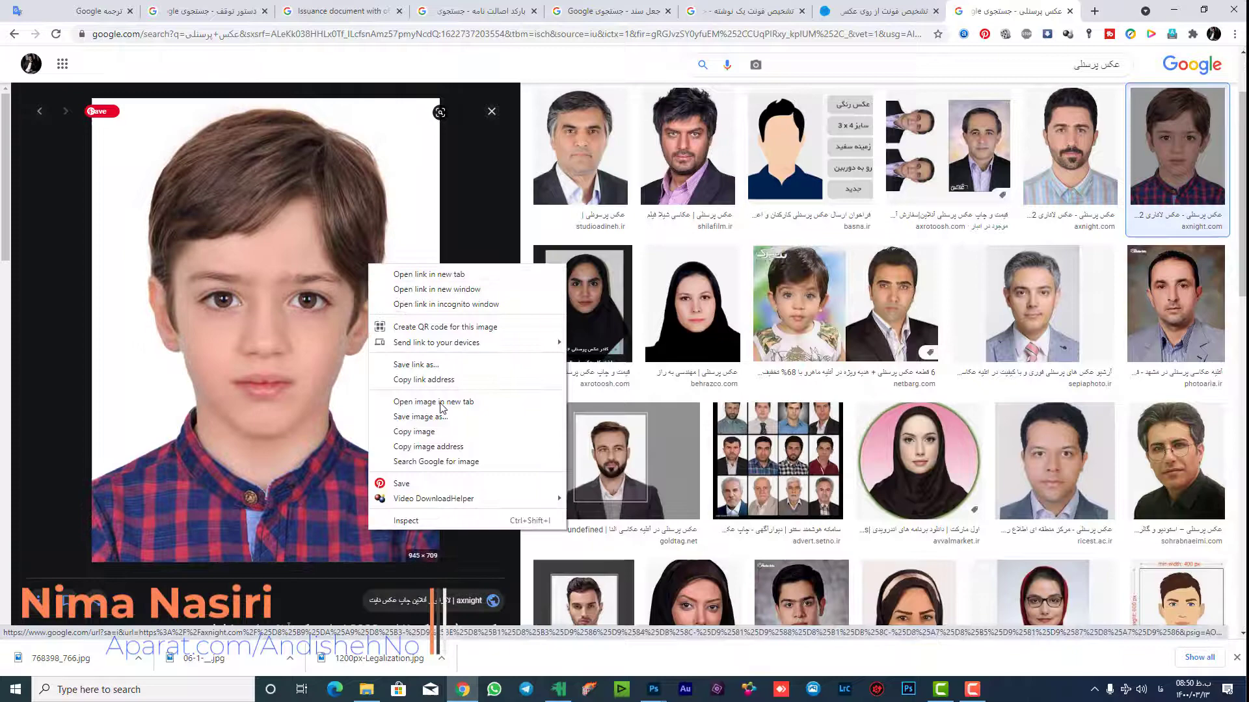
pyautogui.click(419, 429)
pyautogui.rightClick(376, 337)
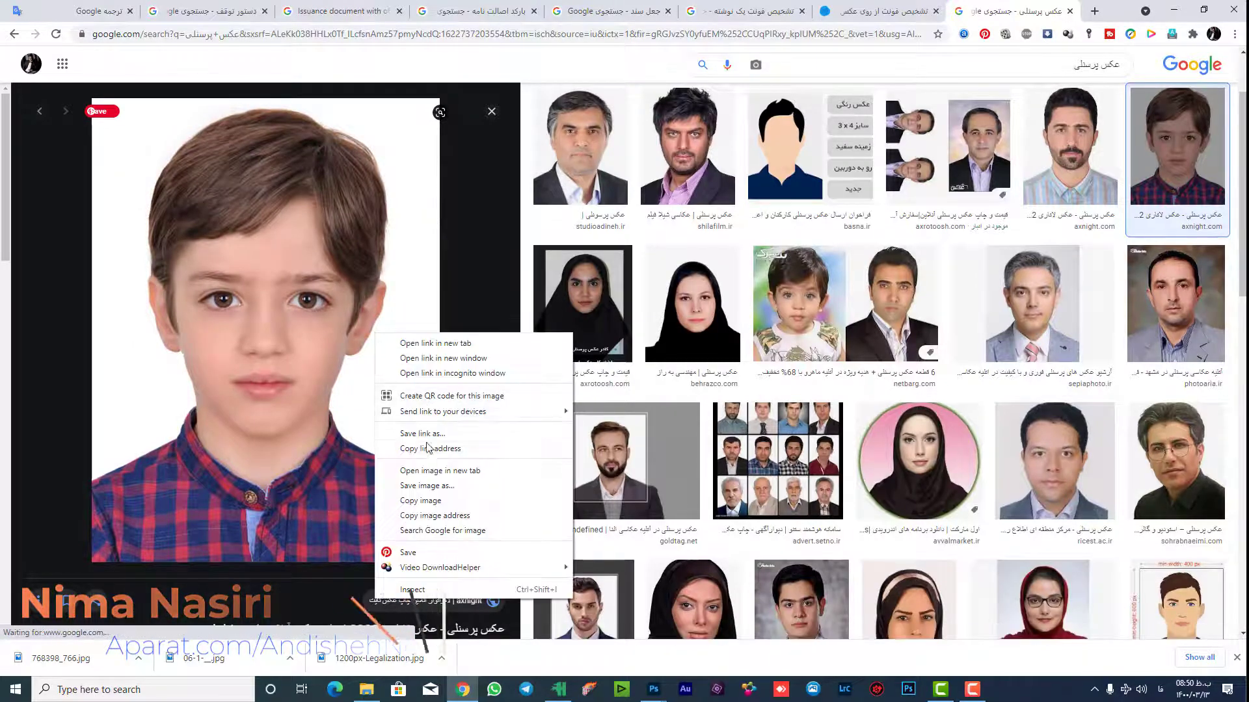
pyautogui.click(432, 501)
pyautogui.moveTo(653, 689)
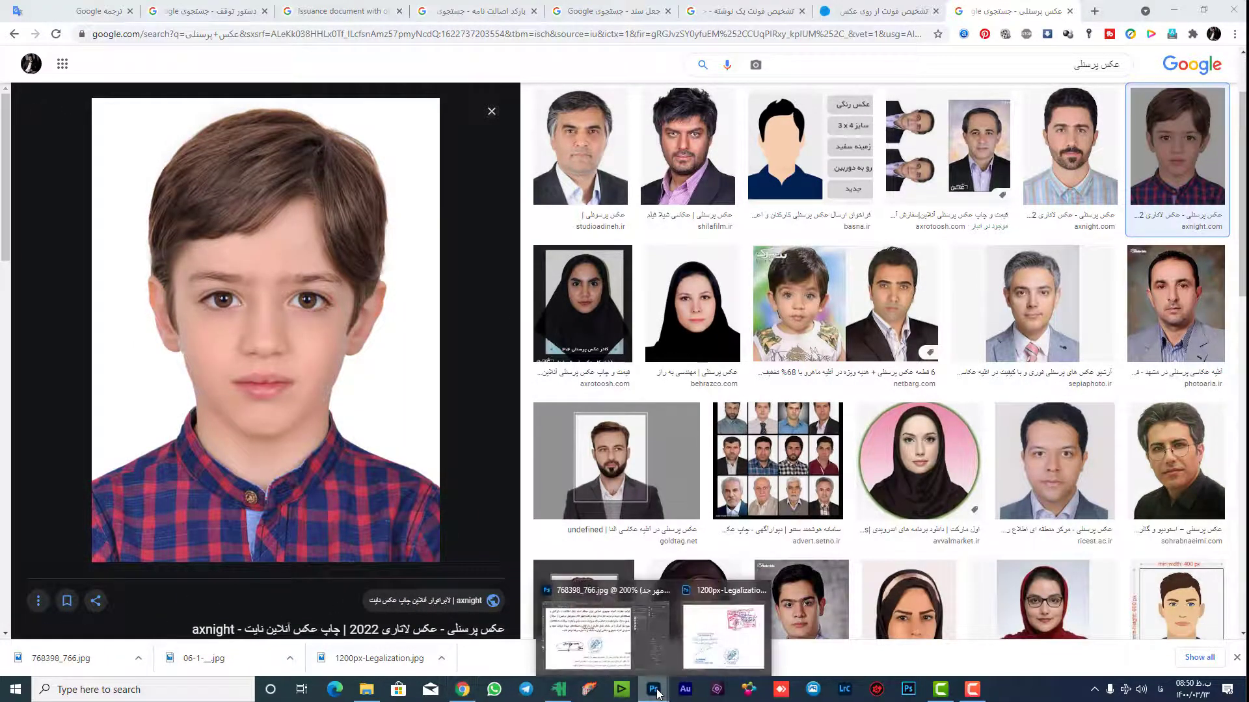
# Switch to Photoshop's 768398_766.jpg document and paste the copied portrait as a layer above مهر جدید.
pyautogui.click(581, 608)
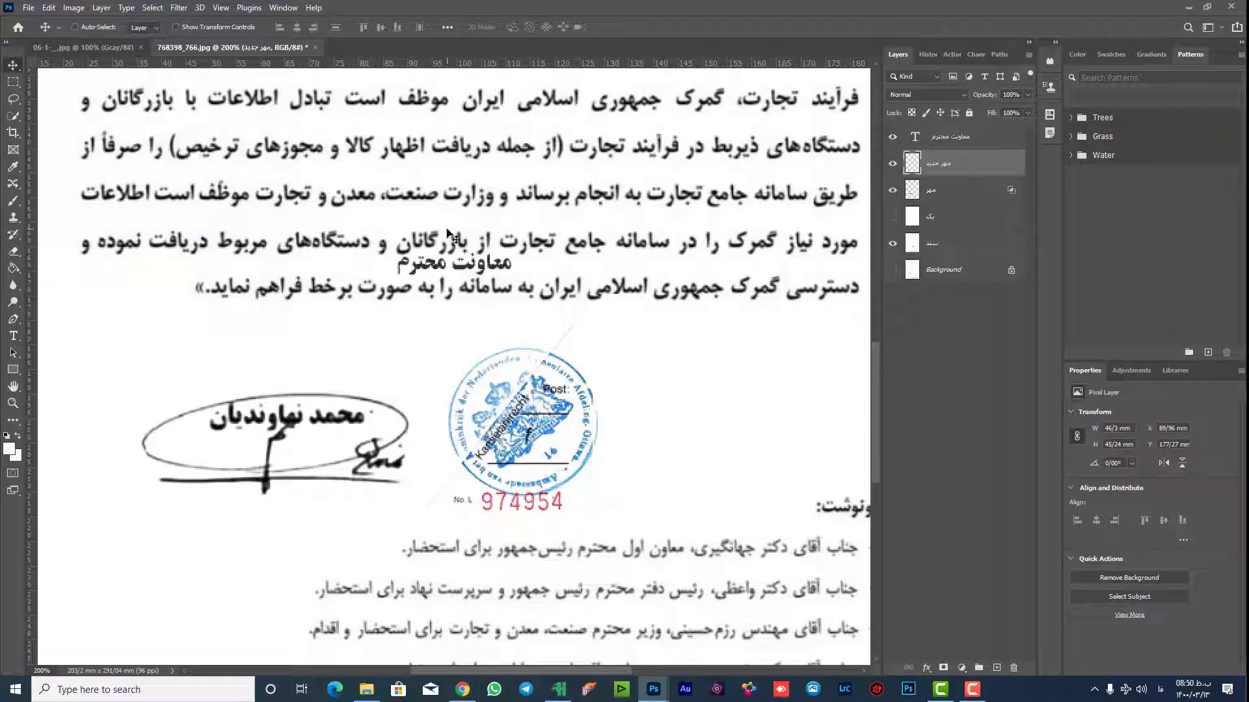
pyautogui.hotkey('ctrl', 'v')
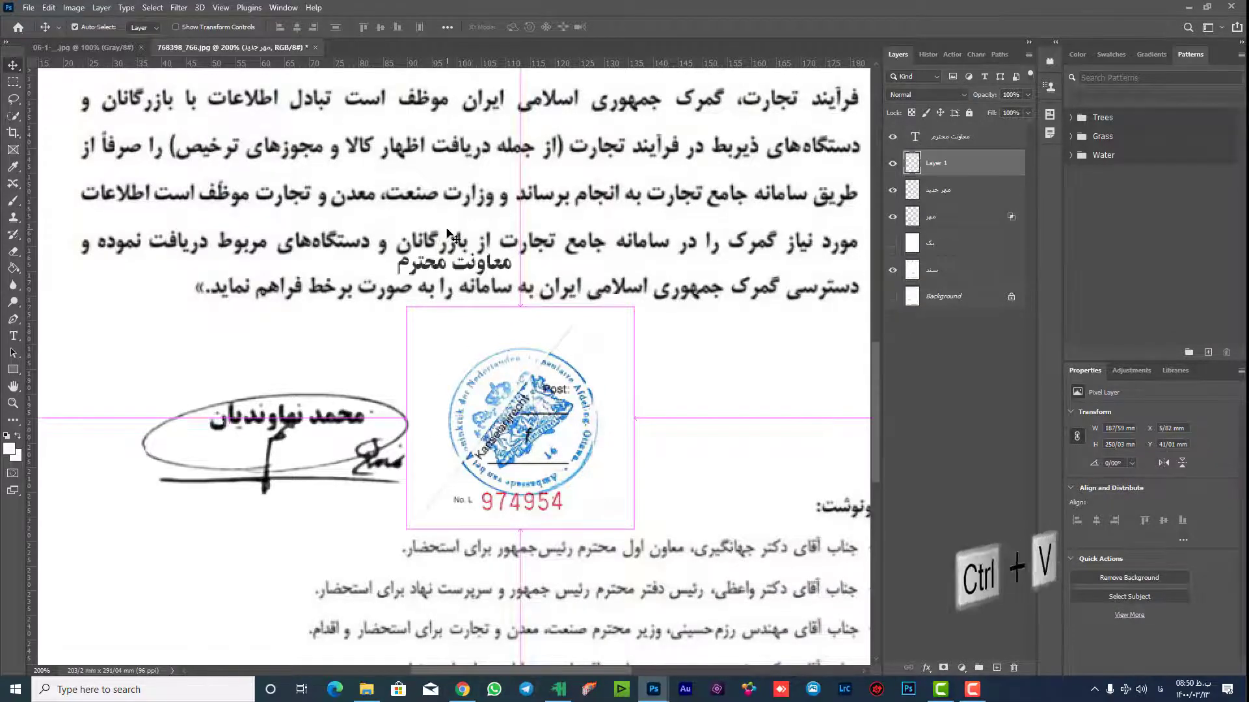
pyautogui.hotkey('ctrl', '-')
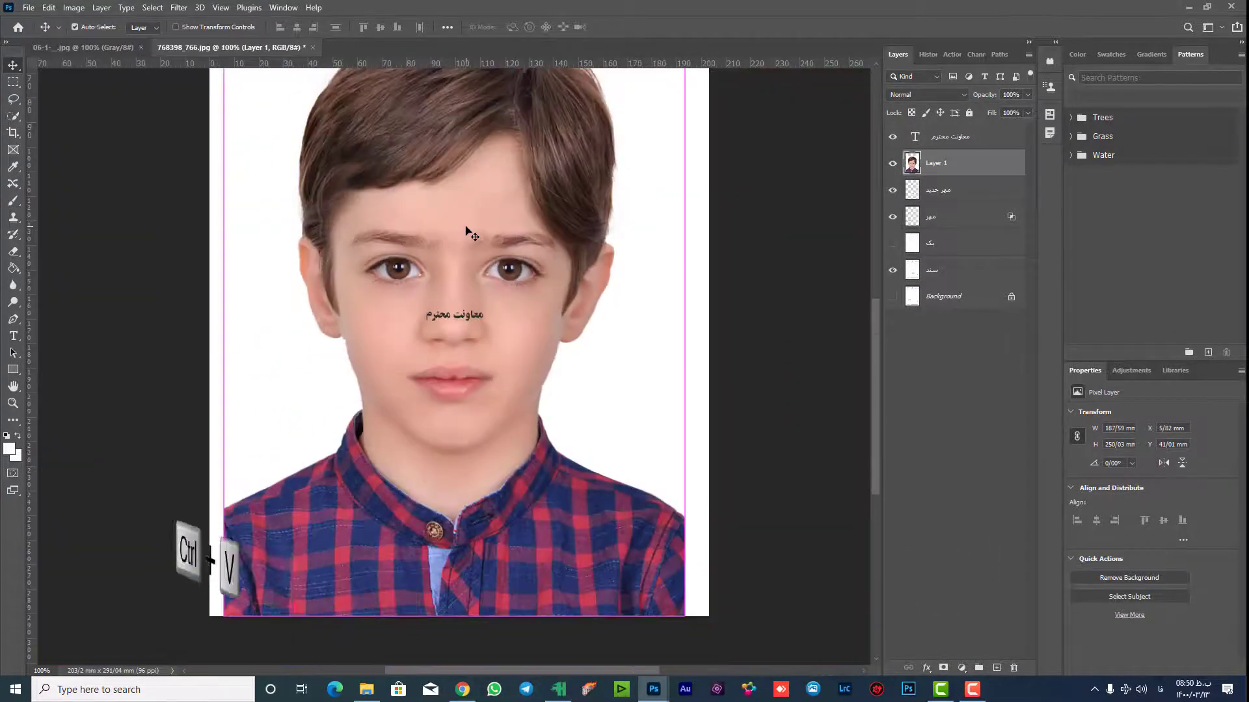
pyautogui.hotkey('ctrl', '-')
pyautogui.press('t')
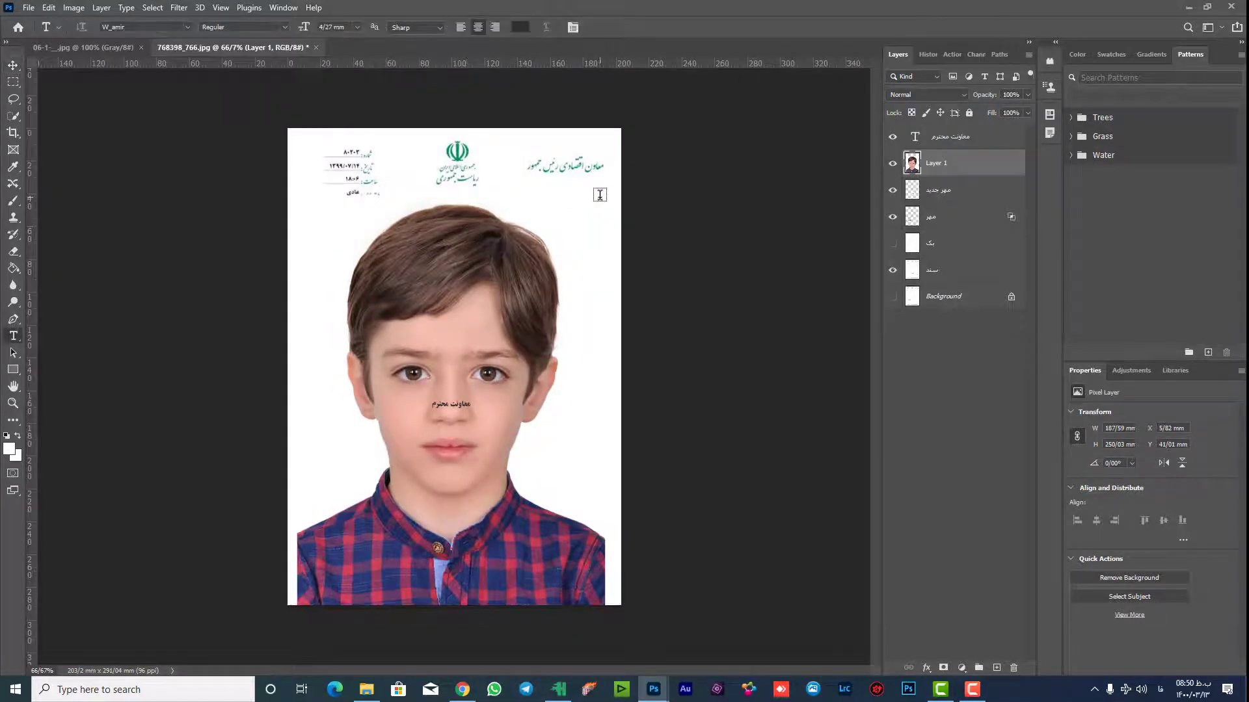
pyautogui.click(13, 67)
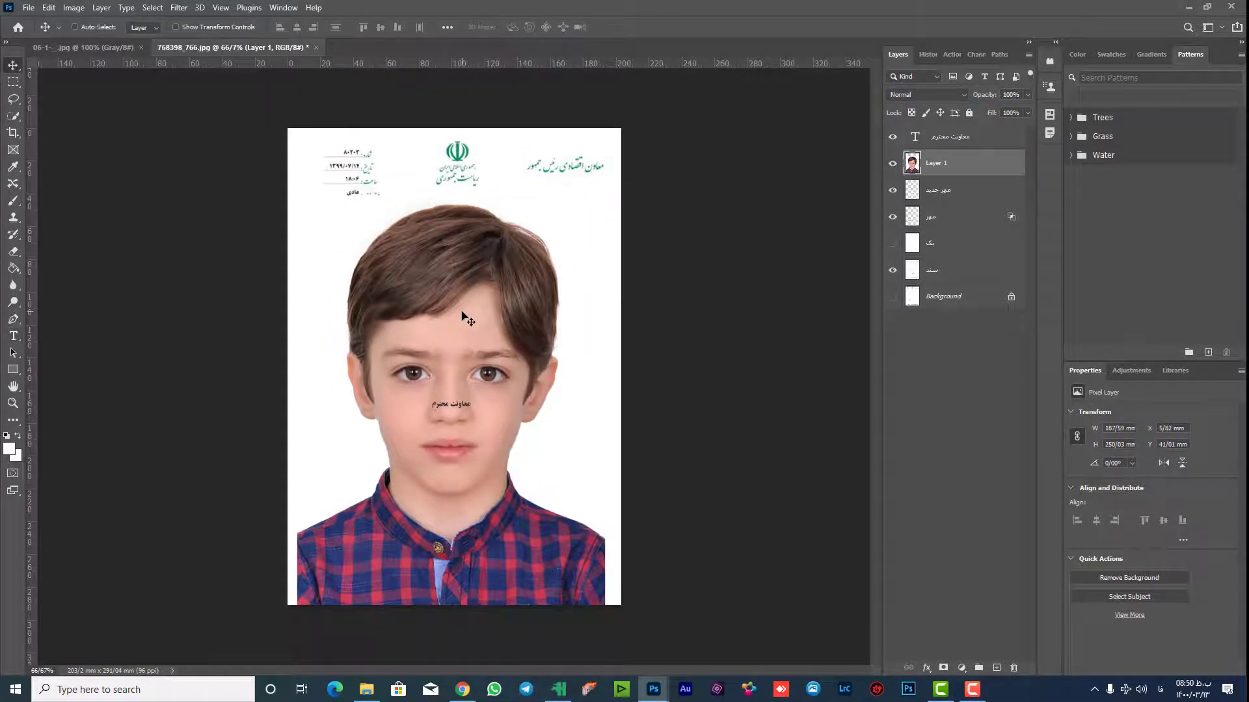
# Scale the pasted portrait to about 24% and place it in the letter's upper-left corner, at about X 11 mm, Y 6 mm.
pyautogui.hotkey('ctrl', 't')
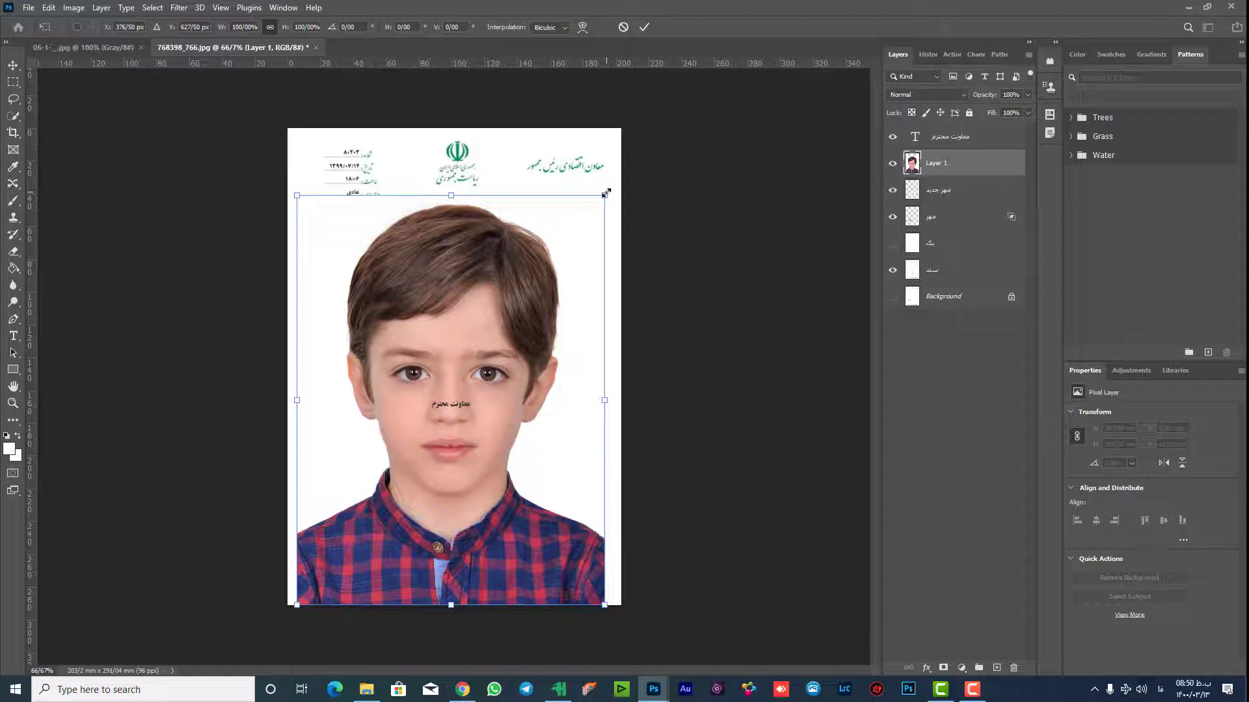
pyautogui.moveTo(603, 194); pyautogui.dragTo(343, 168)
pyautogui.press('Return')
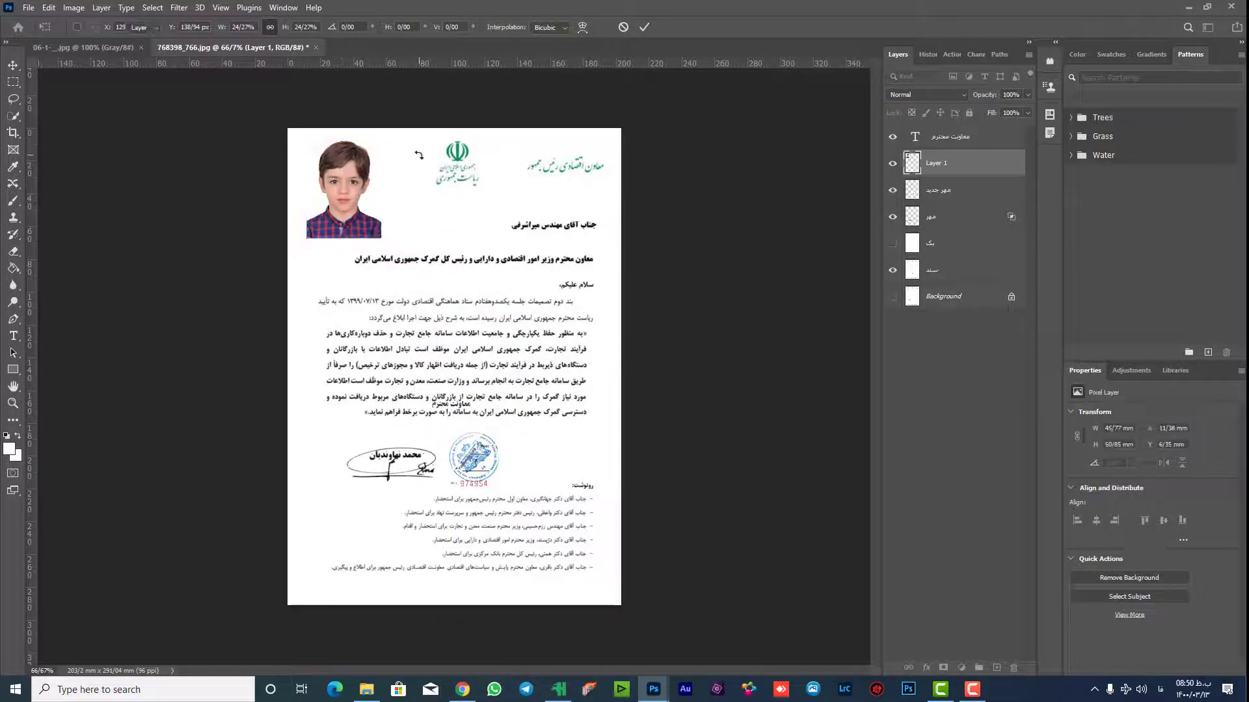
# Raise the مهر جدید stamp layer above Layer 1 and move the stamp over the portrait's lower-right corner, at about X 25 mm, Y 22 mm.
pyautogui.hotkey('ctrl', '+')
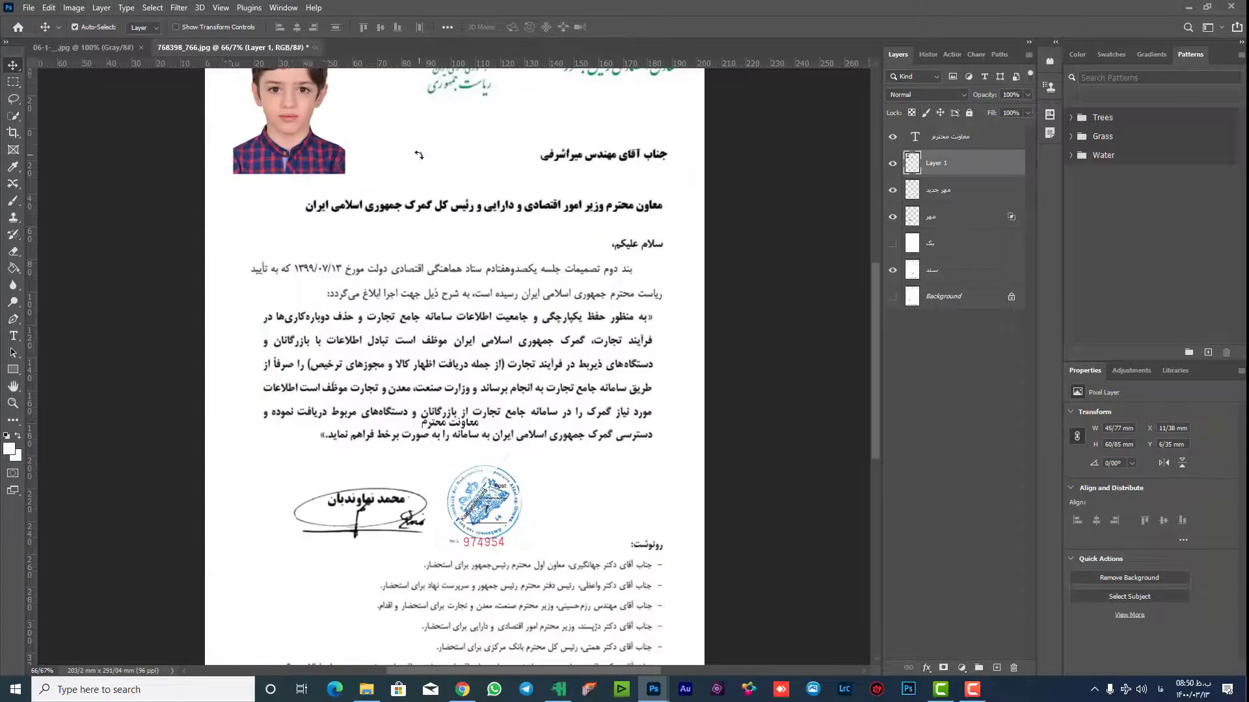
pyautogui.moveTo(409, 128); pyautogui.dragTo(425, 236)
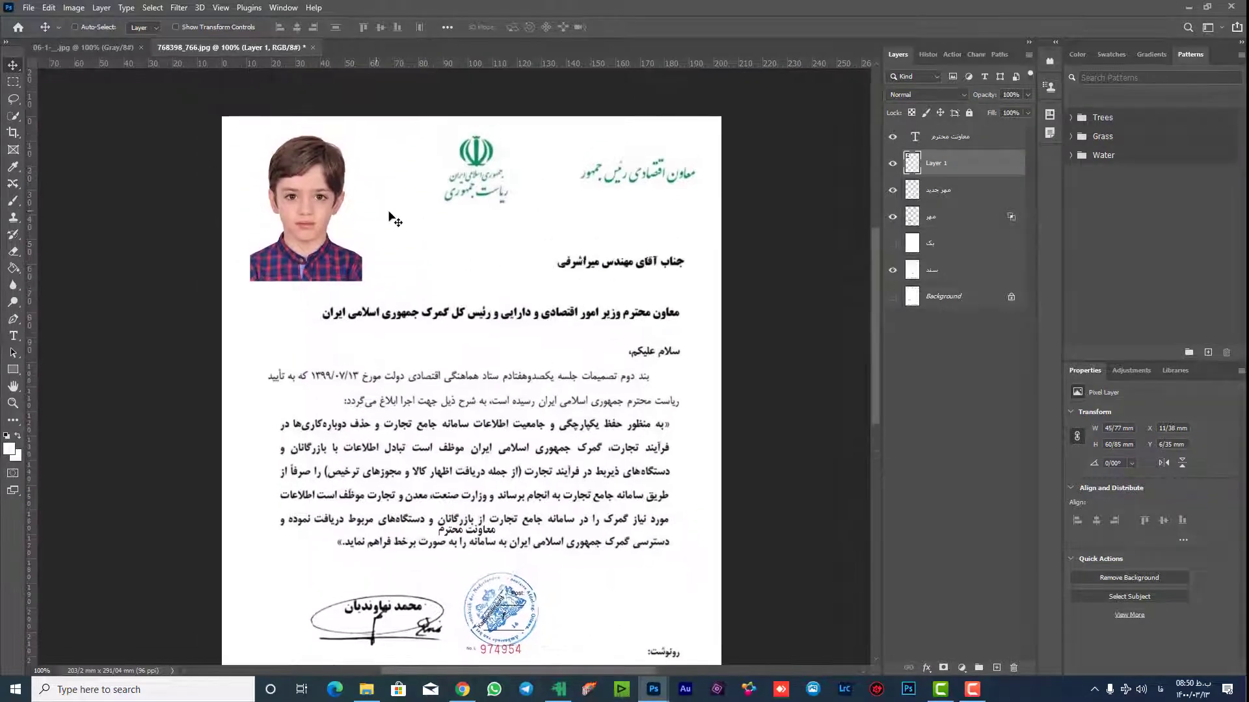
pyautogui.click(941, 200)
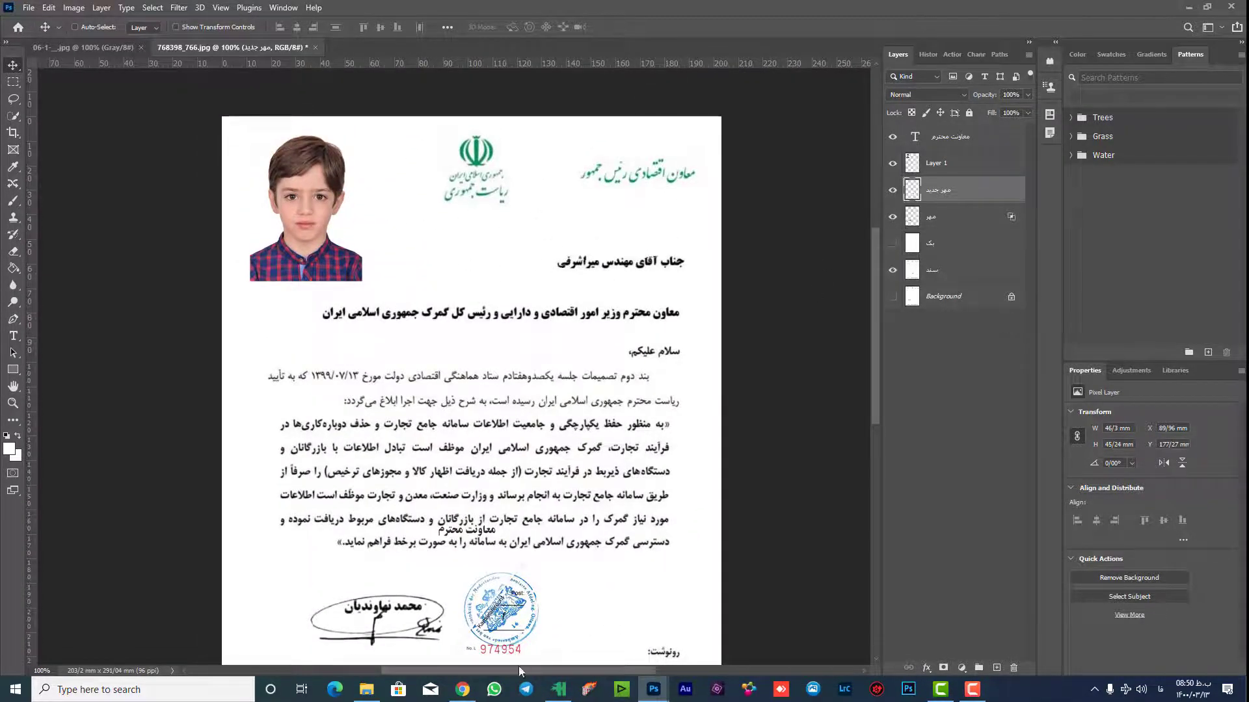
pyautogui.moveTo(496, 615); pyautogui.dragTo(384, 234)
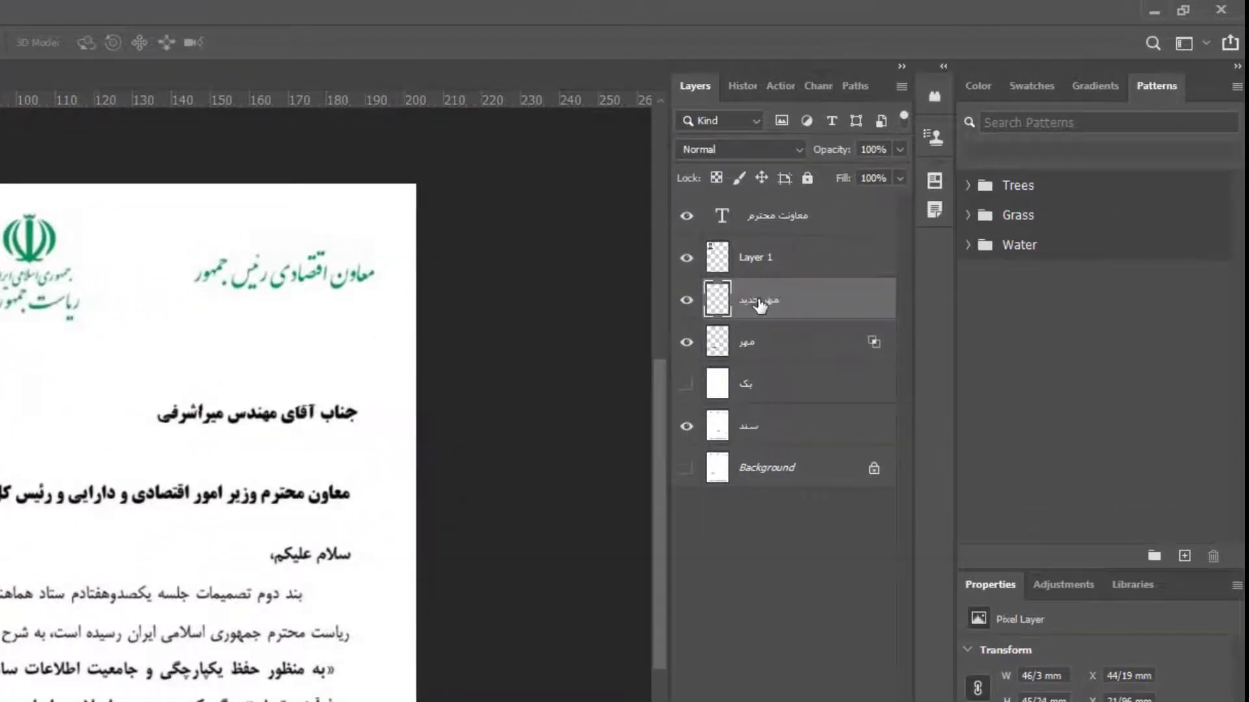
pyautogui.moveTo(760, 304); pyautogui.dragTo(758, 240)
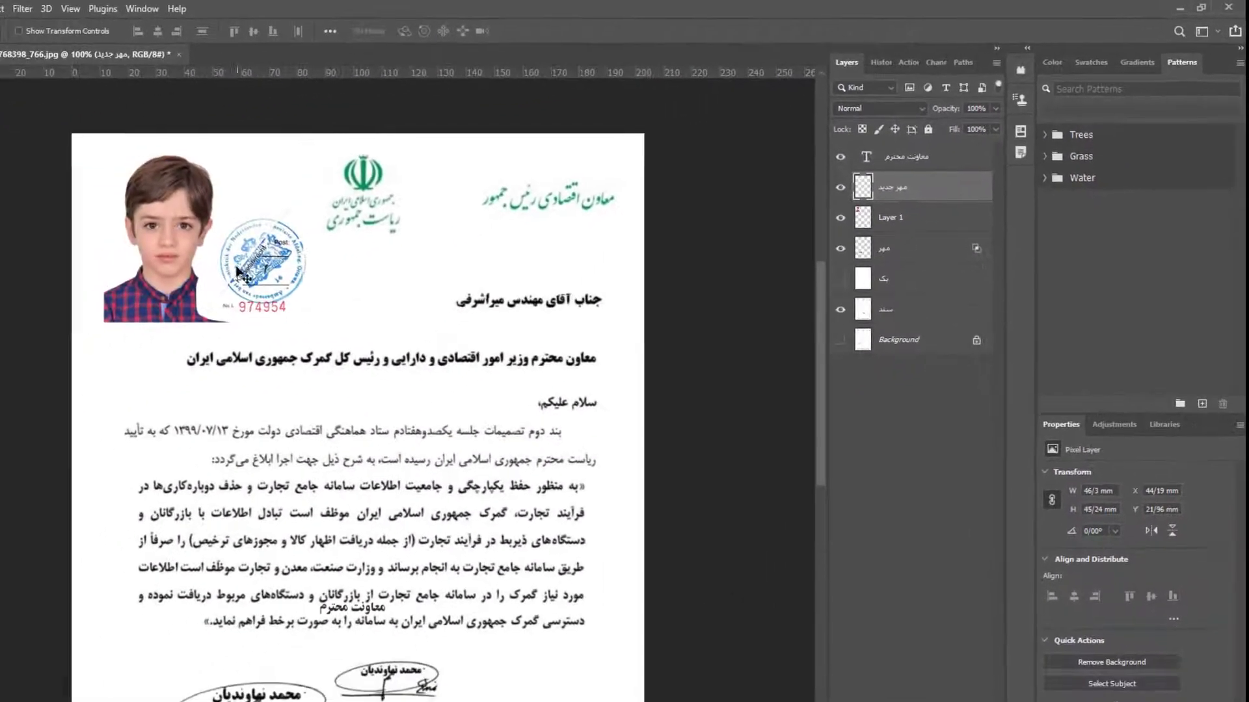
pyautogui.moveTo(240, 274); pyautogui.dragTo(203, 260)
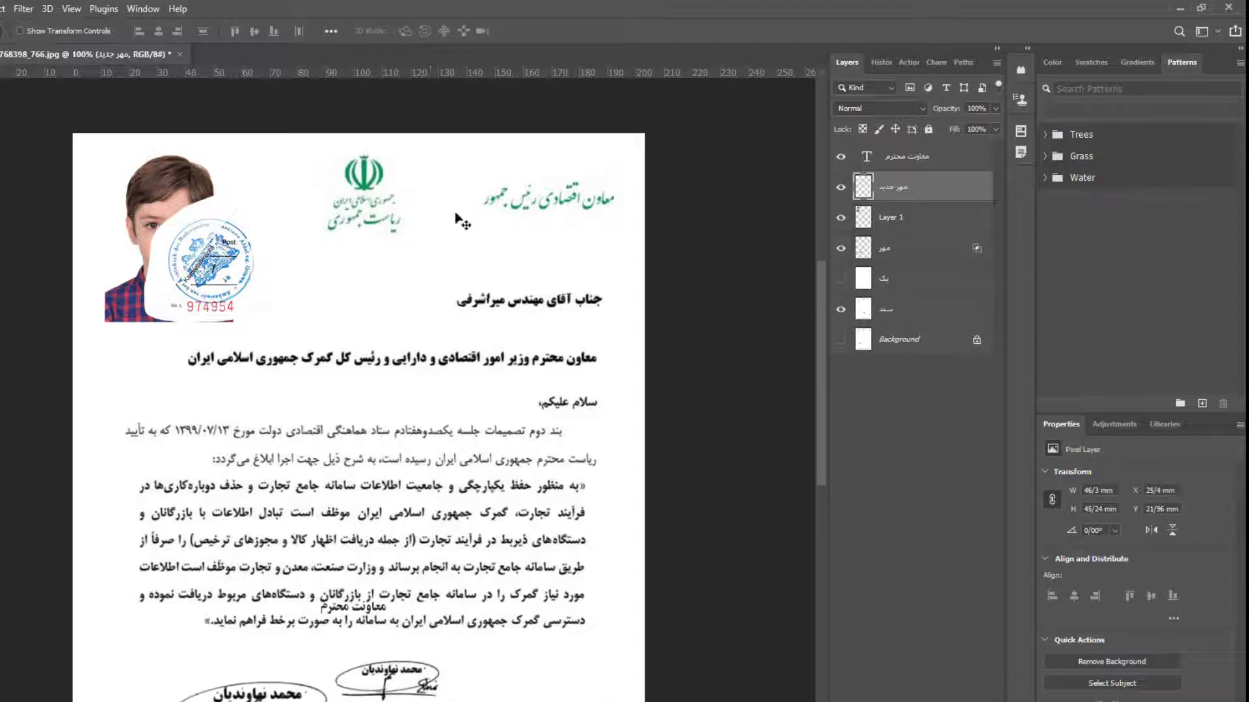
# Hide the مهر جدید layer's white background with Blend If, splitting the This Layer white value to about 163 / 238.
pyautogui.doubleClick(961, 194)
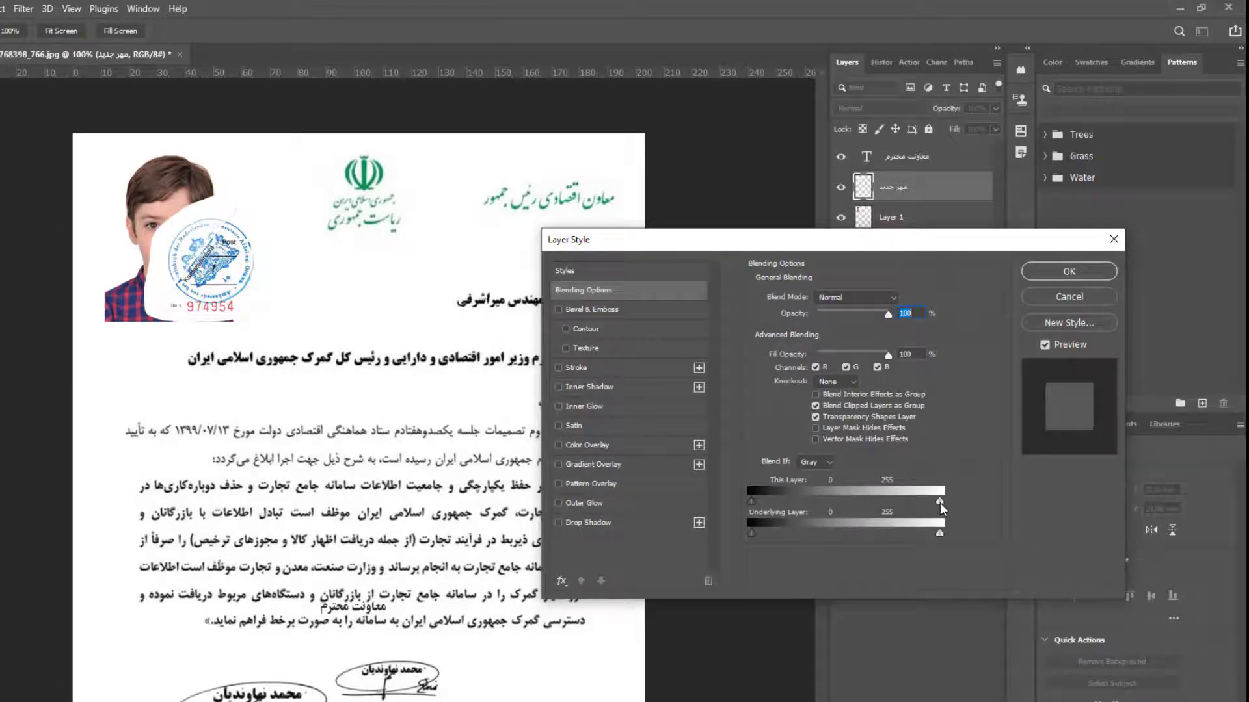
pyautogui.moveTo(939, 502); pyautogui.dragTo(928, 502)
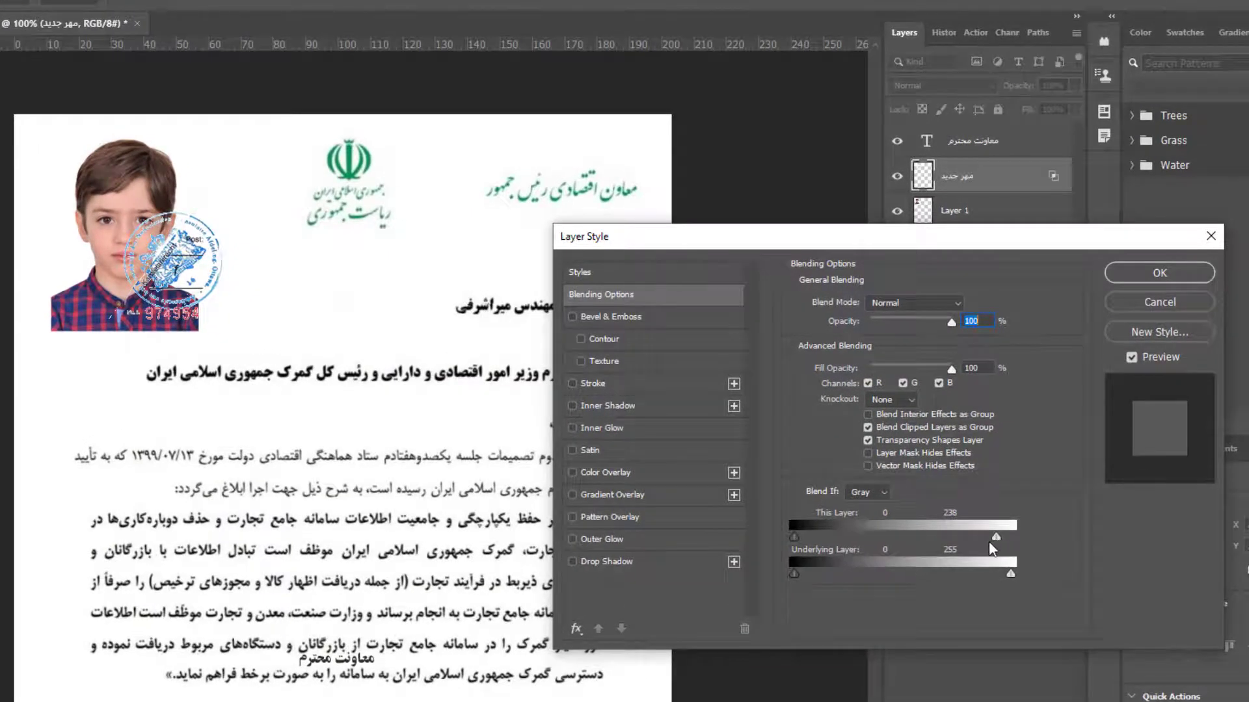
pyautogui.press('alt')
pyautogui.moveTo(996, 537); pyautogui.dragTo(930, 535)
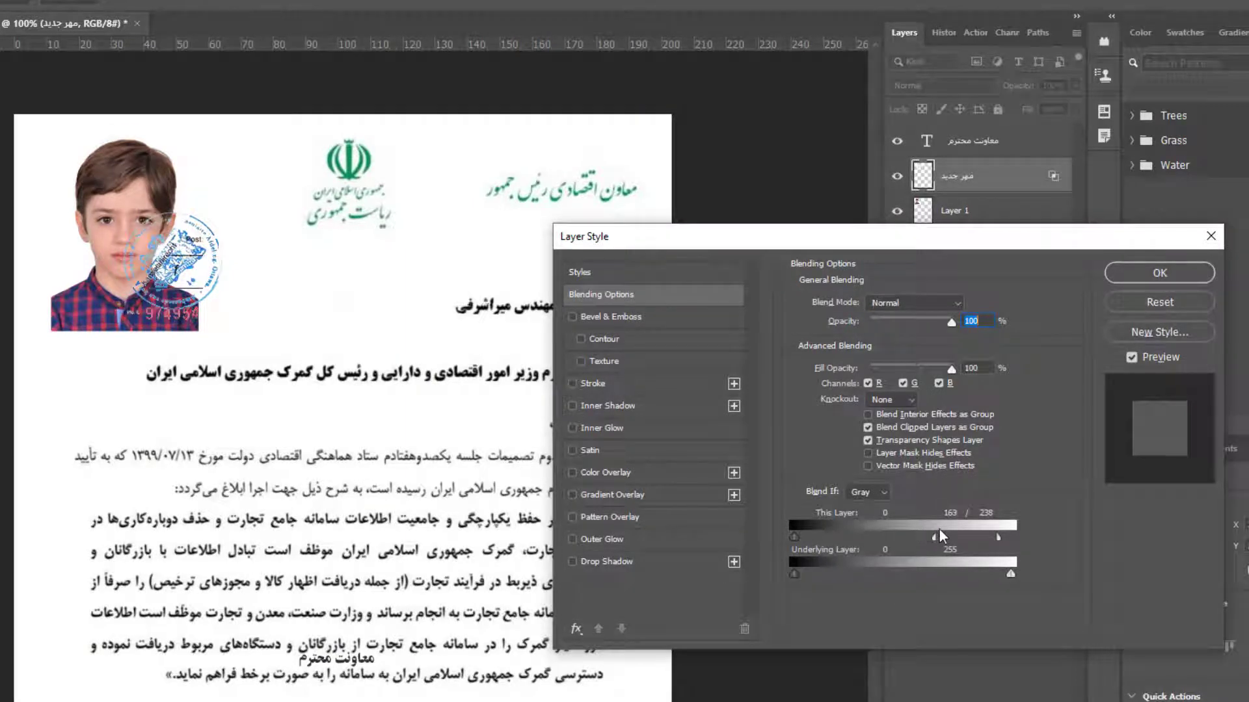
pyautogui.click(1170, 280)
# Enlarge the stamp to about 121% and position it overlapping the portrait's lower-right corner, at about X 26 mm, Y 26 mm.
pyautogui.hotkey('ctrl', 't')
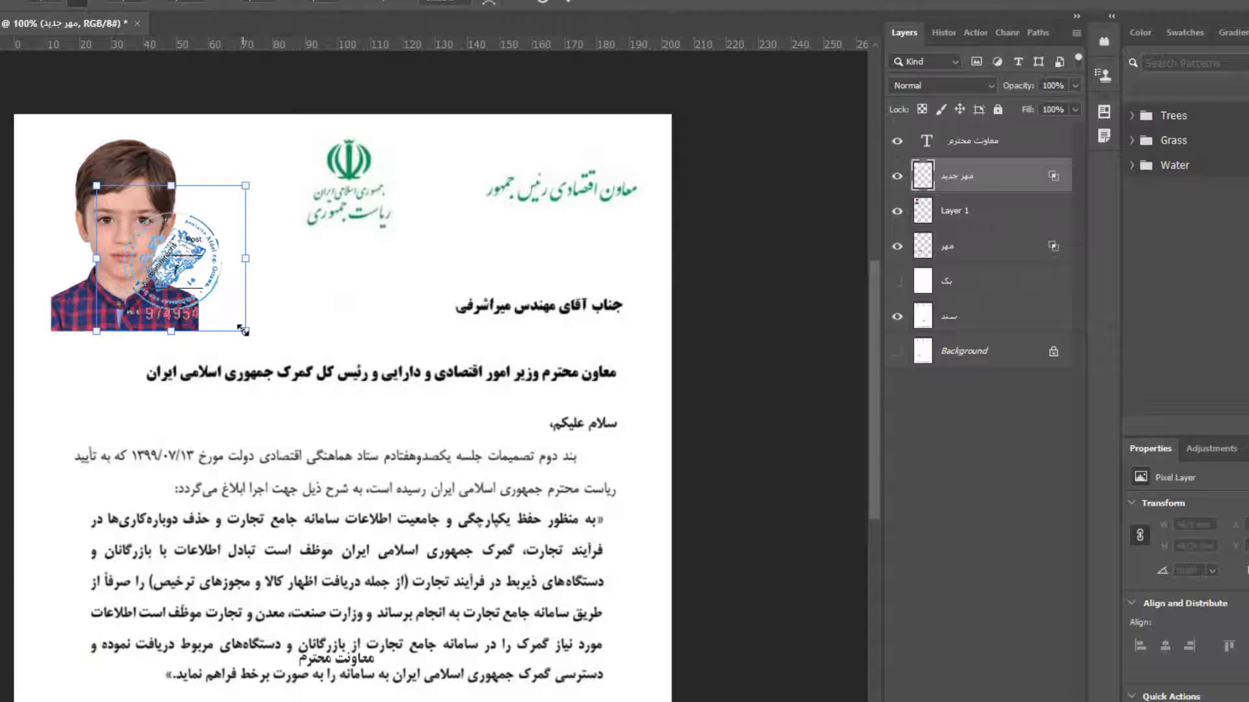
pyautogui.moveTo(244, 330); pyautogui.dragTo(274, 360)
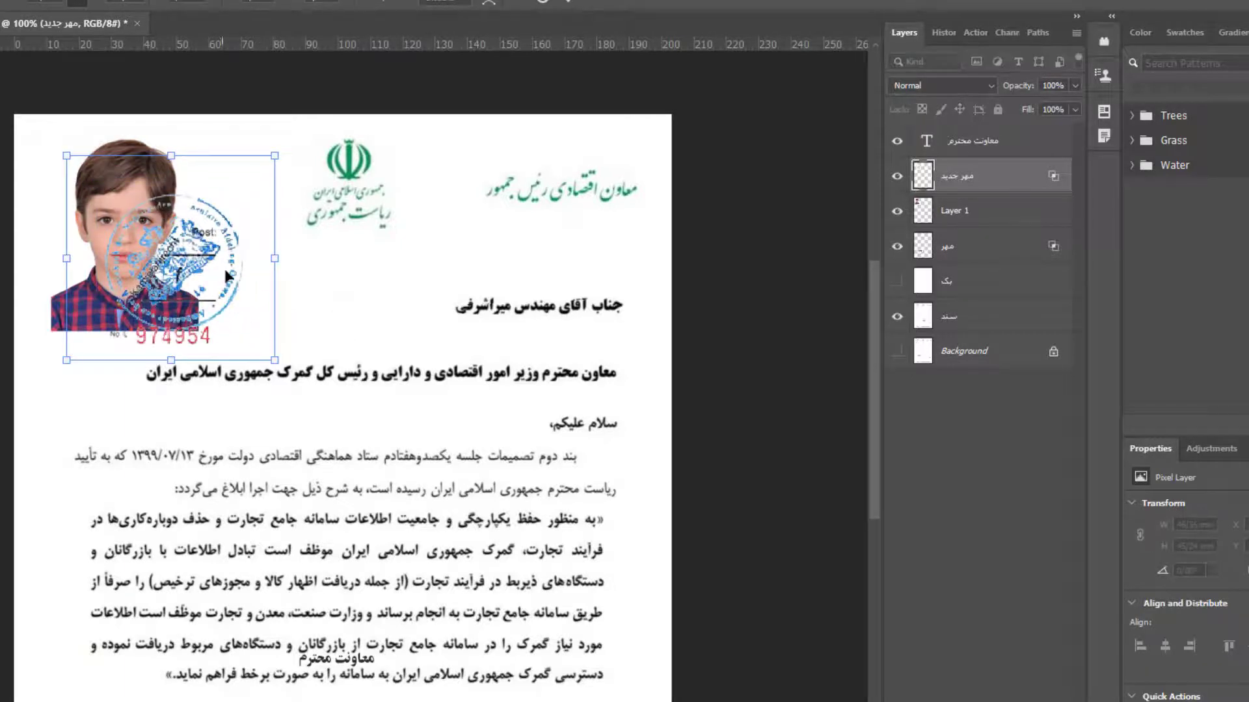
pyautogui.moveTo(227, 277); pyautogui.dragTo(249, 289)
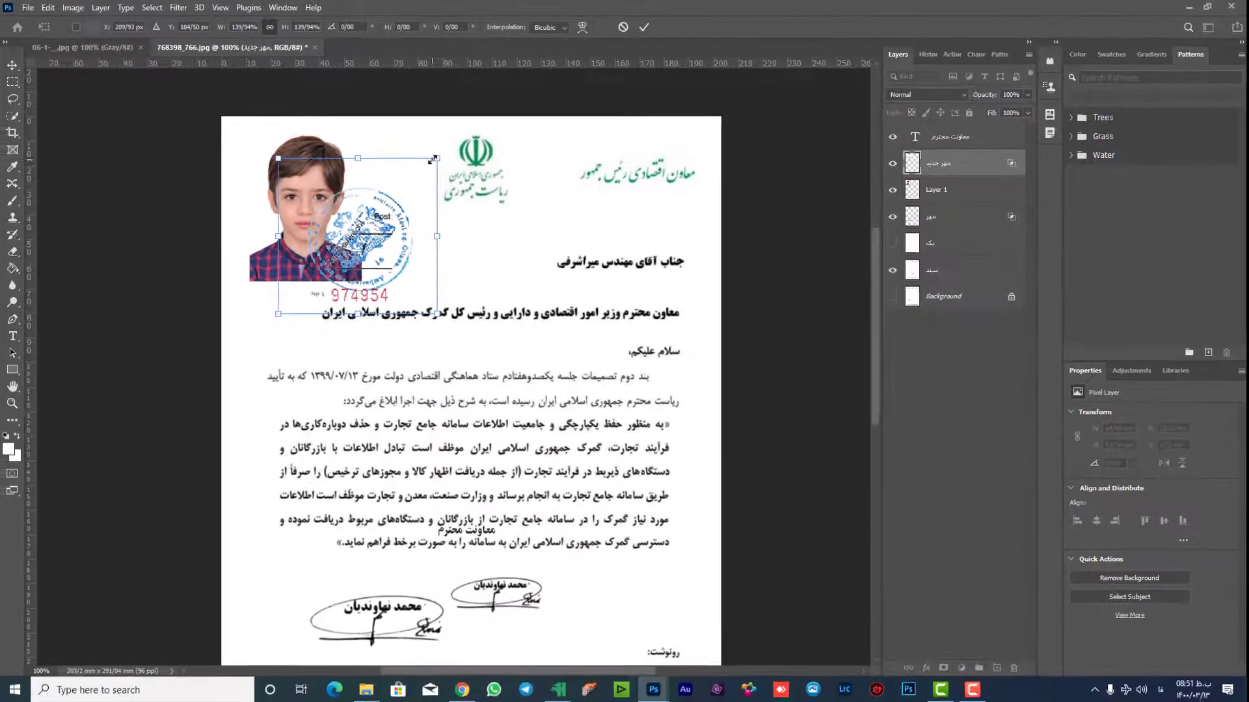
pyautogui.moveTo(432, 160); pyautogui.dragTo(421, 170)
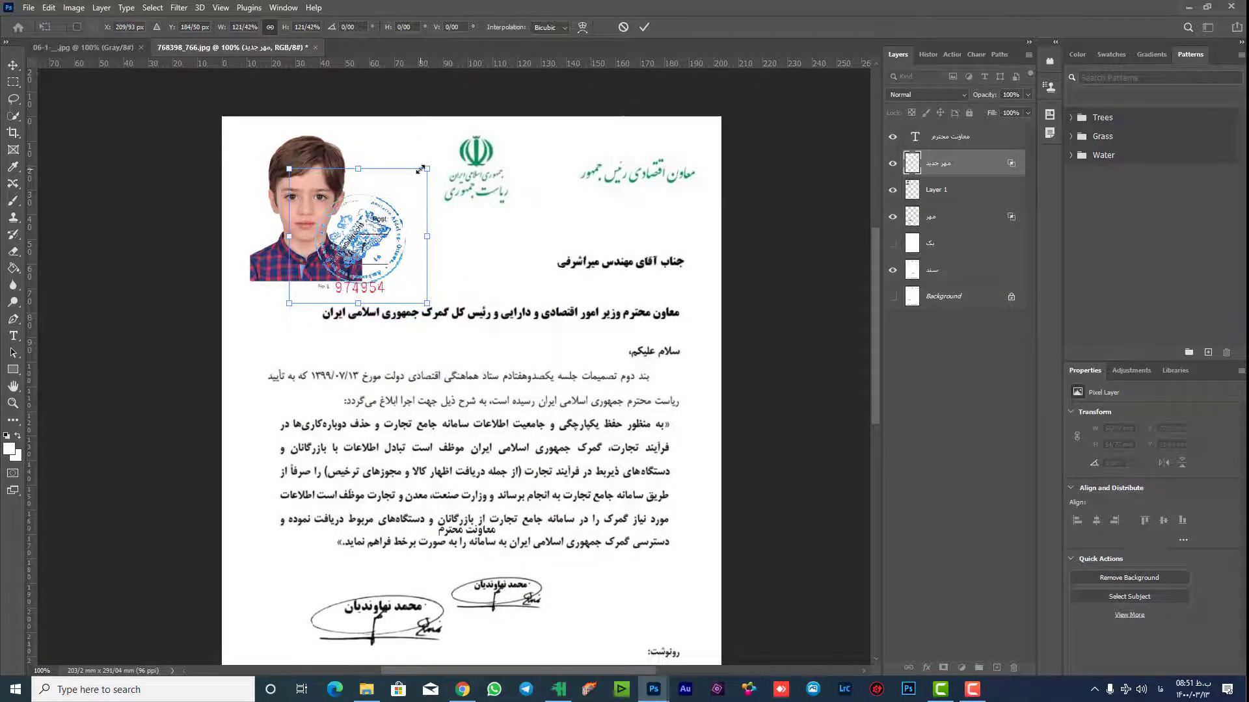
pyautogui.moveTo(390, 225); pyautogui.dragTo(385, 238)
pyautogui.press('Return')
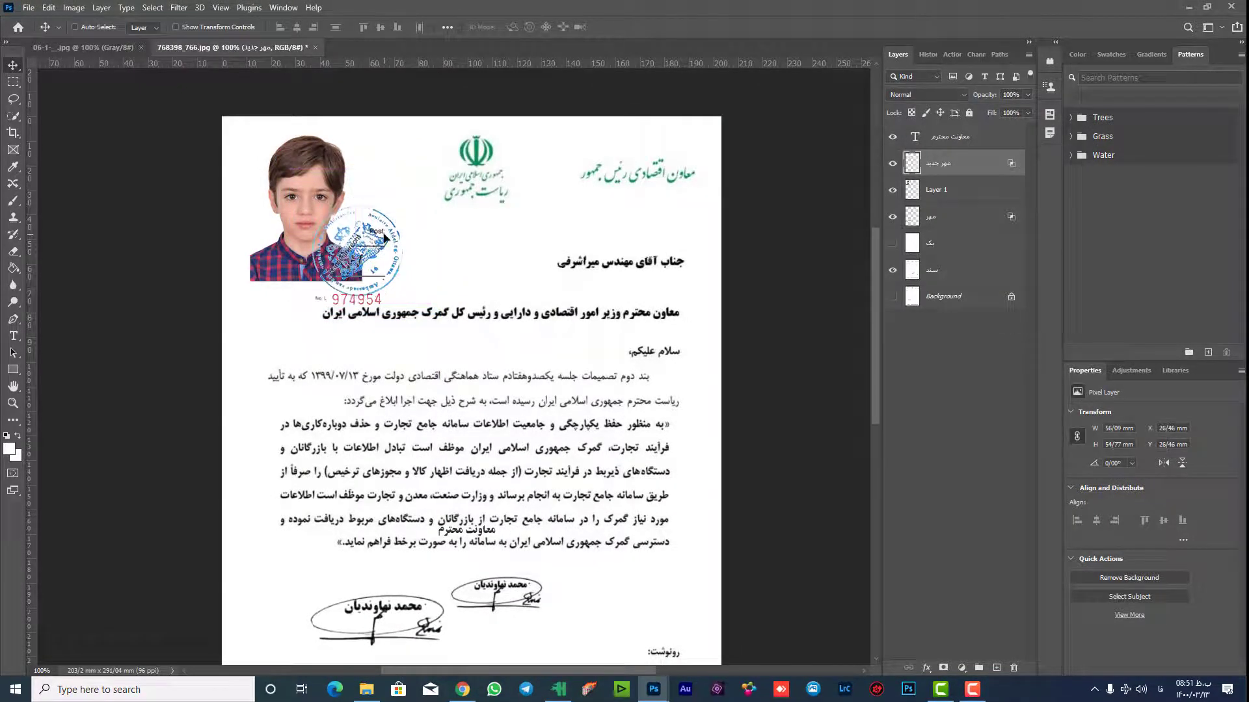
pyautogui.hotkey('ctrl', '+')
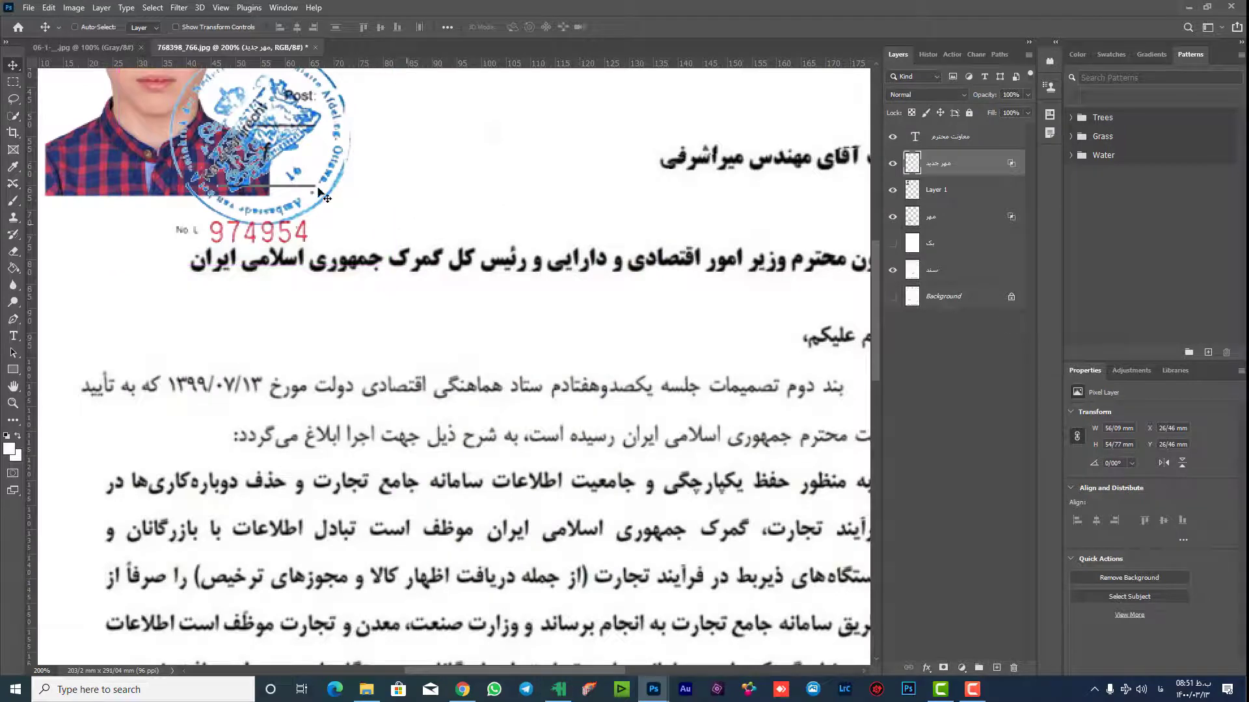
pyautogui.moveTo(388, 234); pyautogui.dragTo(419, 311)
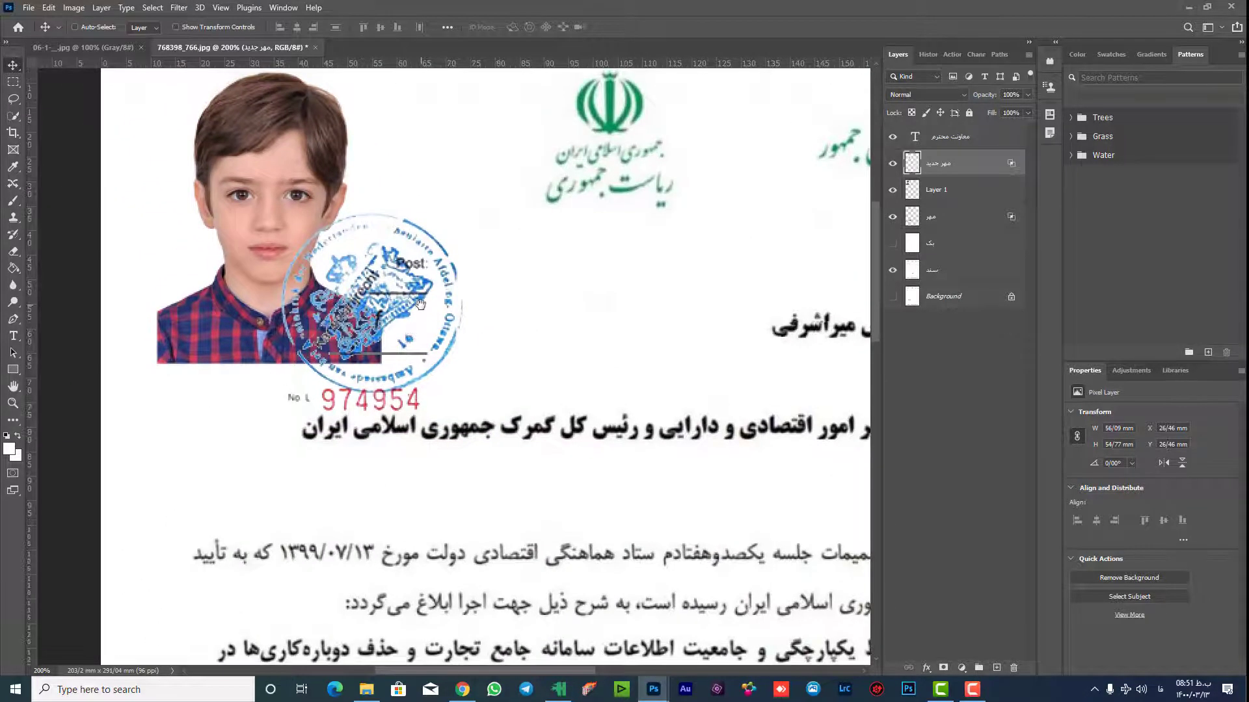
pyautogui.hotkey('ctrl', '-')
pyautogui.hotkey('ctrl', '-')
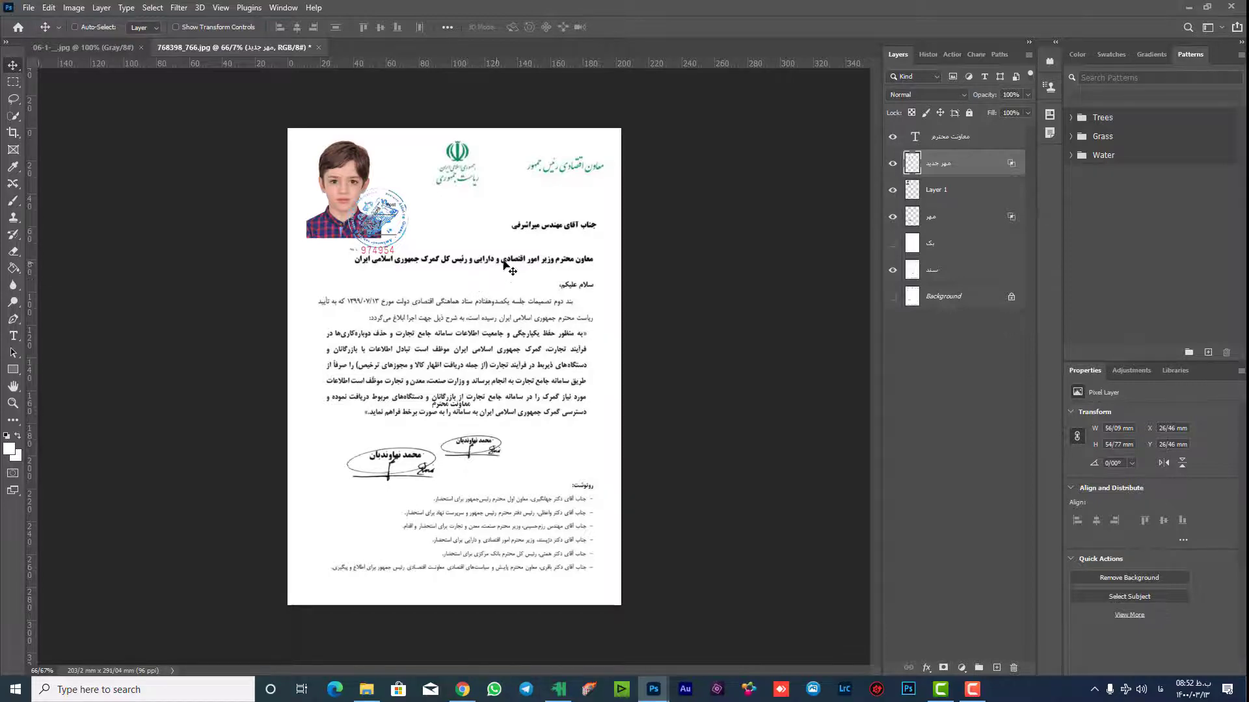
# Add a text layer below the stamp, above the letter's first body paragraph, reading "Name :" followed by a sample first name.
pyautogui.hotkey('ctrl', '+')
pyautogui.hotkey('ctrl', '+')
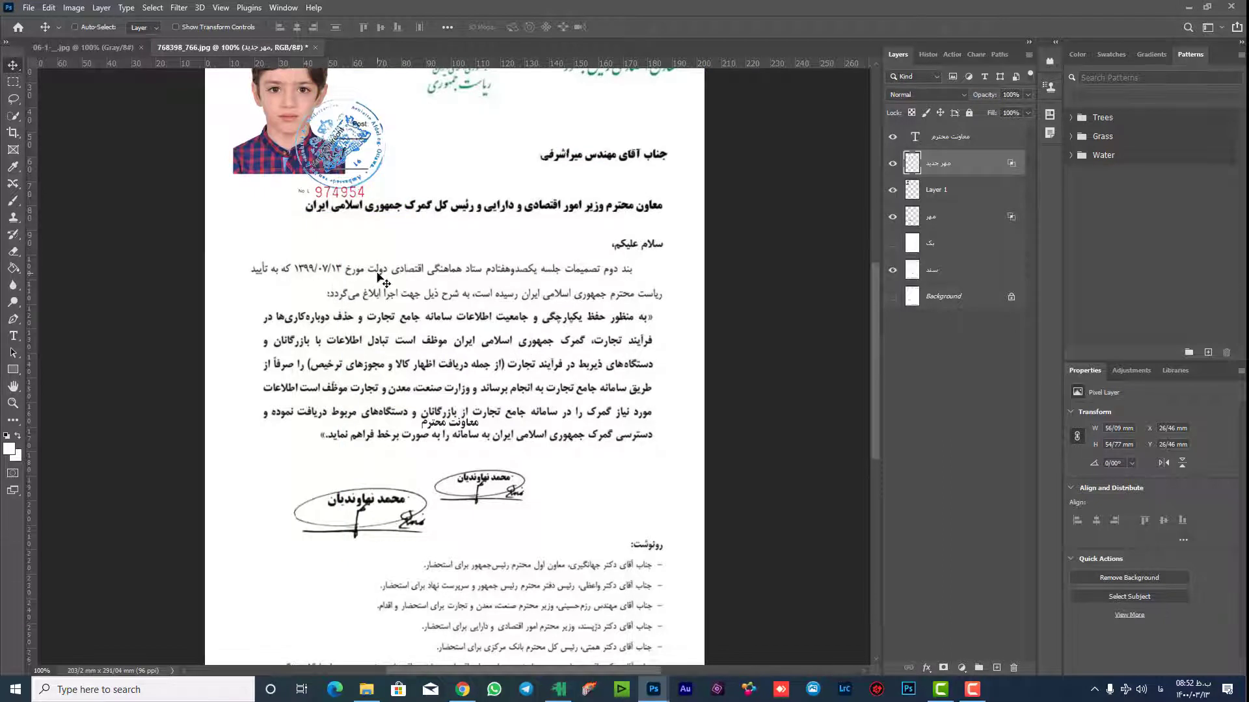
pyautogui.click(965, 138)
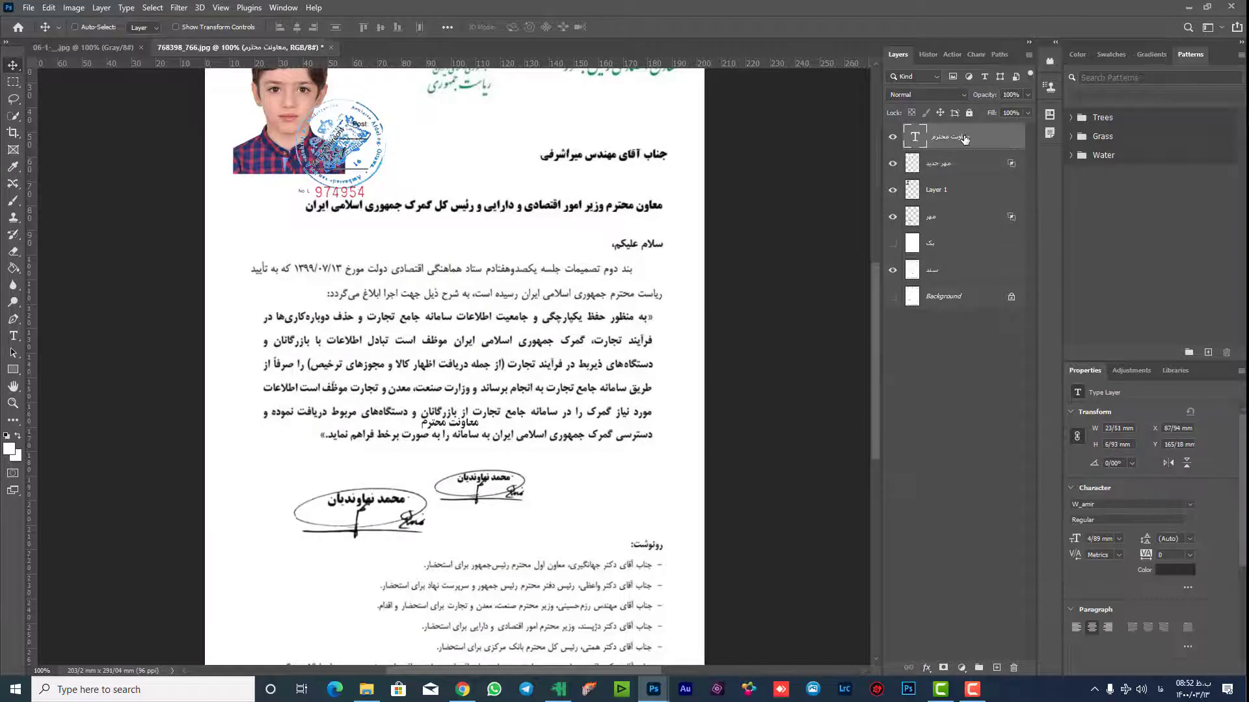
pyautogui.click(13, 336)
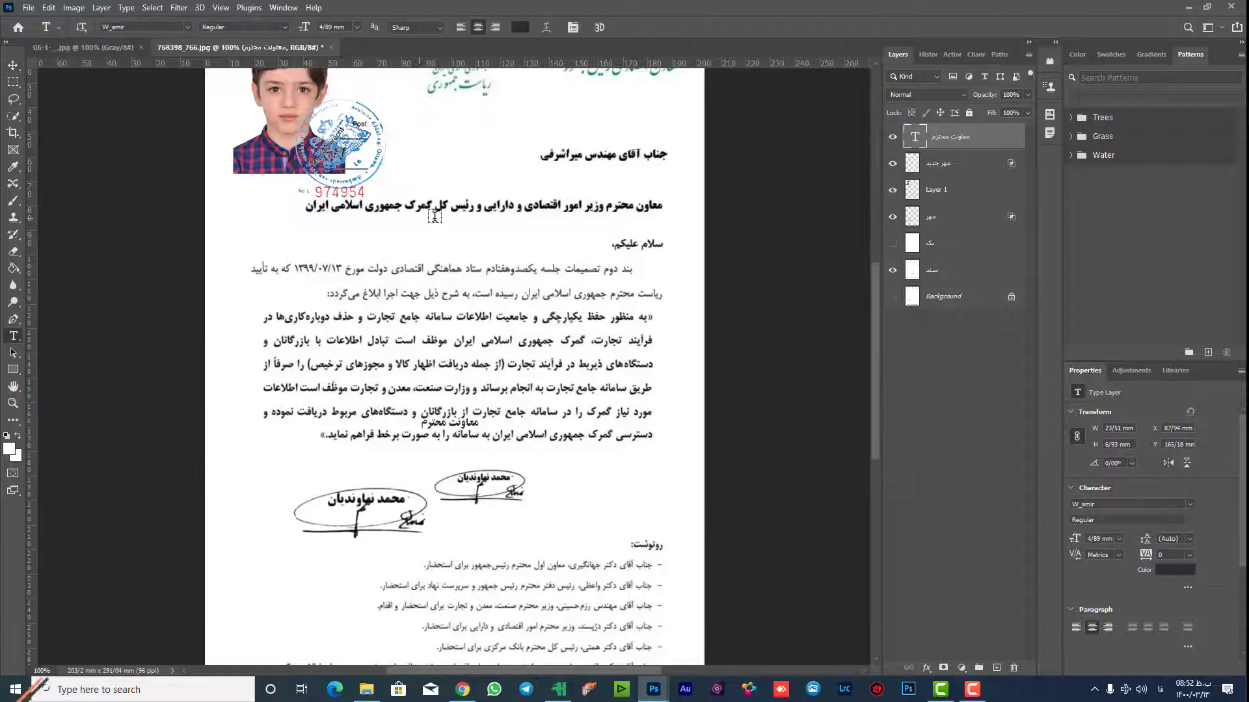
pyautogui.click(398, 246)
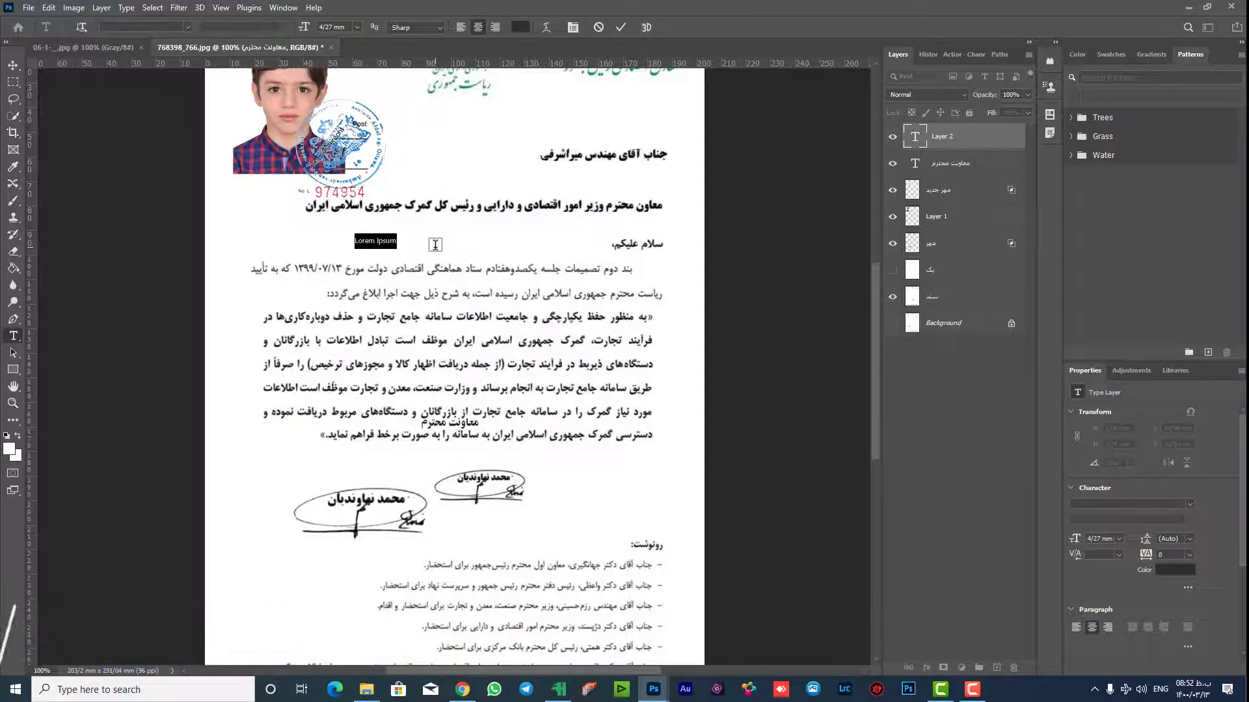
pyautogui.write('ط')
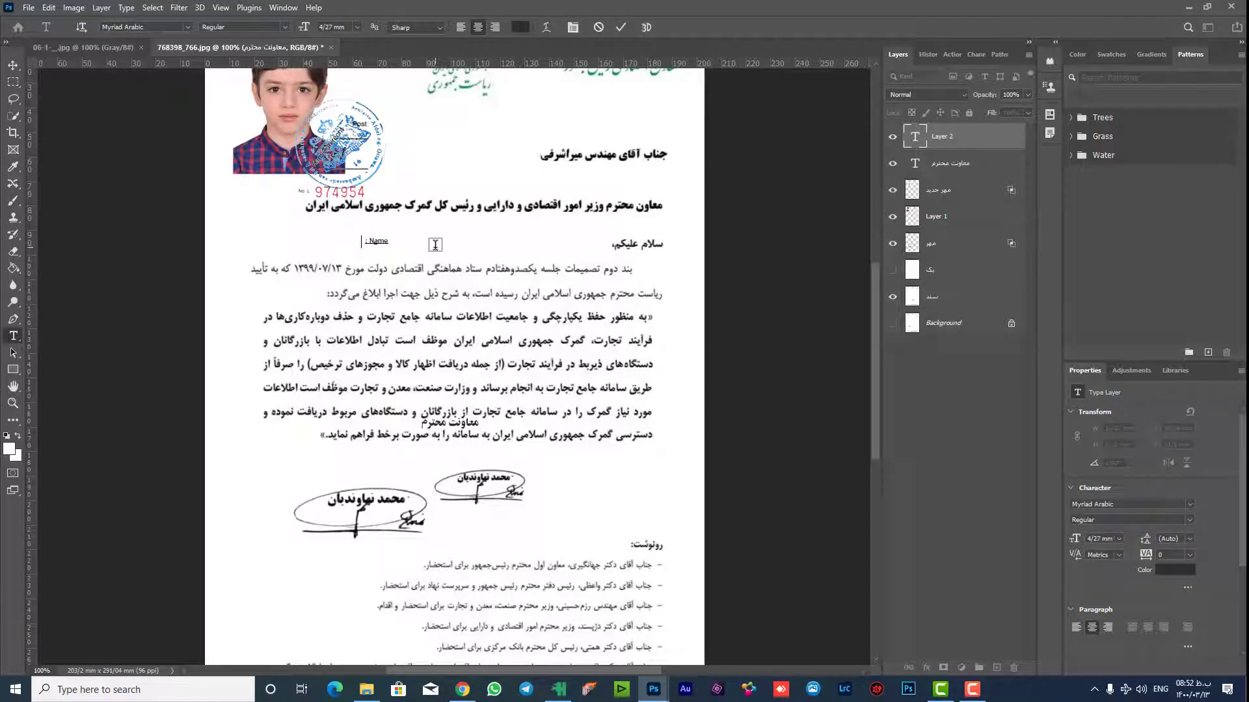
pyautogui.write('ali')
pyautogui.click(89, 128)
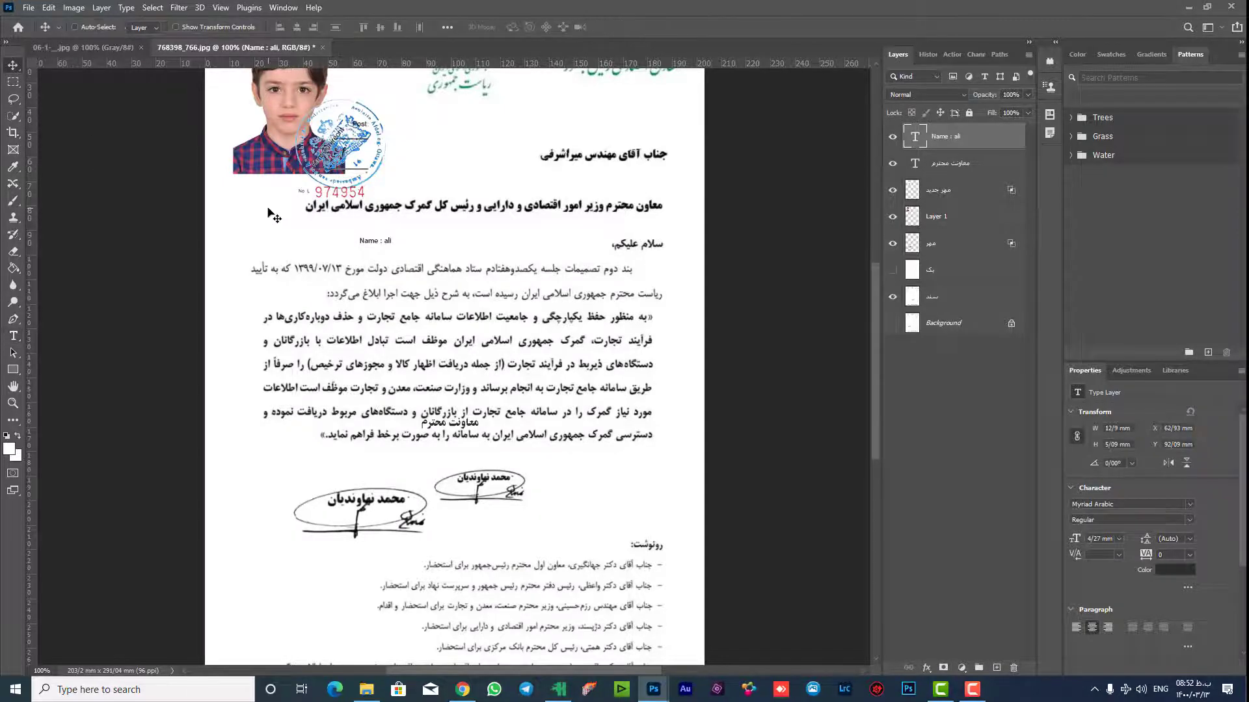
# Enlarge the name text to about 56 × 22 mm and place it below the portrait, at about X 14 mm, Y 84 mm.
pyautogui.hotkey('ctrl', 't')
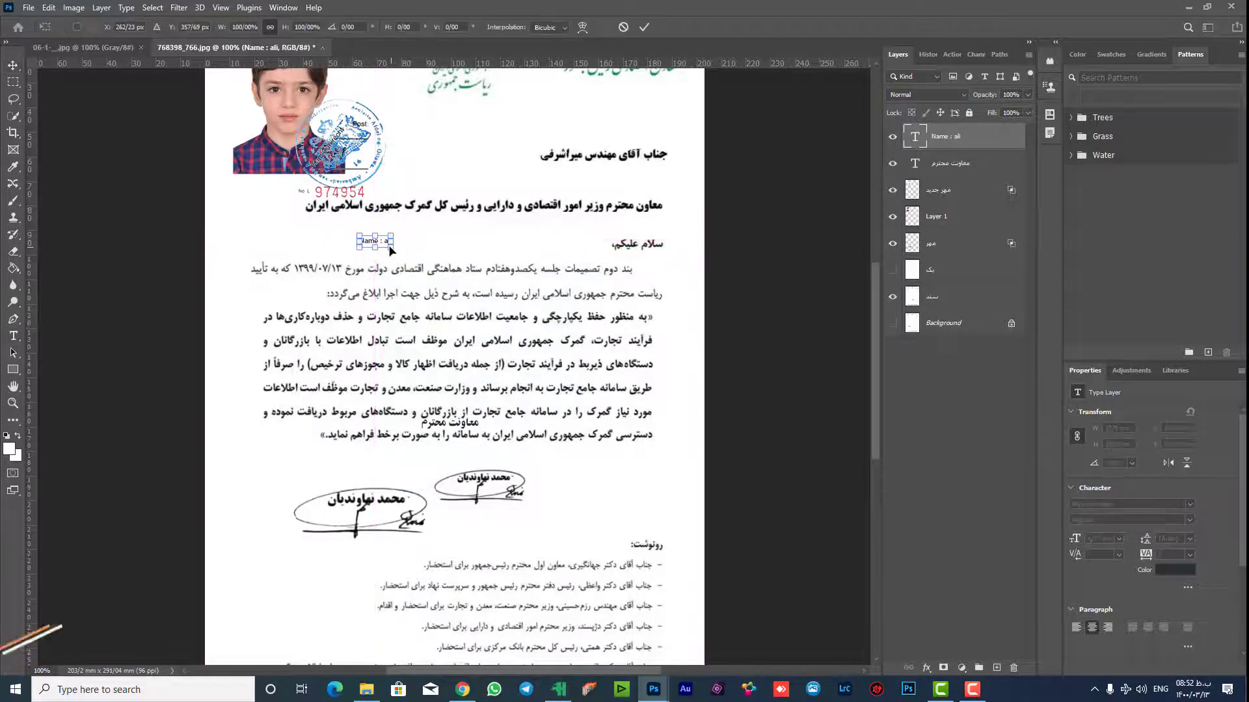
pyautogui.moveTo(390, 249)
pyautogui.mouseDown()
pyautogui.moveTo(416, 260)
pyautogui.moveTo(388, 242)
pyautogui.mouseUp()
pyautogui.press('Return')
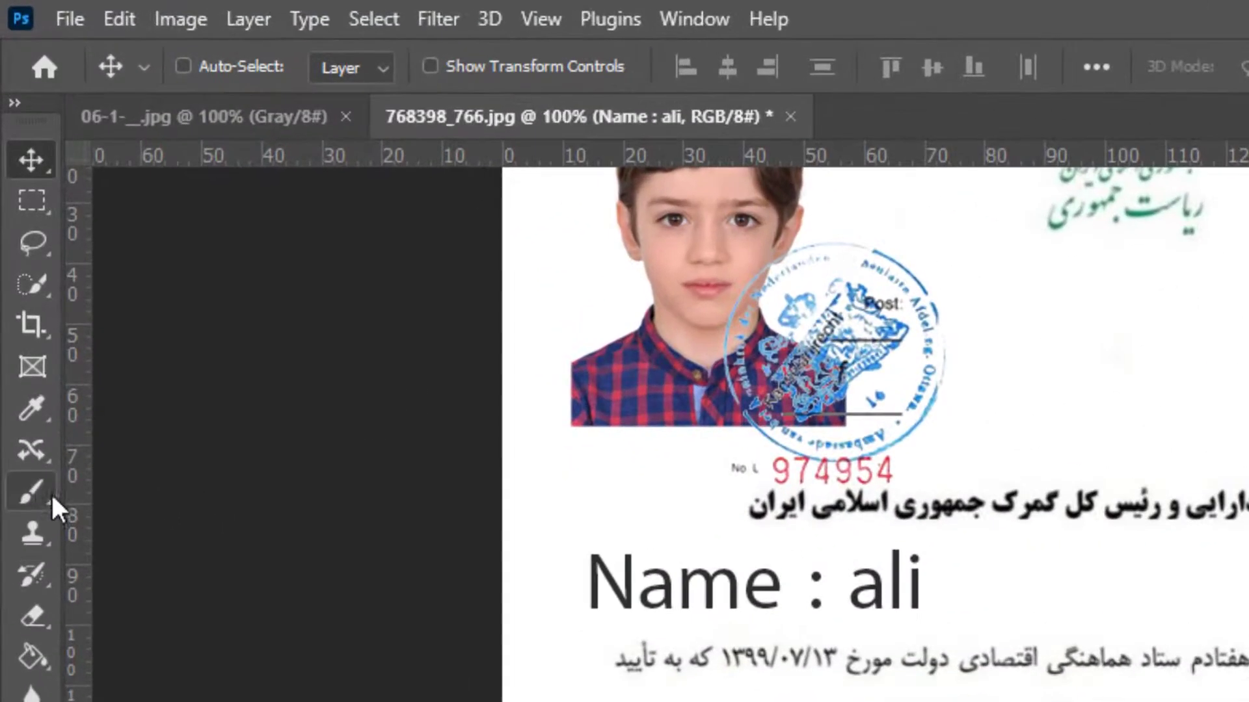
# Choose the Brush tool and add a new empty layer directly above the مهر جدید stamp layer.
pyautogui.click(36, 489)
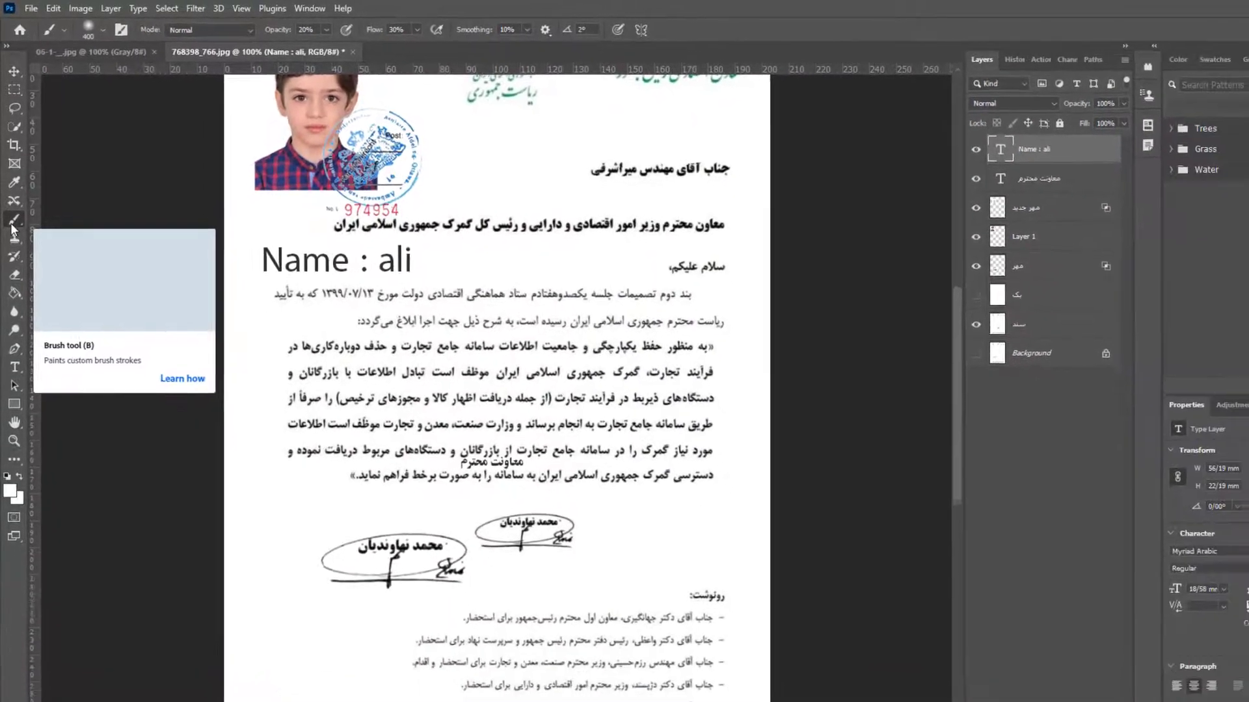
pyautogui.hotkey('ctrl', '+')
pyautogui.hotkey('ctrl', '+')
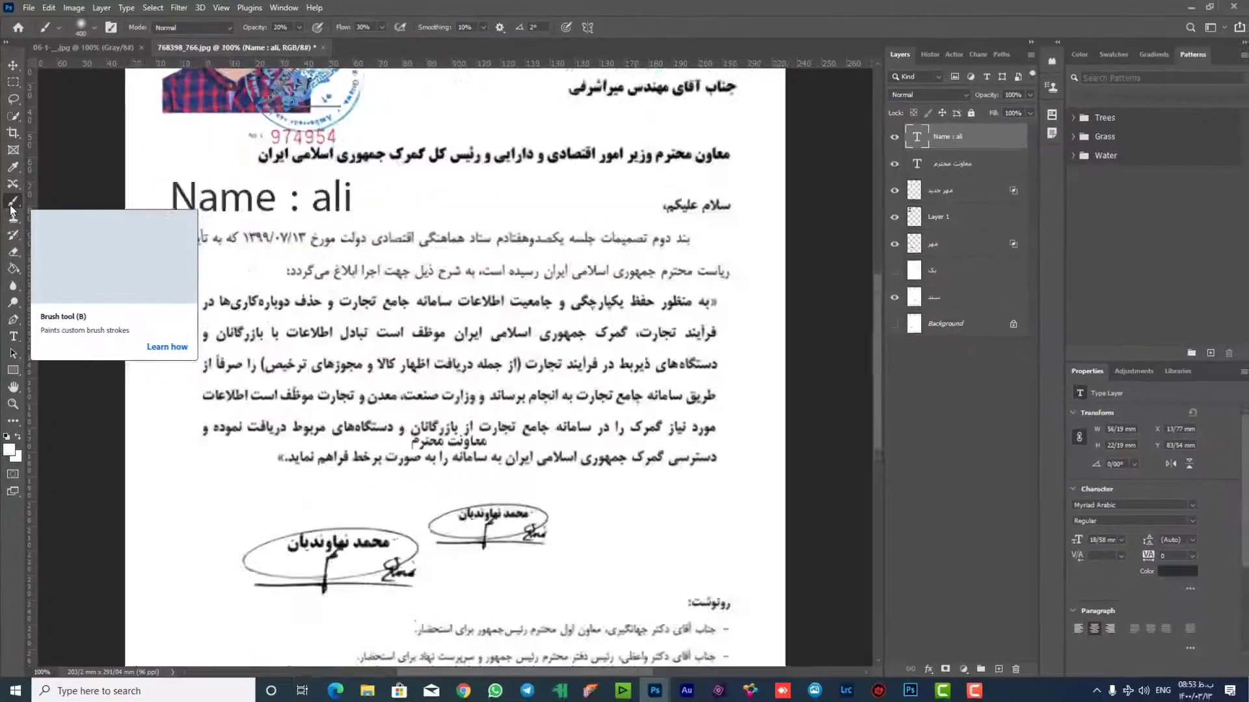
pyautogui.scroll(10, 455, 364)
pyautogui.hscroll(-5, 455, 364)
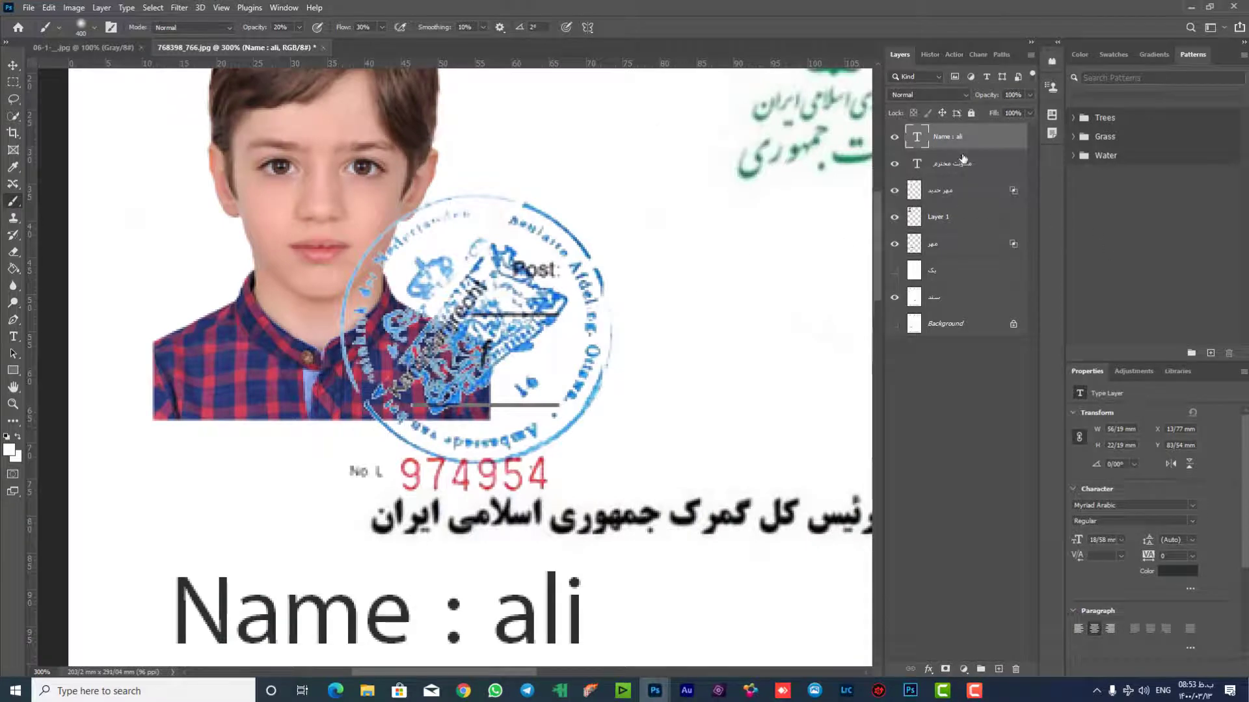
pyautogui.click(980, 202)
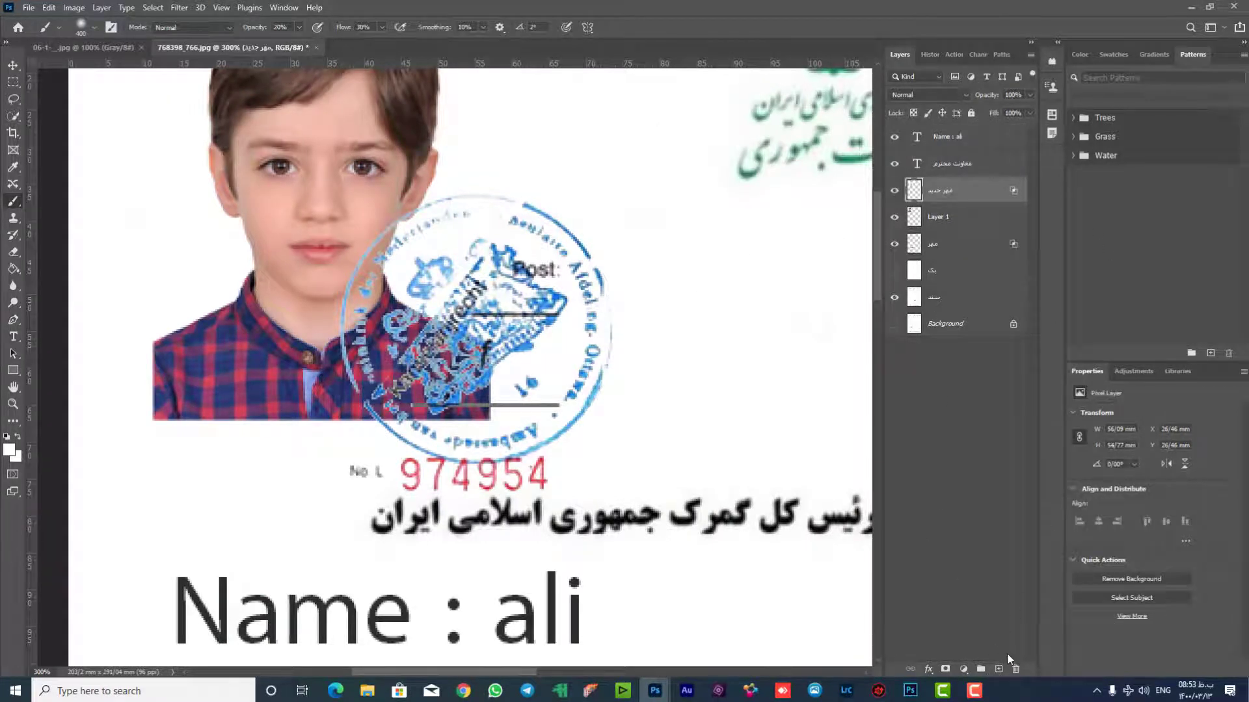
pyautogui.click(998, 670)
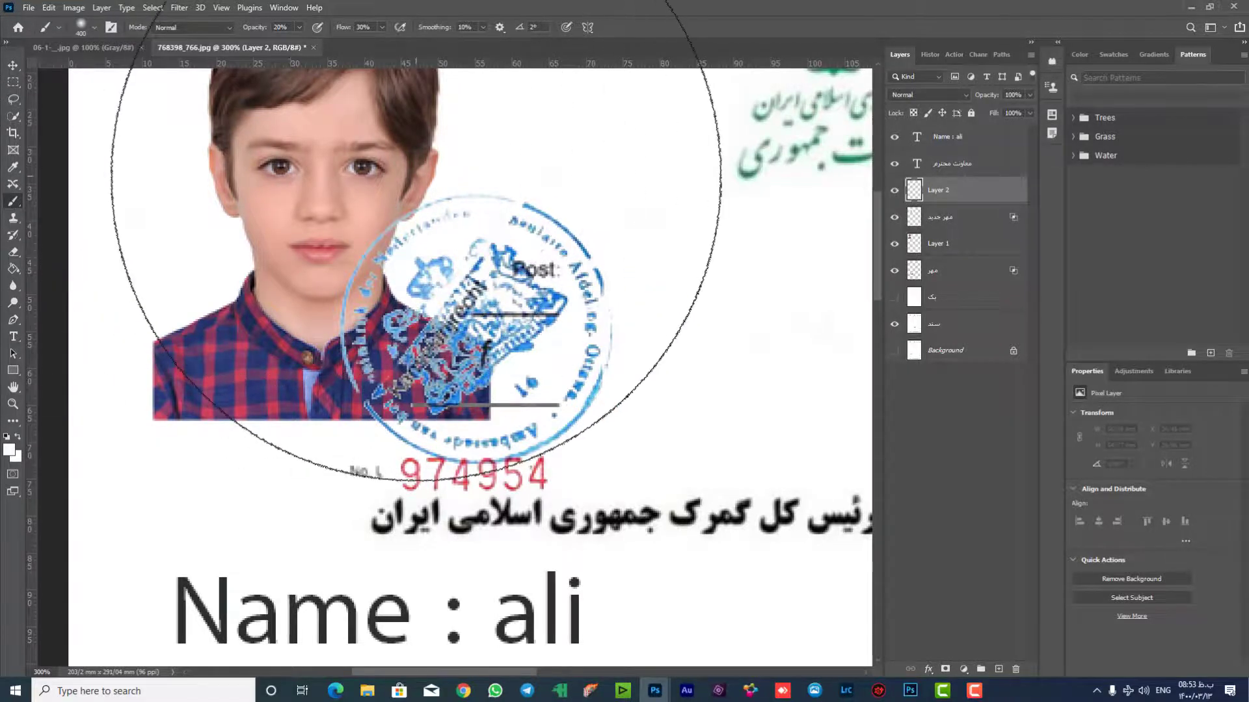
# Shrink the brush until its tip matches the thin outer ring of the round stamp.
pyautogui.press('[')
pyautogui.press('[')
pyautogui.press('[')
pyautogui.press('[')
pyautogui.press('[')
pyautogui.press('[')
pyautogui.press('[')
pyautogui.press('[')
pyautogui.press('[')
pyautogui.press('[')
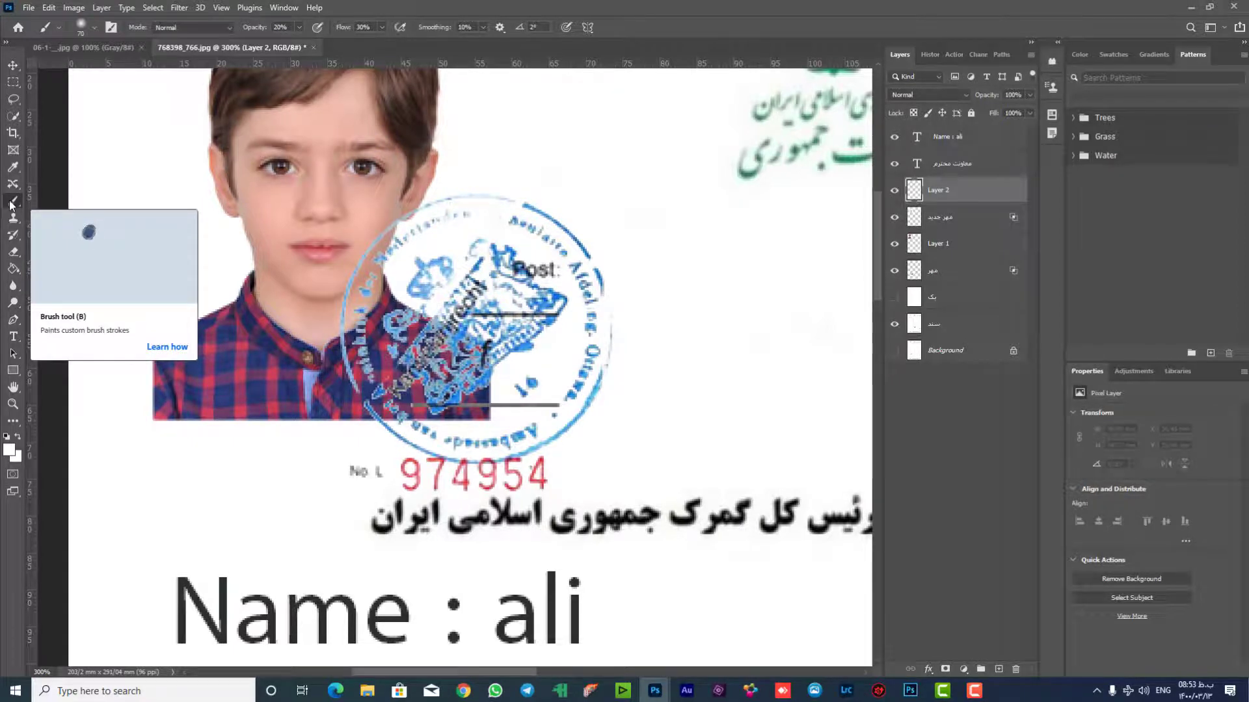
pyautogui.press('[')
pyautogui.press('[')
pyautogui.press('[')
pyautogui.press('[')
pyautogui.press('[')
pyautogui.press('[')
pyautogui.press('[')
pyautogui.press('[')
pyautogui.press('[')
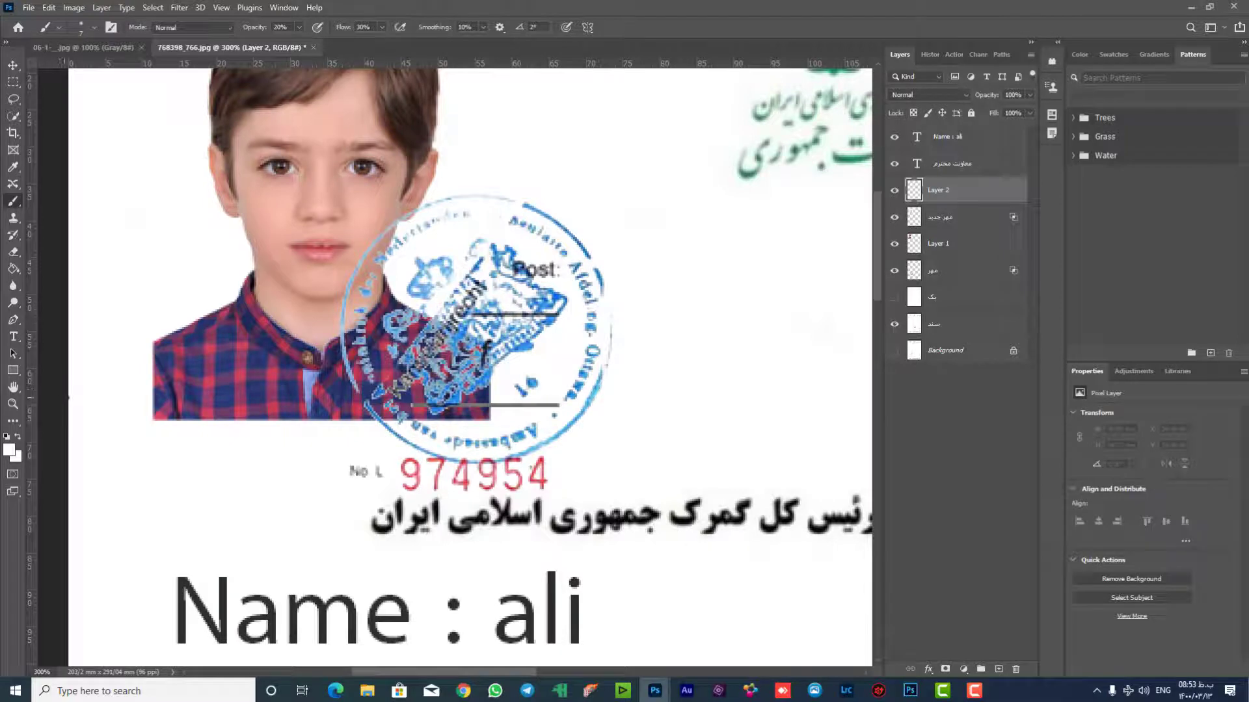
# Set the foreground colour to the stamp's blue, #0c6daf.
pyautogui.click(9, 448)
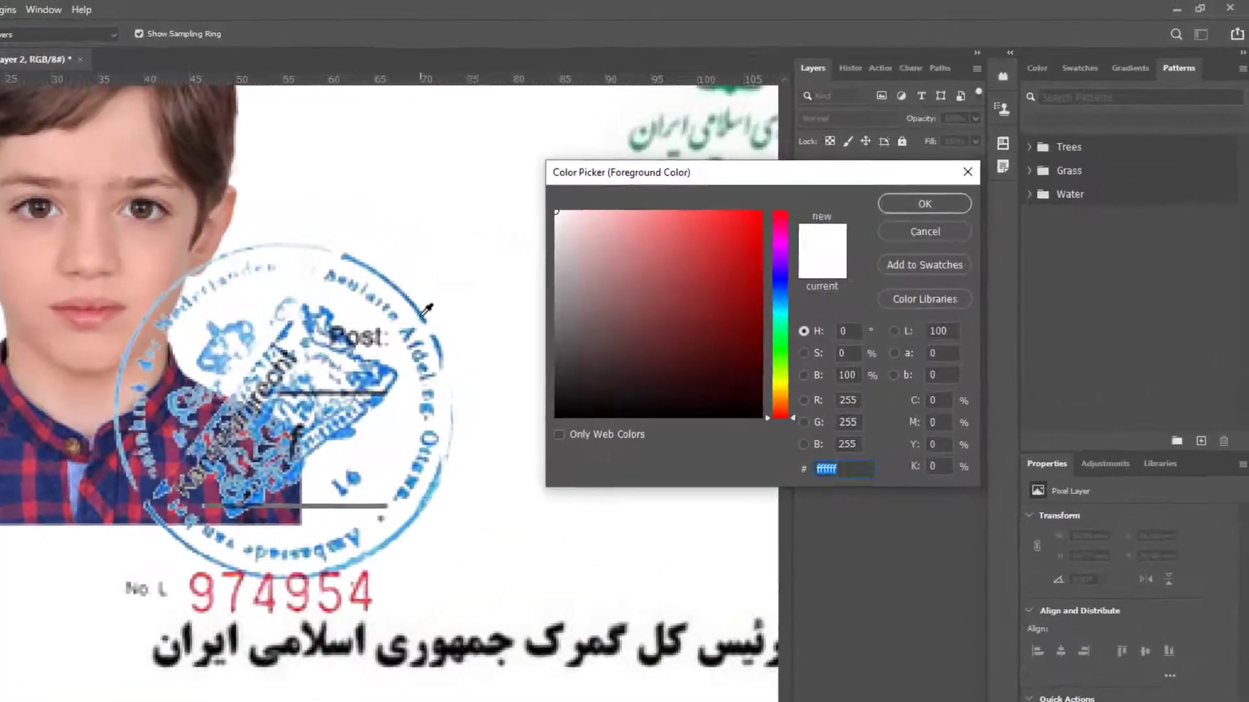
pyautogui.click(591, 248)
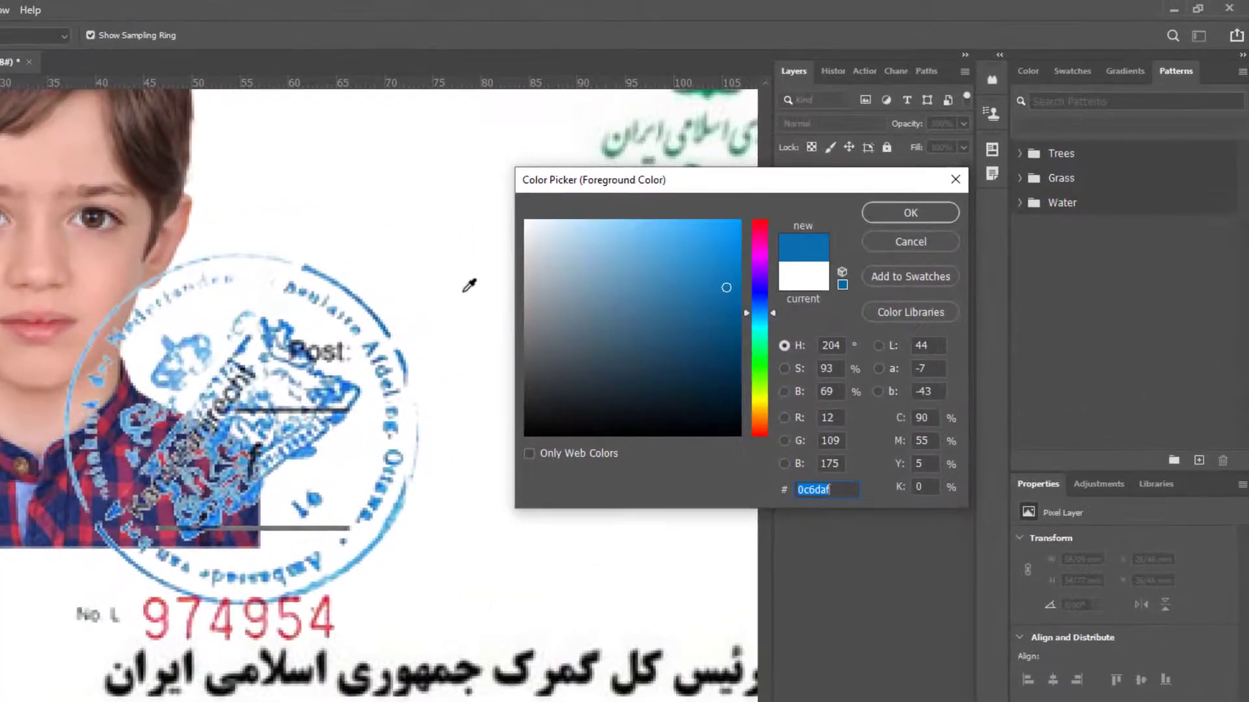
pyautogui.click(909, 209)
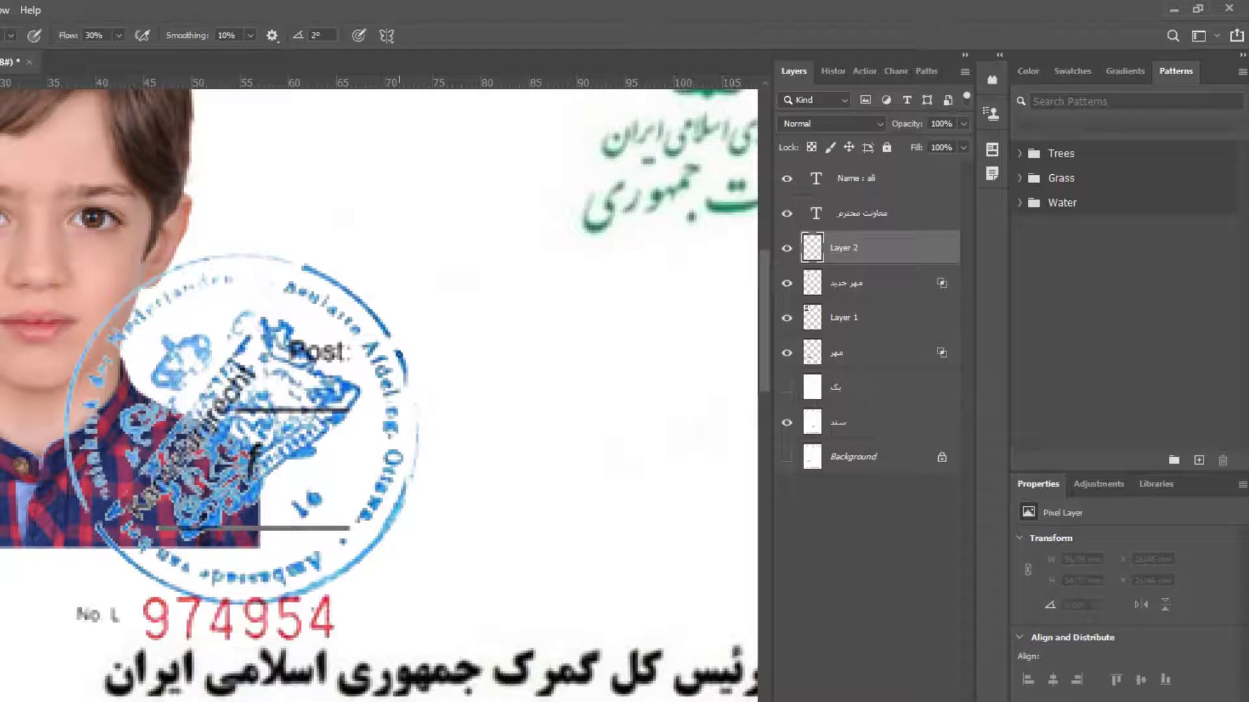
# Paint over the broken and faded parts of the stamp's outer ring on Layer 2, around its right and lower-left edges.
pyautogui.hotkey('ctrl', '+')
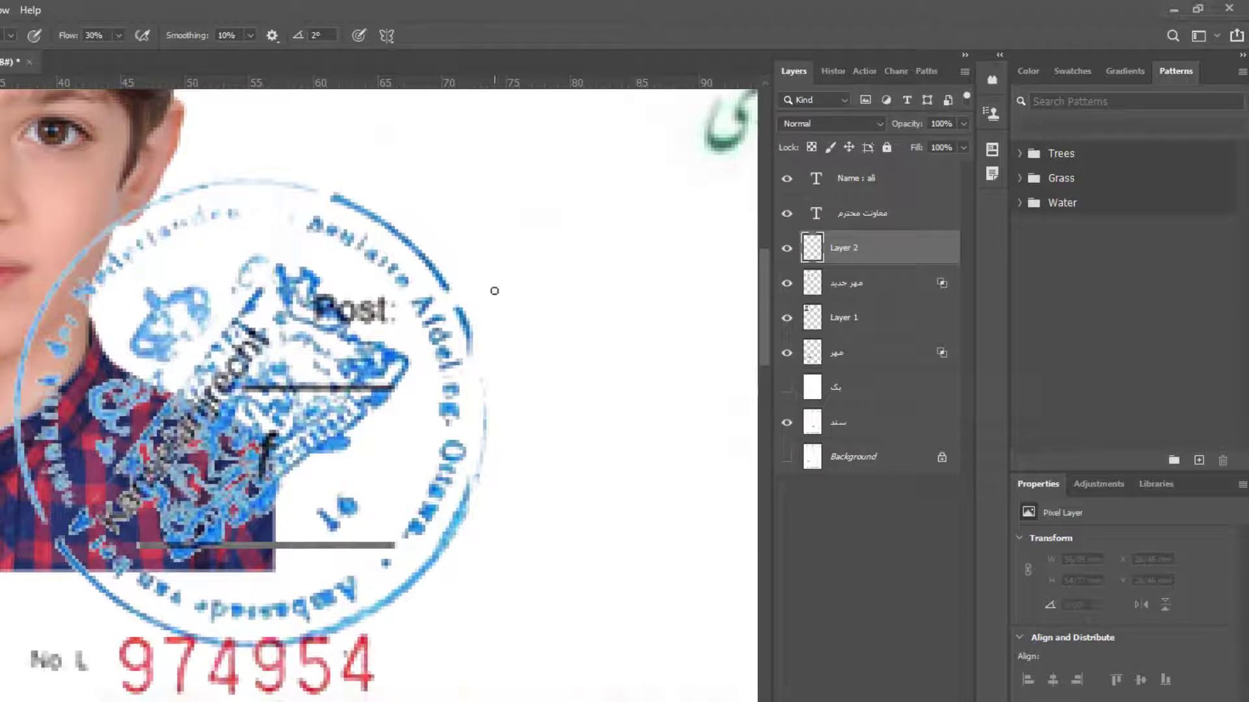
pyautogui.click(447, 296)
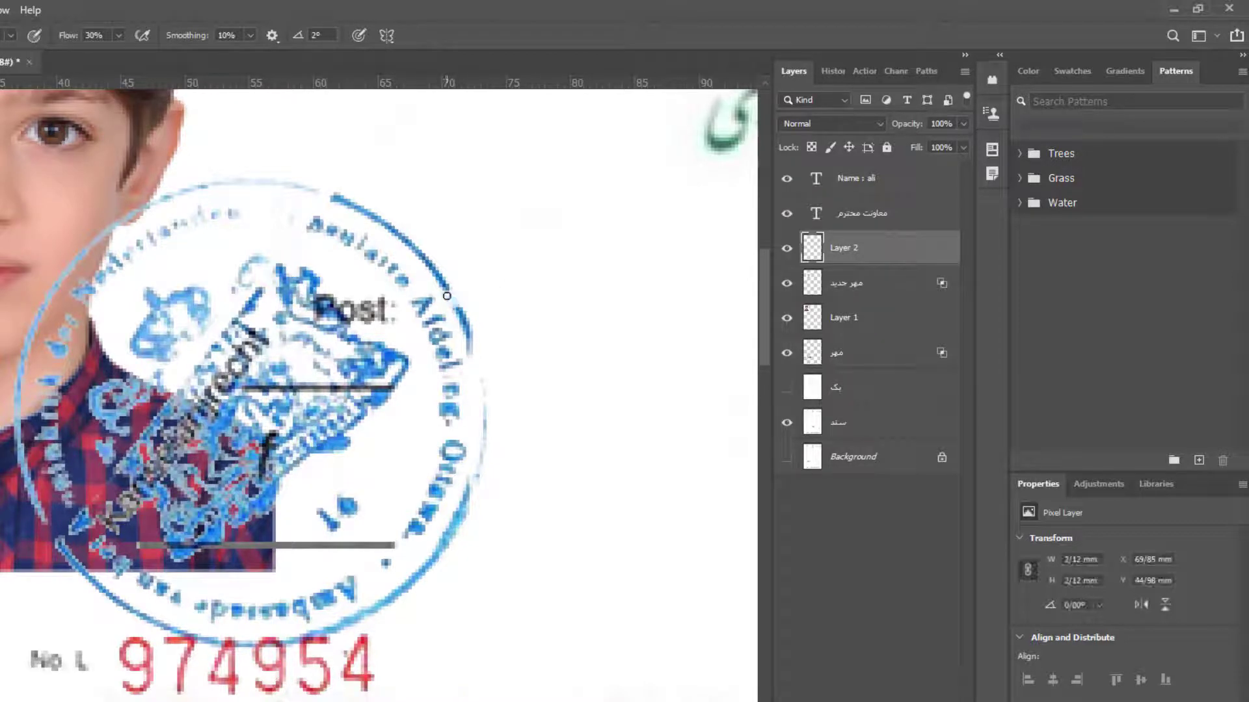
pyautogui.click(453, 297)
pyautogui.moveTo(458, 311)
pyautogui.mouseDown()
pyautogui.moveTo(450, 294)
pyautogui.moveTo(457, 301)
pyautogui.mouseUp()
pyautogui.moveTo(480, 399); pyautogui.dragTo(481, 430)
pyautogui.moveTo(469, 499); pyautogui.dragTo(369, 571)
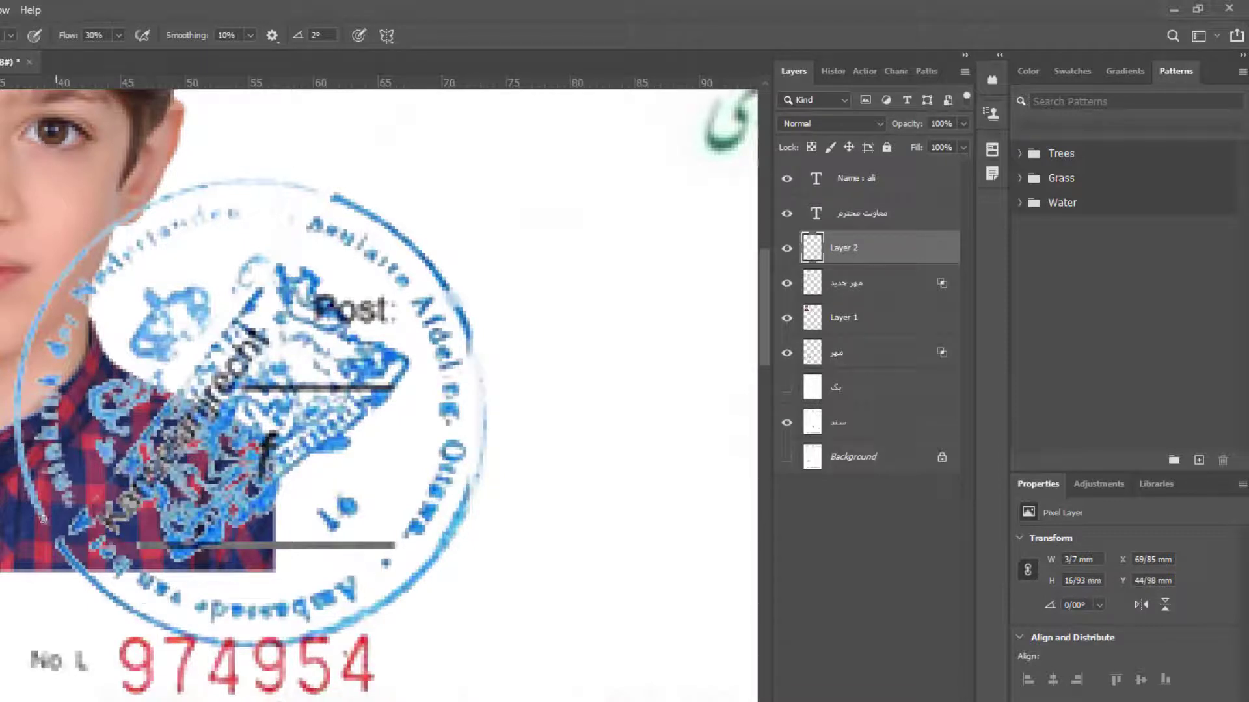
pyautogui.moveTo(62, 543); pyautogui.dragTo(151, 514)
pyautogui.hotkey('ctrl', '-')
pyautogui.hotkey('ctrl', '-')
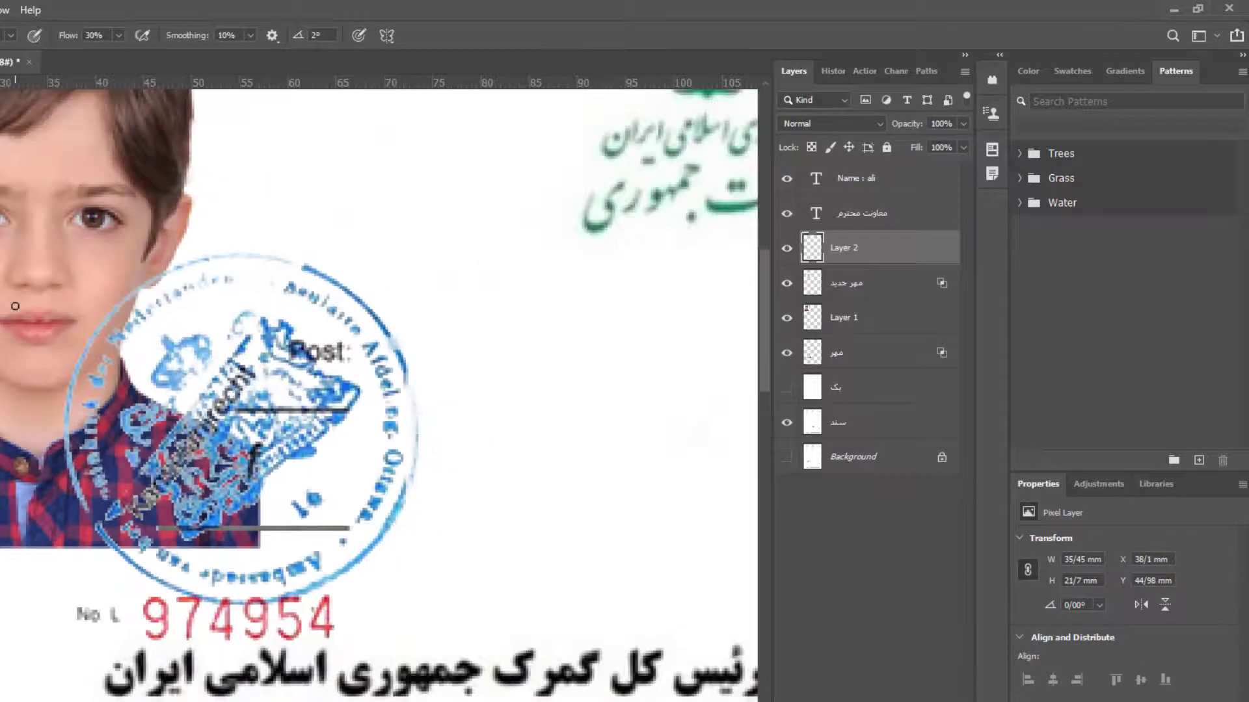
pyautogui.hotkey('ctrl', '+')
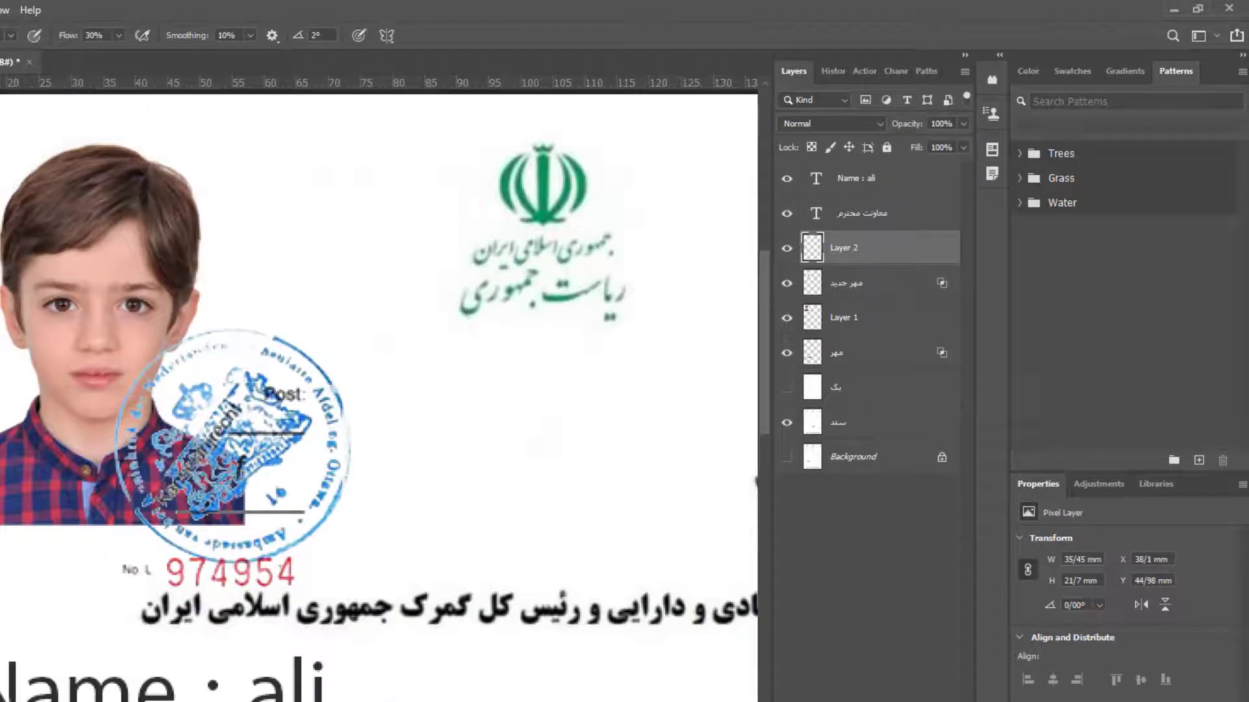
pyautogui.press('v')
pyautogui.hotkey('ctrl', '-')
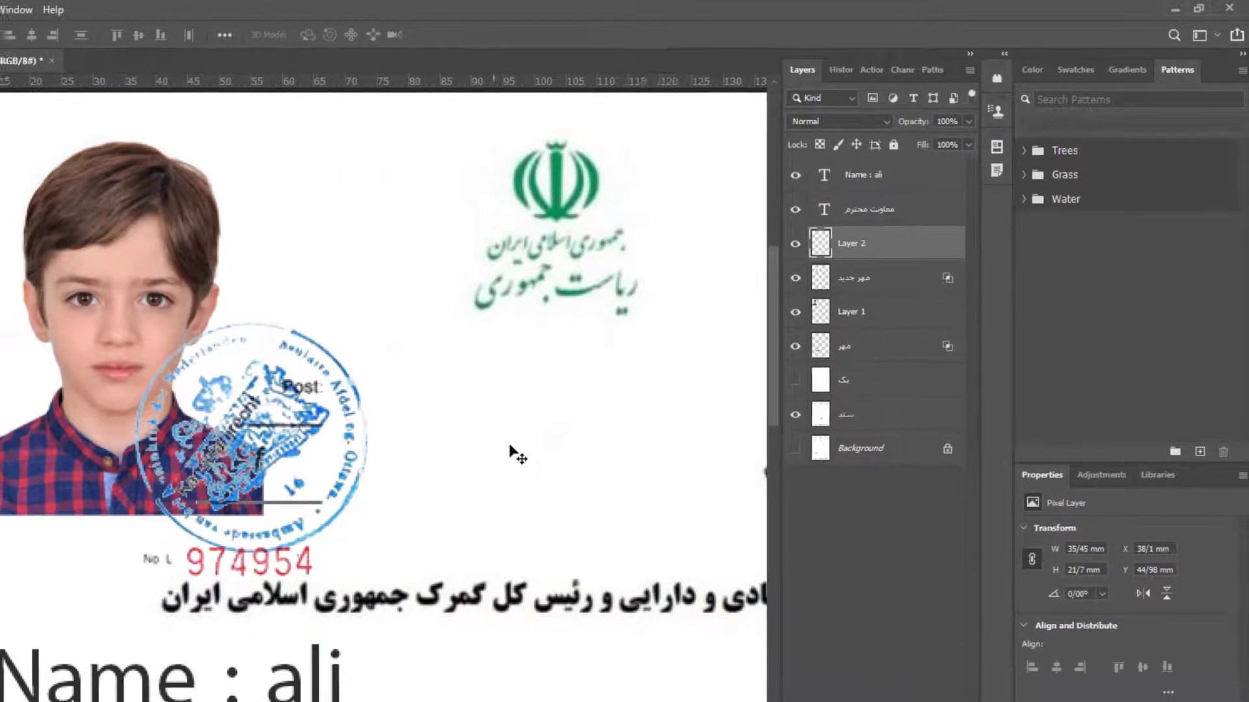
# Activate the Clone Stamp tool on the سند layer and try larger and smaller brush sizes.
pyautogui.hotkey('ctrl', '+')
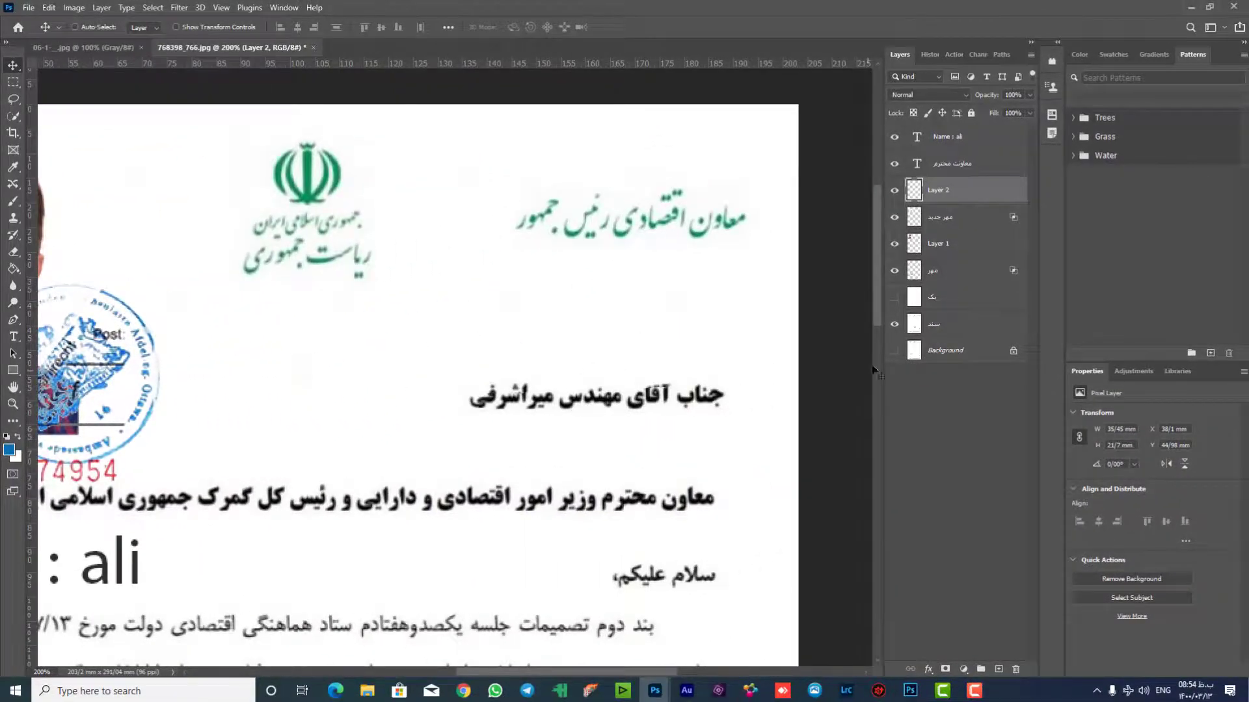
pyautogui.click(966, 323)
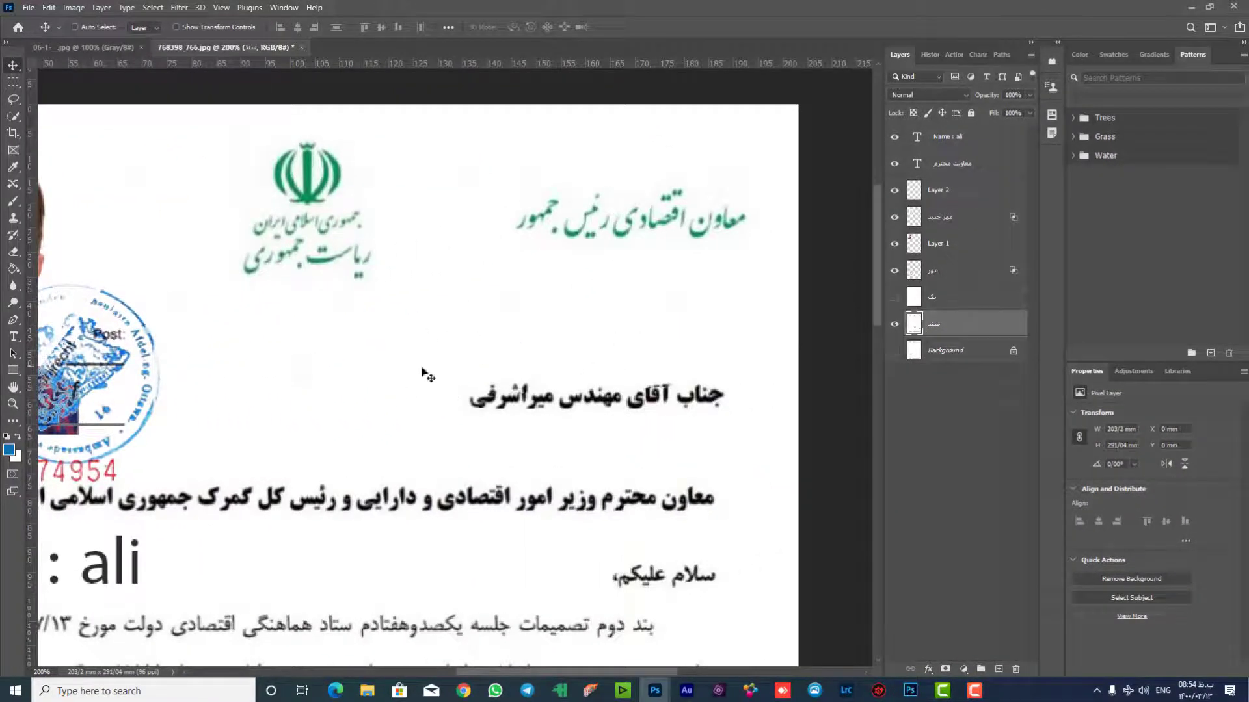
pyautogui.click(14, 218)
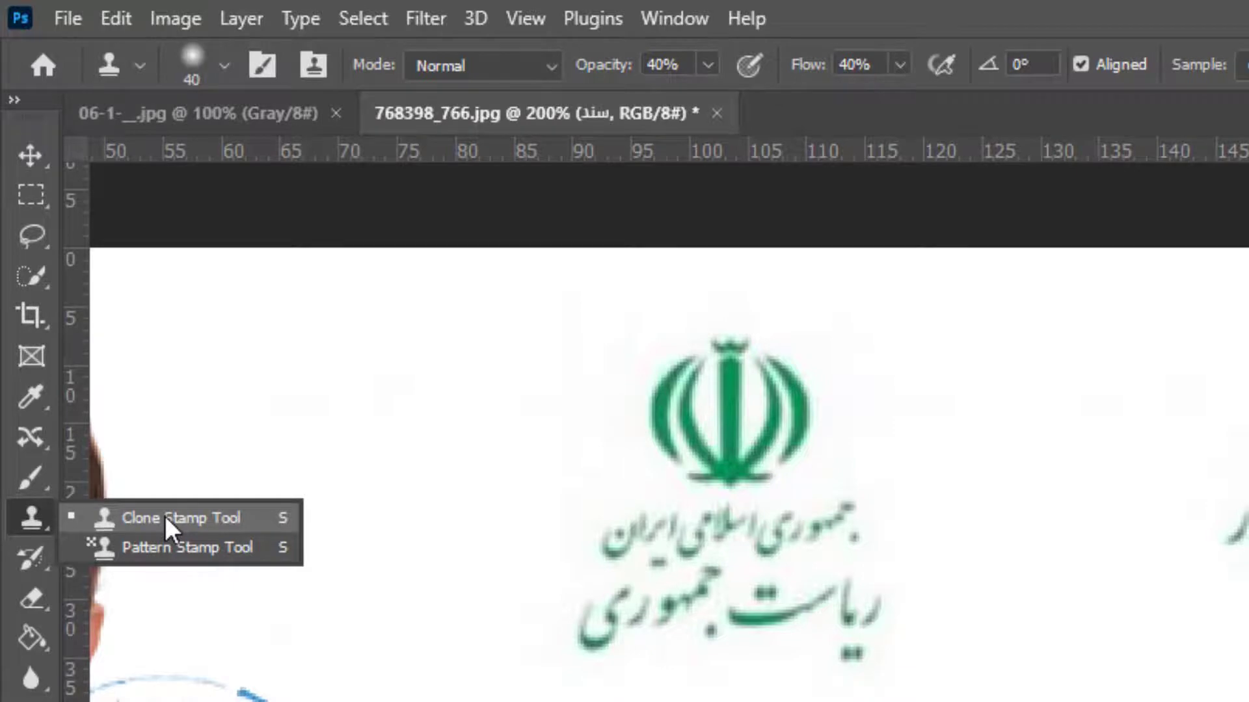
pyautogui.click(165, 517)
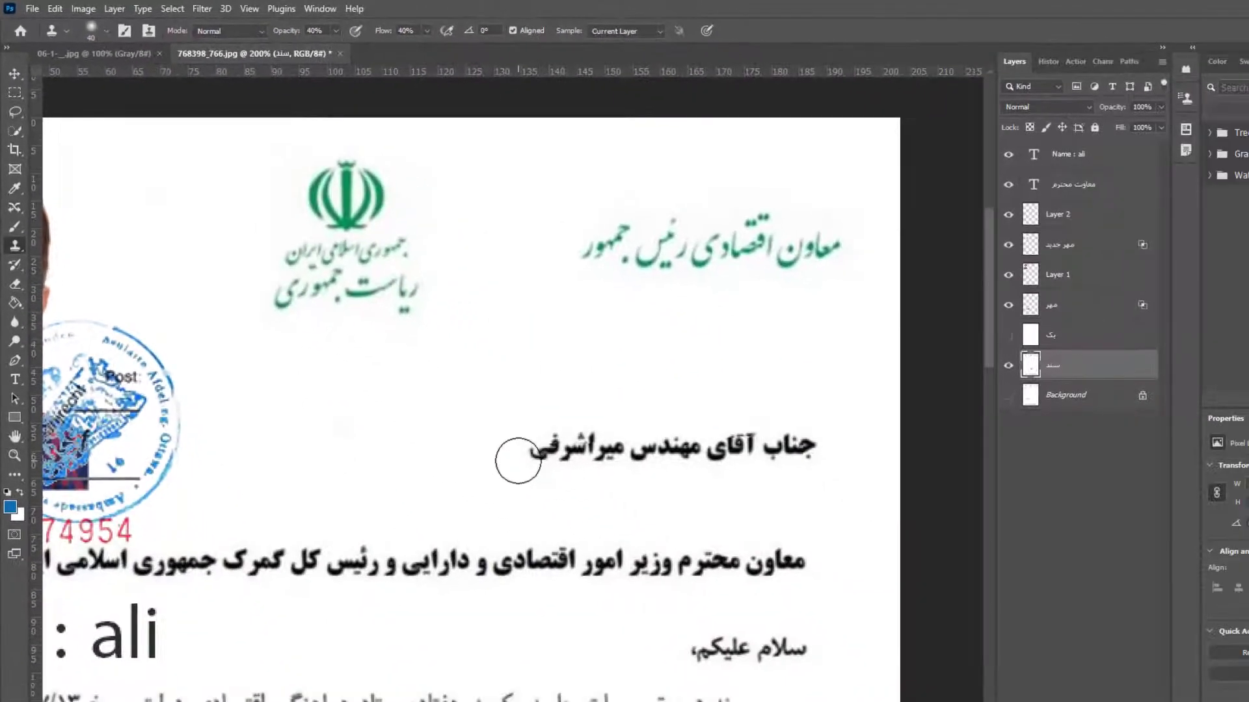
pyautogui.press('[')
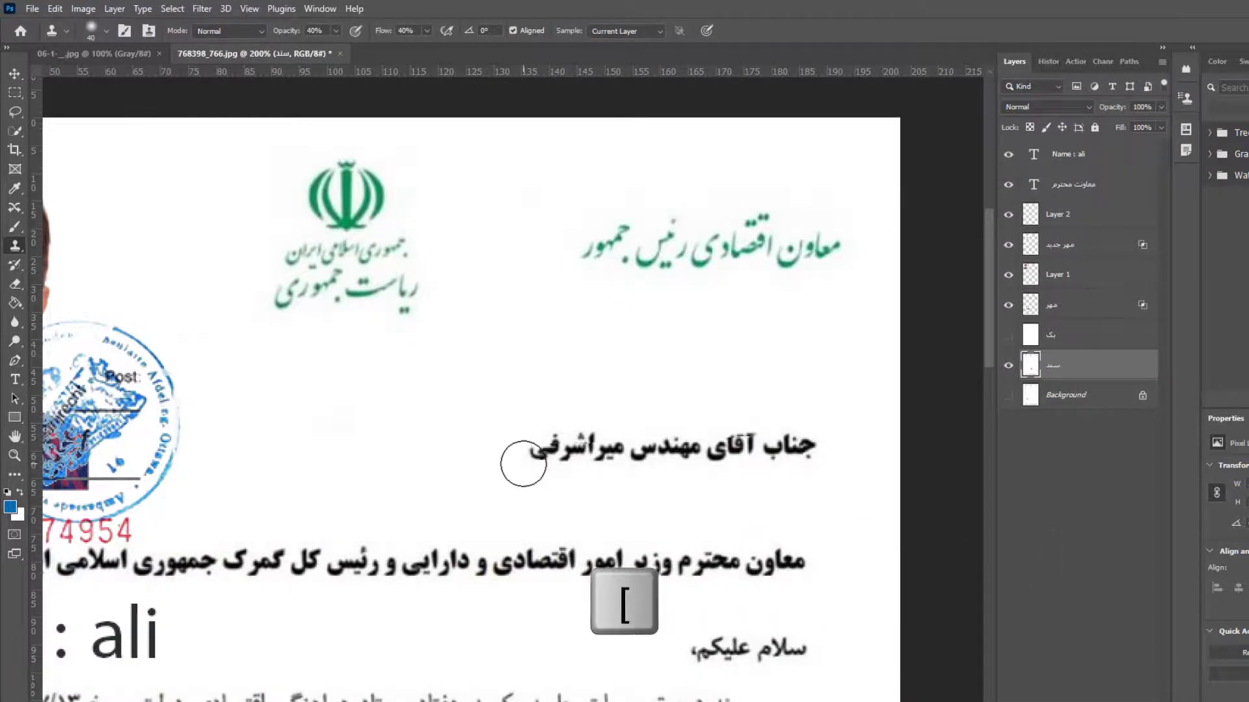
pyautogui.press(']')
pyautogui.press(']')
pyautogui.press(']')
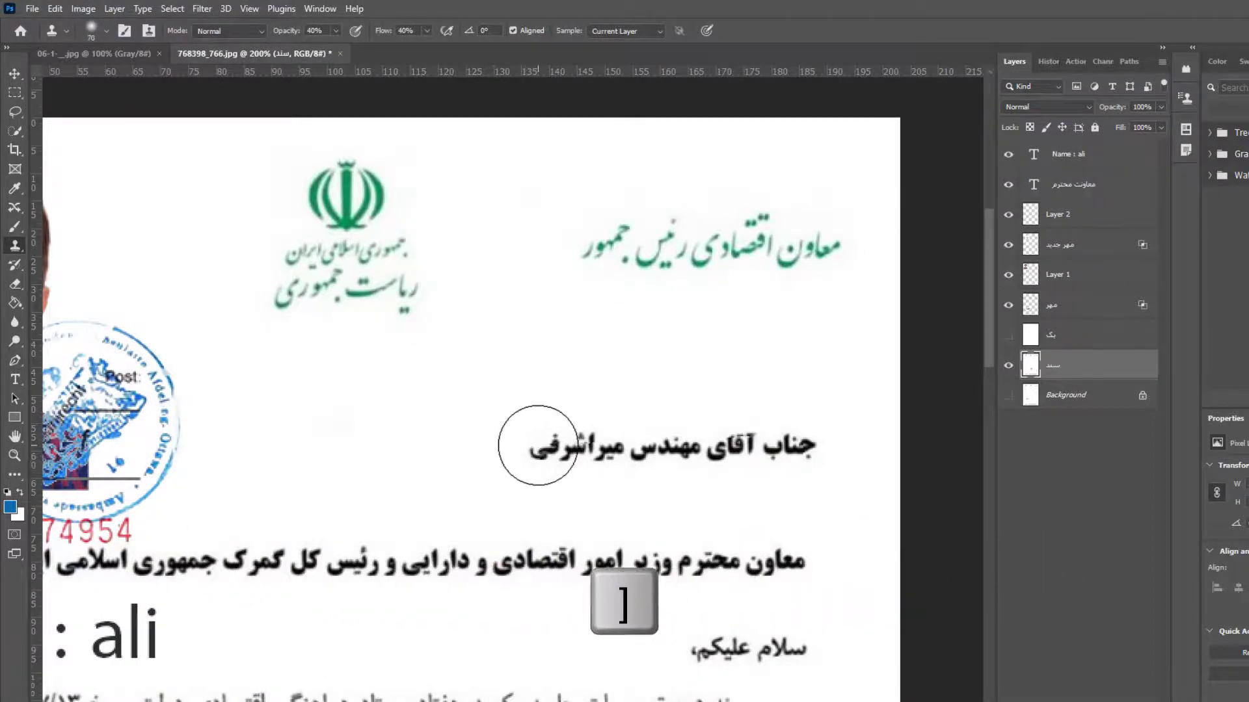
pyautogui.press('[')
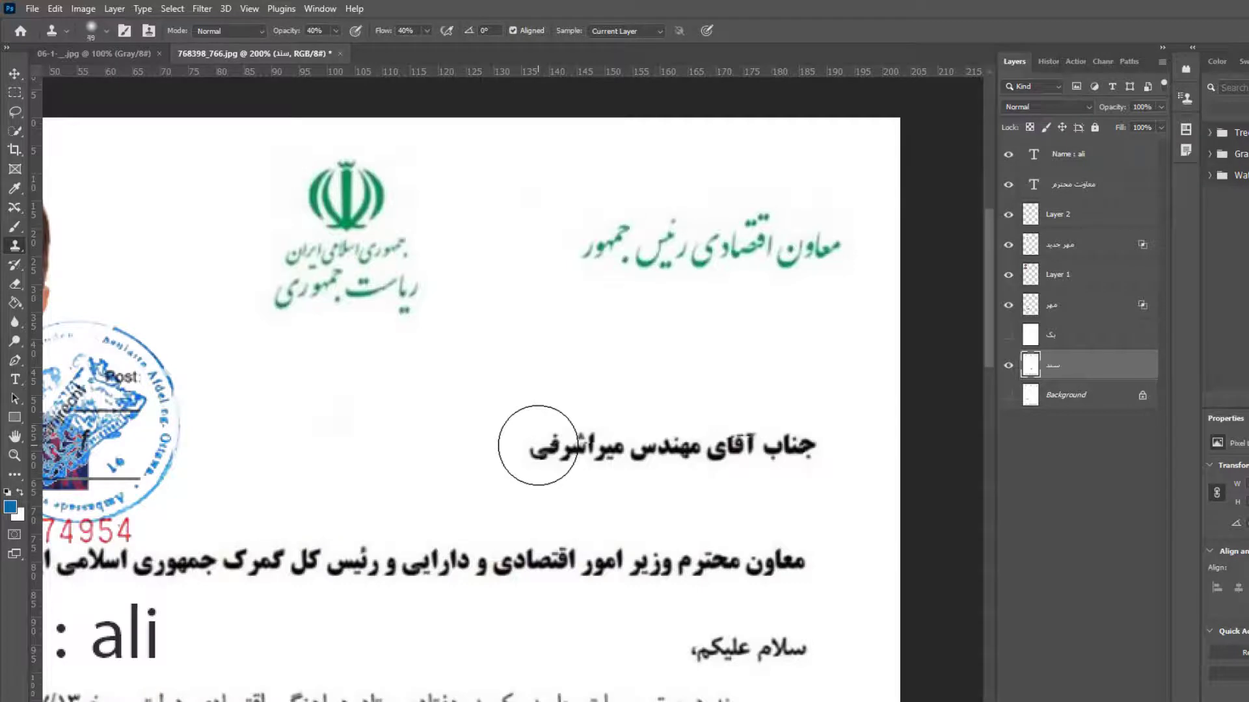
pyautogui.press('[')
pyautogui.press('[')
pyautogui.press('[')
pyautogui.press('[')
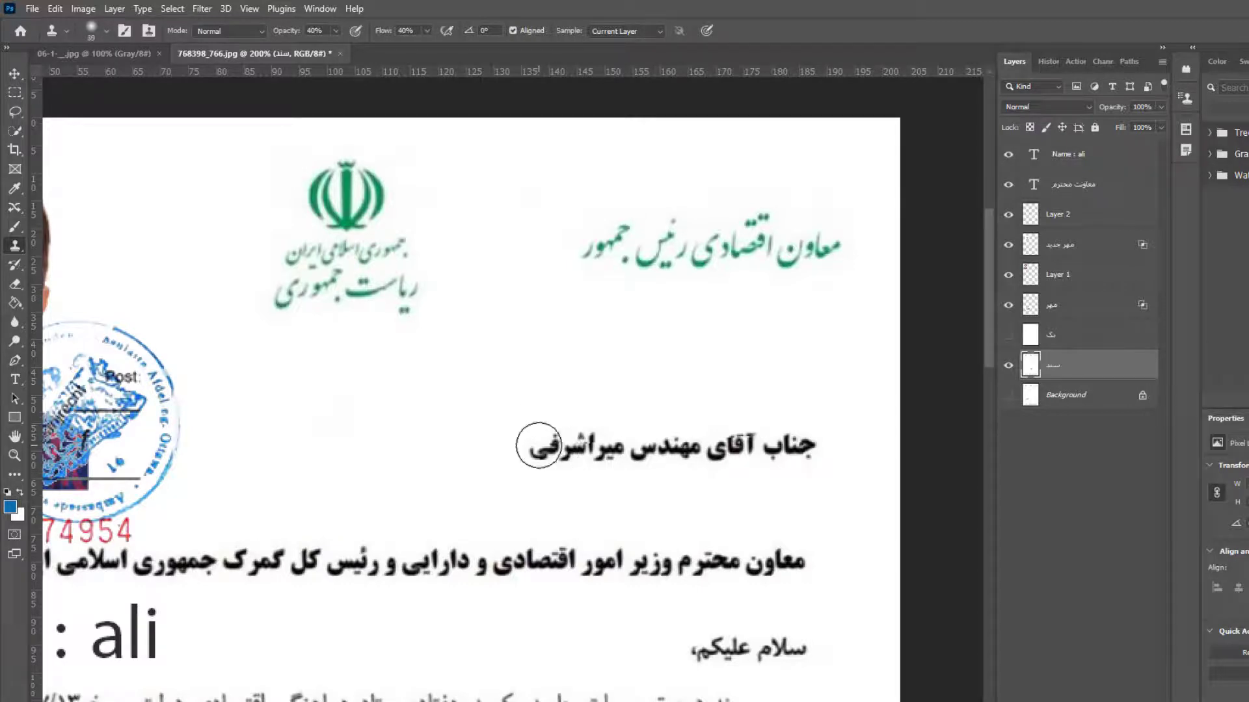
# Clone the opening word جناب of the addressee line into the blank area below the emblem, using a small brush.
pyautogui.press(']')
pyautogui.press('[')
pyautogui.press('[')
pyautogui.press('[')
pyautogui.press('alt')
pyautogui.moveTo(389, 390)
pyautogui.mouseDown()
pyautogui.moveTo(348, 399)
pyautogui.moveTo(383, 389)
pyautogui.mouseUp()
pyautogui.press(']')
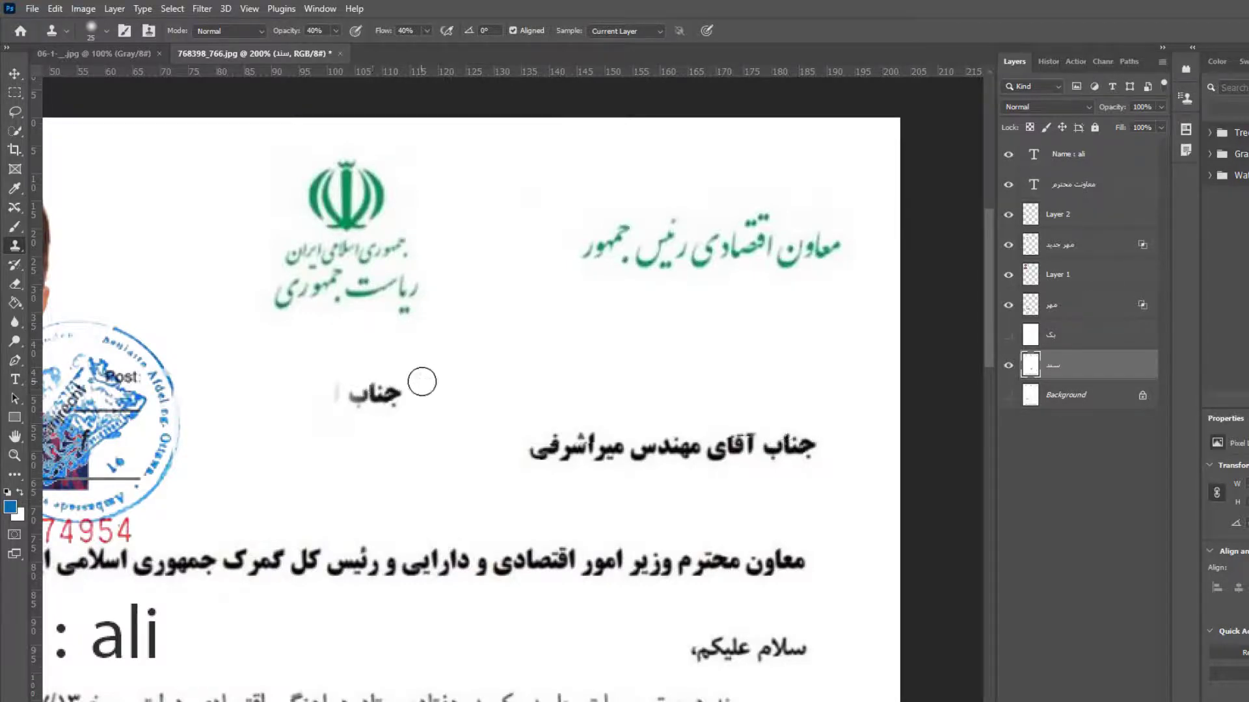
# Clone the date ۱۳۹۹/۰۷/۱۳ from the first body paragraph to the blank space at the end of the addressee line.
pyautogui.moveTo(419, 588); pyautogui.dragTo(651, 388)
pyautogui.scroll(-10, 651, 389)
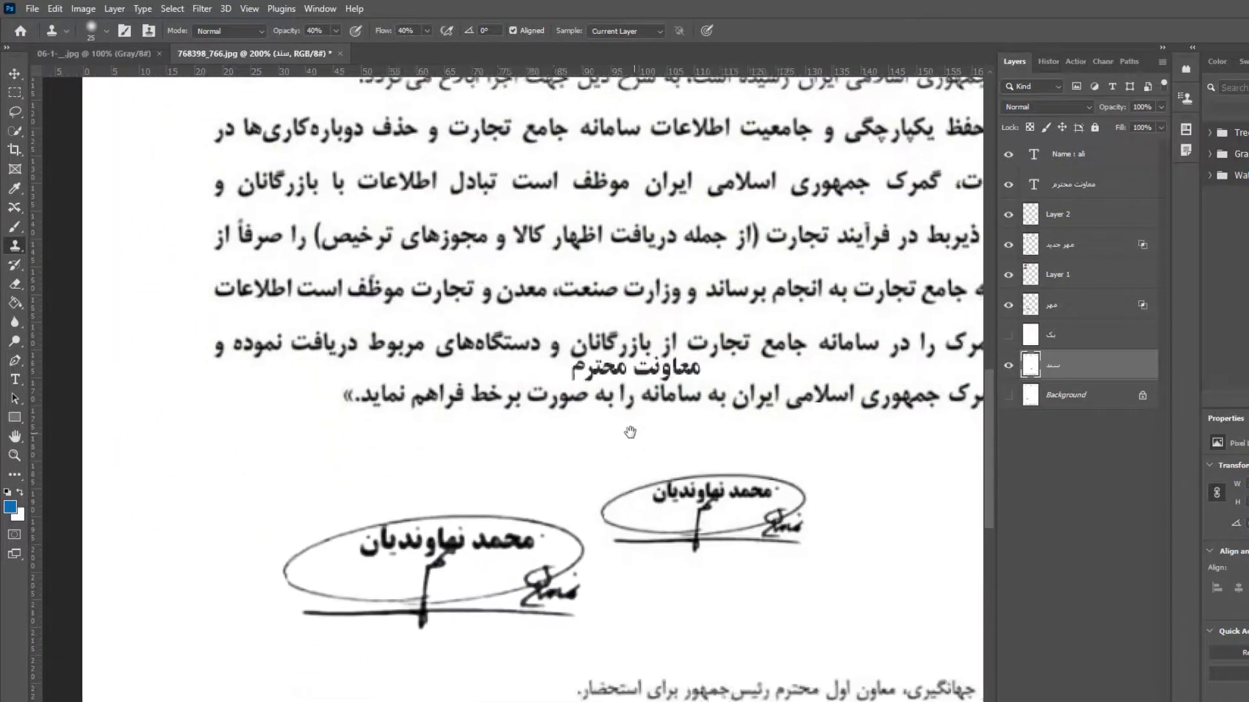
pyautogui.moveTo(630, 321); pyautogui.dragTo(463, 496)
pyautogui.scroll(8, 462, 360)
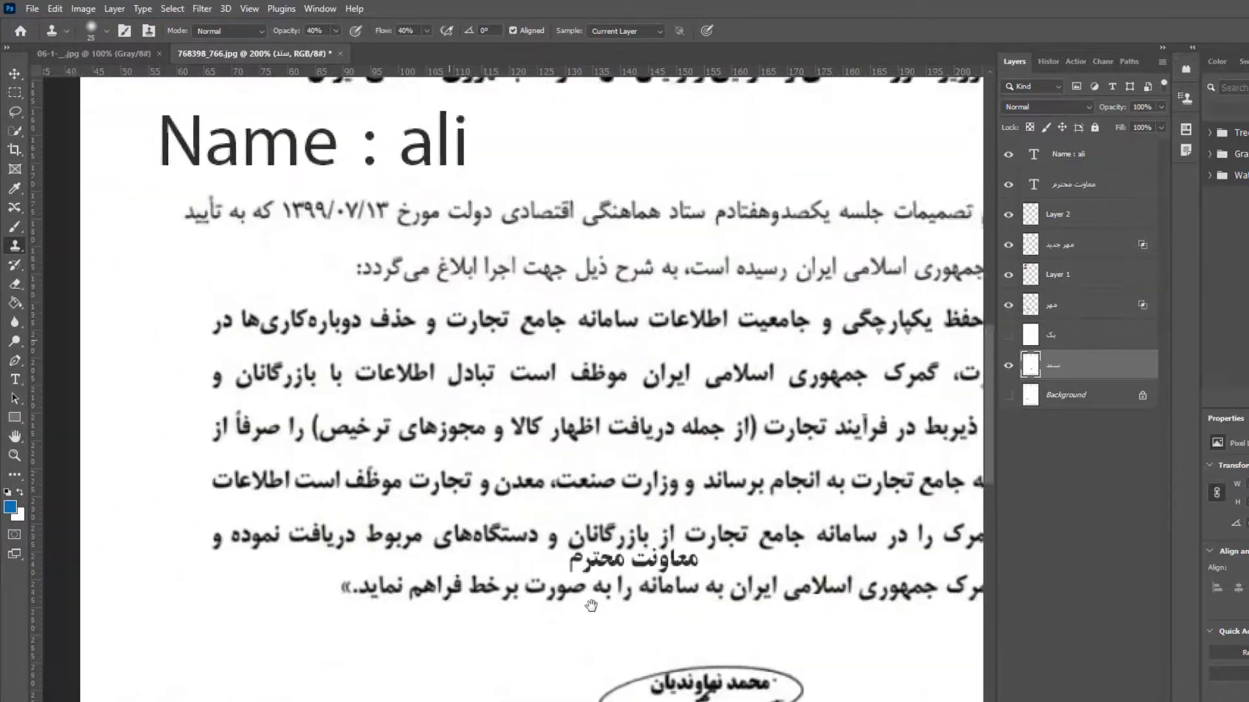
pyautogui.moveTo(462, 360); pyautogui.dragTo(454, 685)
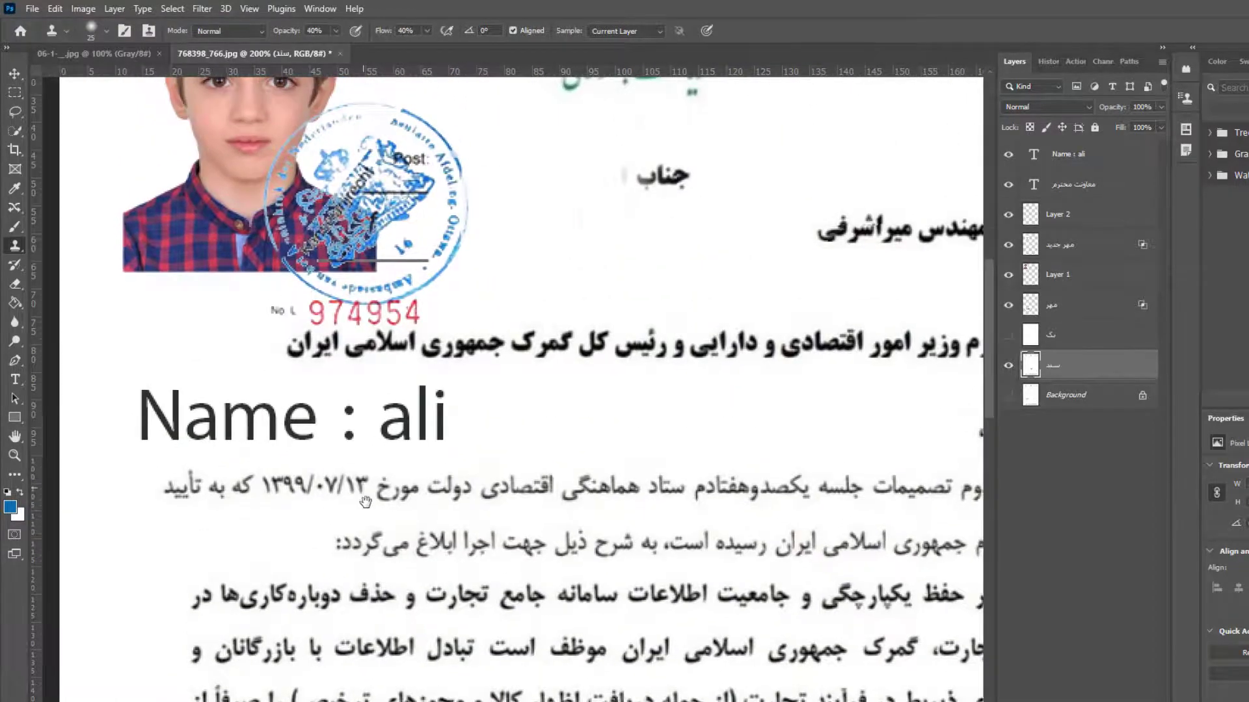
pyautogui.scroll(3, 404, 637)
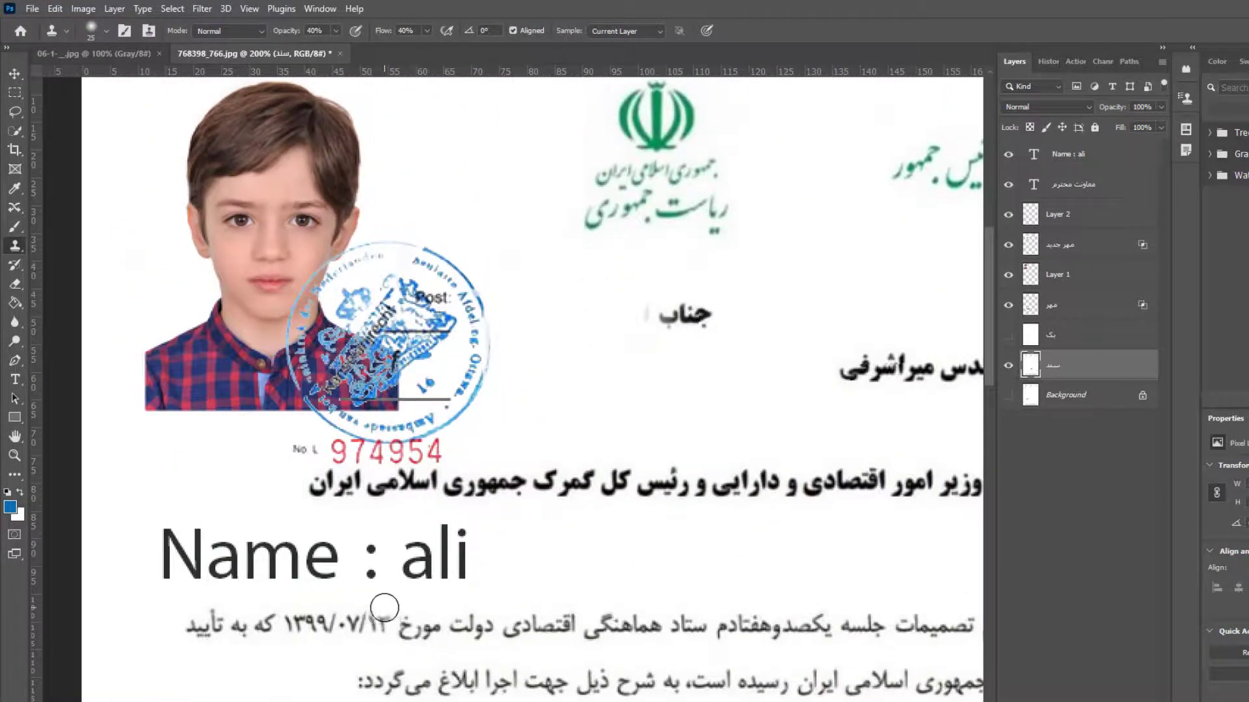
pyautogui.press('[')
pyautogui.press('[')
pyautogui.press('[')
pyautogui.click(833, 357)
pyautogui.click(824, 356)
pyautogui.press(']')
pyautogui.click(826, 356)
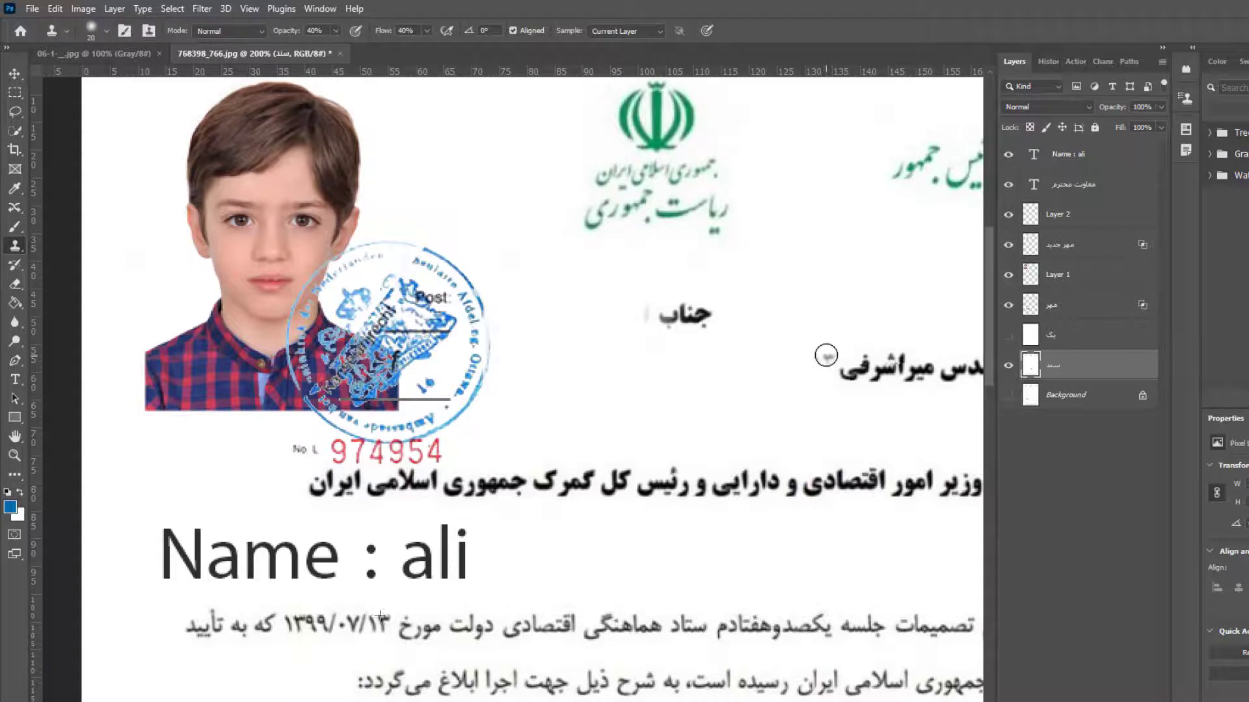
pyautogui.moveTo(826, 356)
pyautogui.mouseDown()
pyautogui.moveTo(809, 369)
pyautogui.moveTo(728, 362)
pyautogui.moveTo(752, 366)
pyautogui.moveTo(740, 364)
pyautogui.moveTo(767, 346)
pyautogui.moveTo(821, 352)
pyautogui.moveTo(819, 370)
pyautogui.moveTo(820, 353)
pyautogui.moveTo(746, 356)
pyautogui.mouseUp()
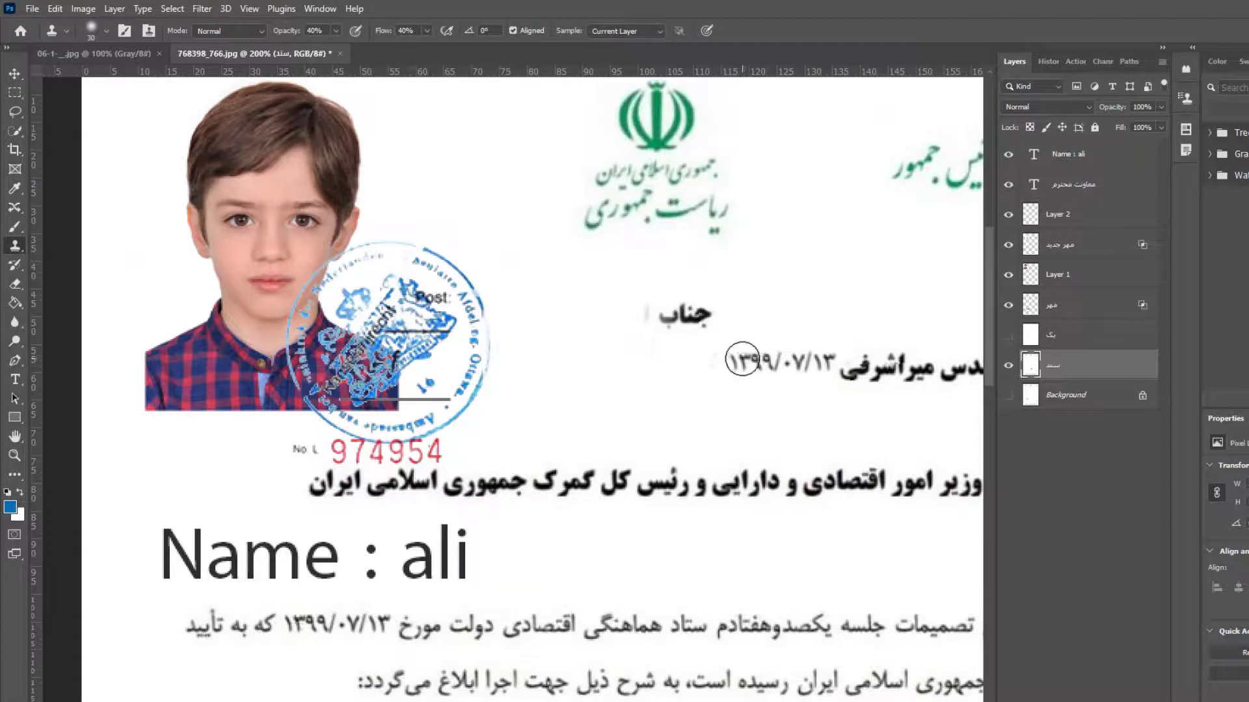
# Switch to the Move tool and select the portrait's layer, Layer 1.
pyautogui.hotkey('ctrl', '-')
pyautogui.hotkey('ctrl', '-')
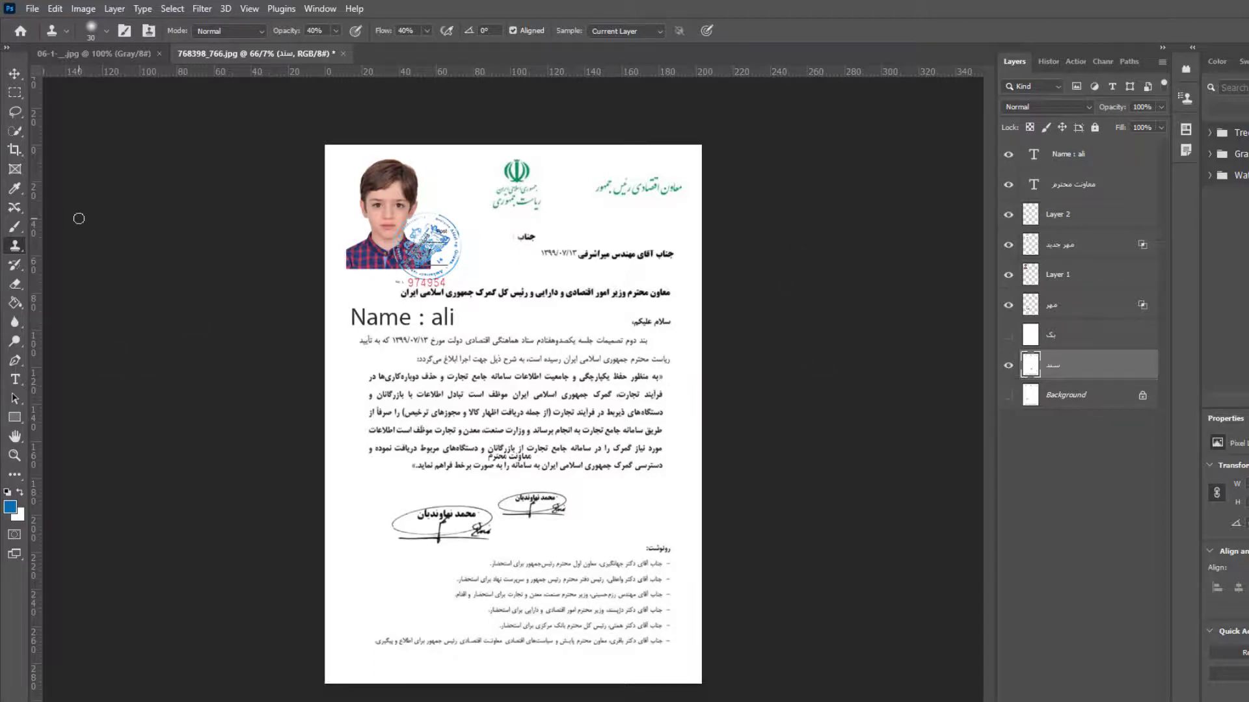
pyautogui.click(14, 73)
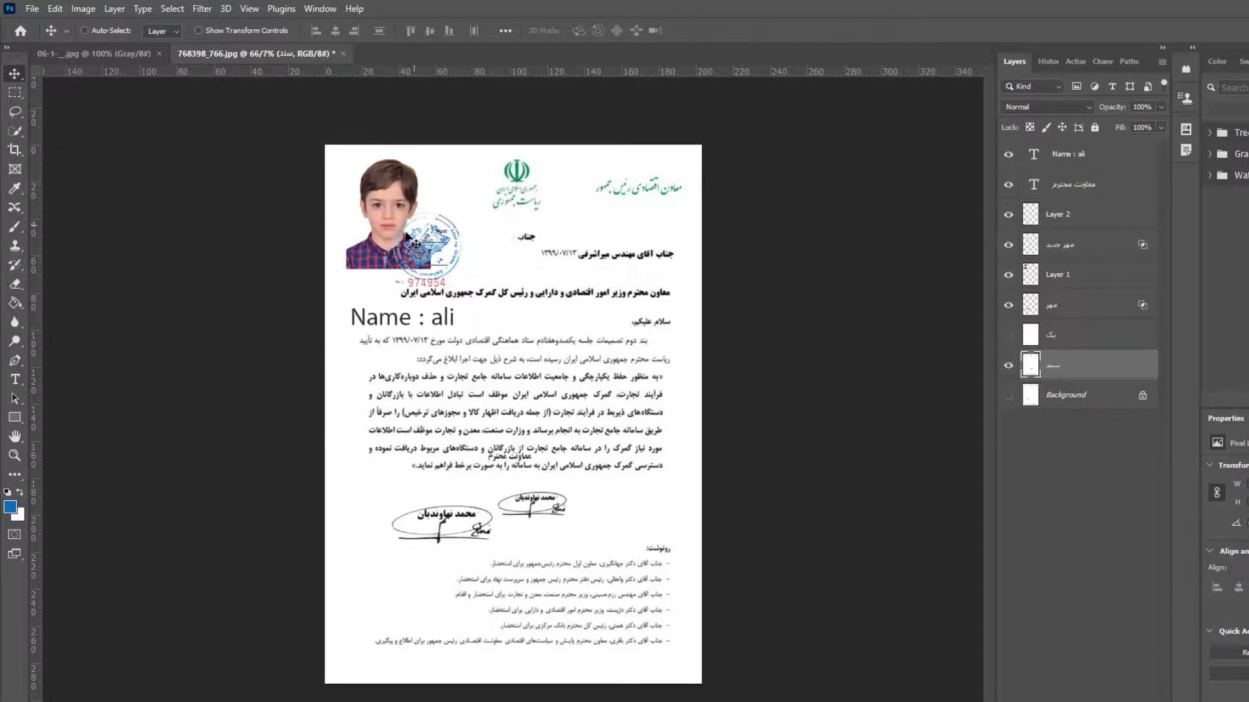
pyautogui.click(1070, 276)
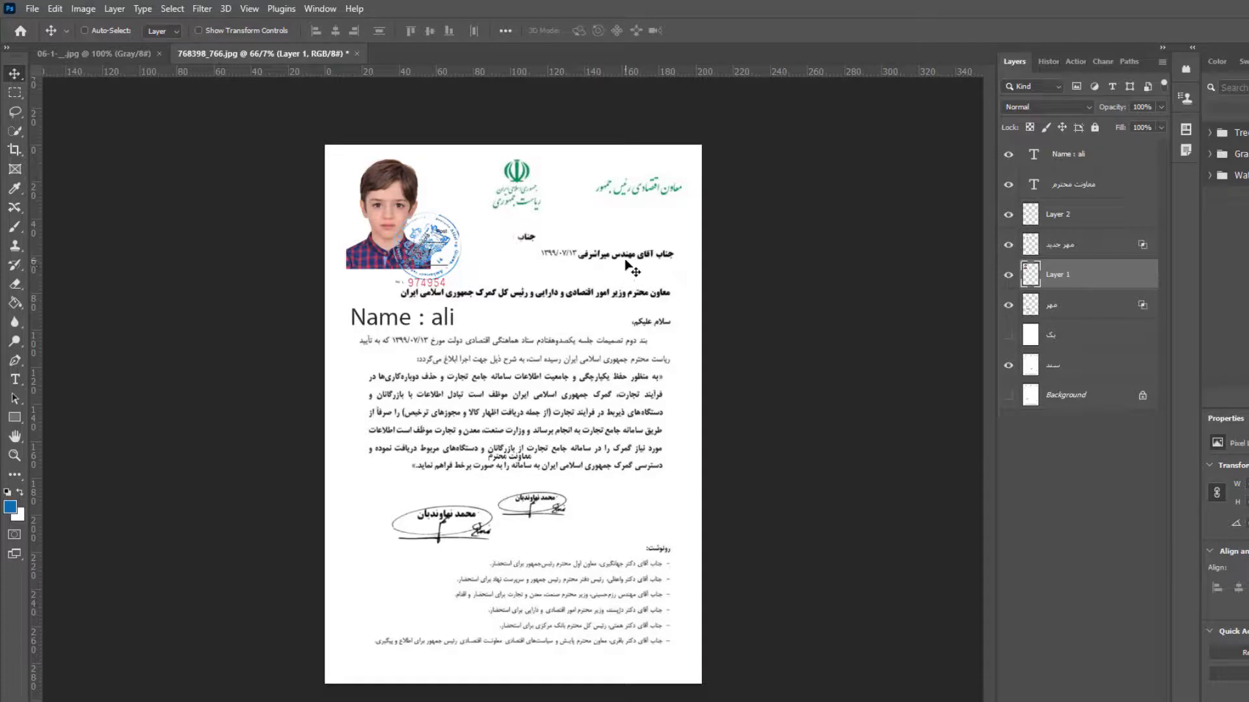
pyautogui.hotkey('ctrl', '+')
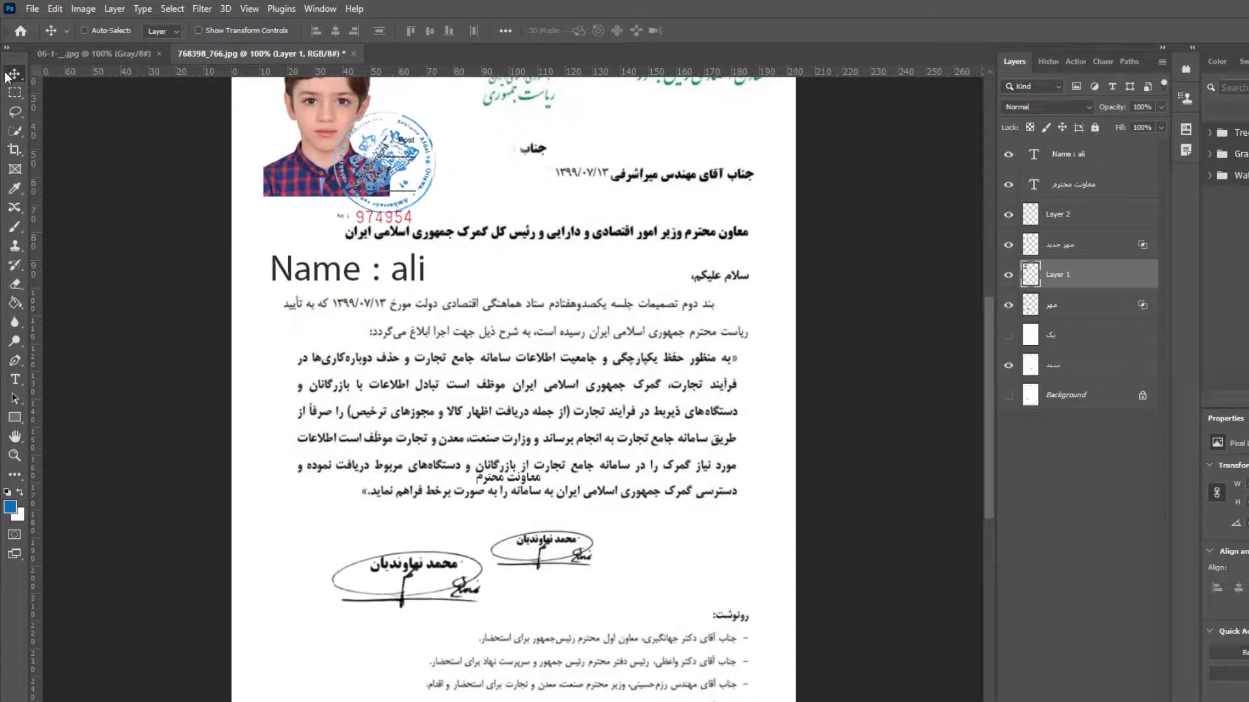
# Move the معاونت محترم text into the blank space on the سلام علیکم line and scale it to about 125%.
pyautogui.moveTo(513, 480)
pyautogui.mouseDown()
pyautogui.moveTo(521, 453)
pyautogui.moveTo(510, 482)
pyautogui.mouseUp()
pyautogui.moveTo(527, 480); pyautogui.dragTo(639, 286)
pyautogui.hotkey('ctrl', 't')
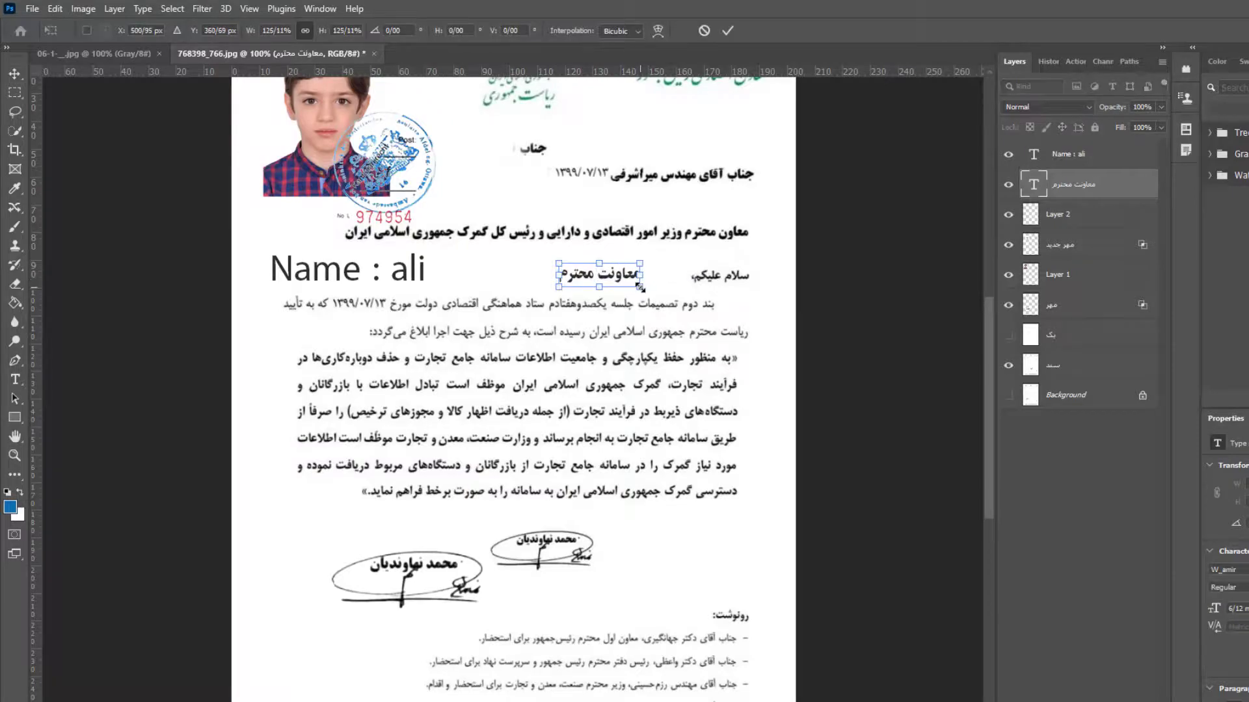
pyautogui.press('Return')
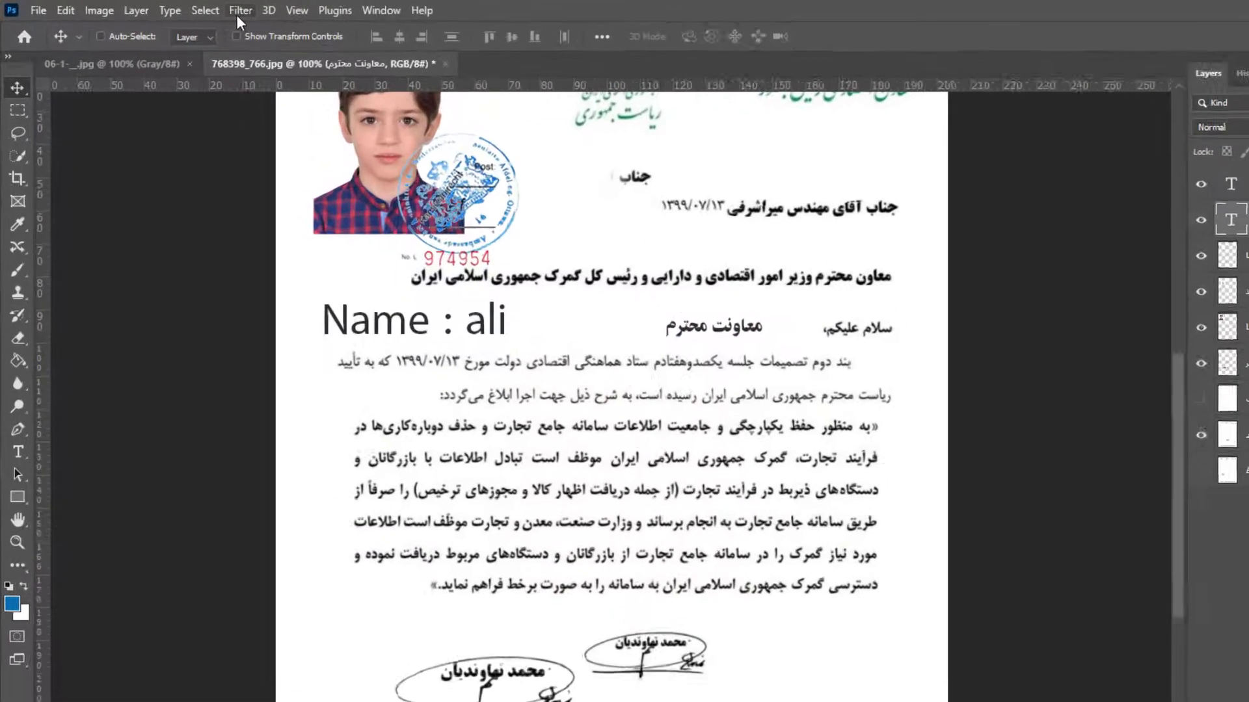
# Start a Gaussian Blur on the معاونت محترم text layer, converting it to a smart object.
pyautogui.click(240, 12)
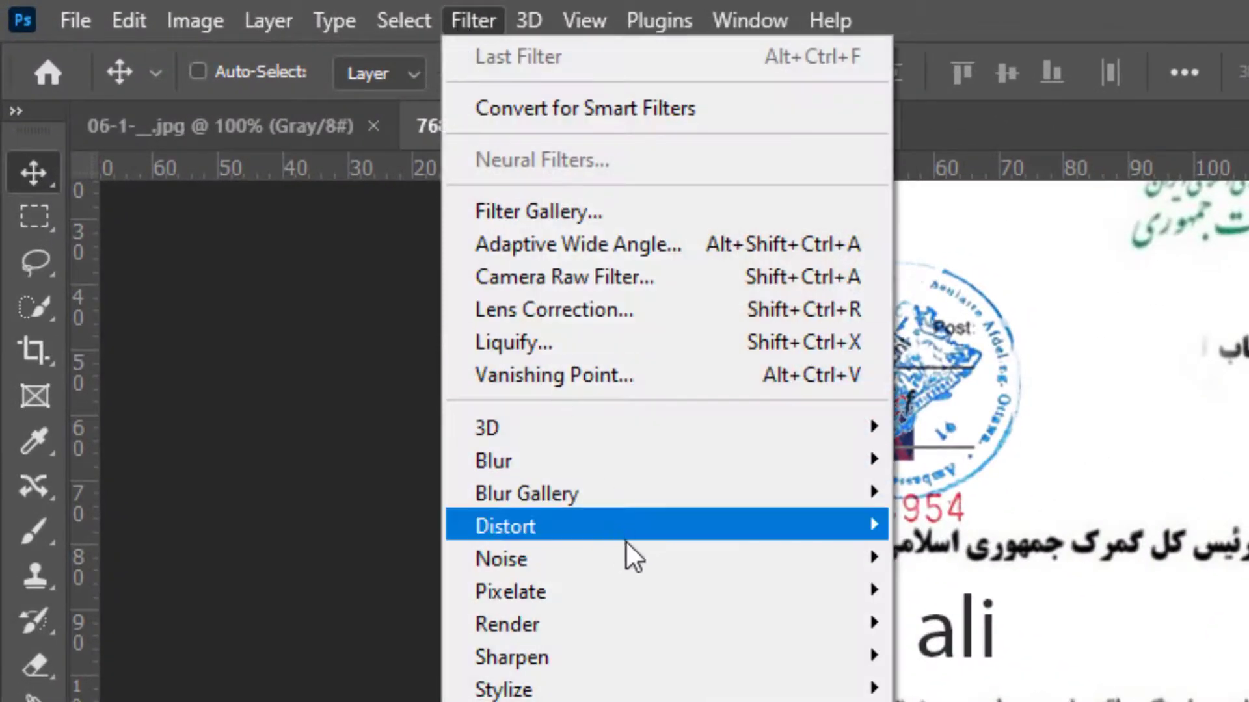
pyautogui.moveTo(697, 494)
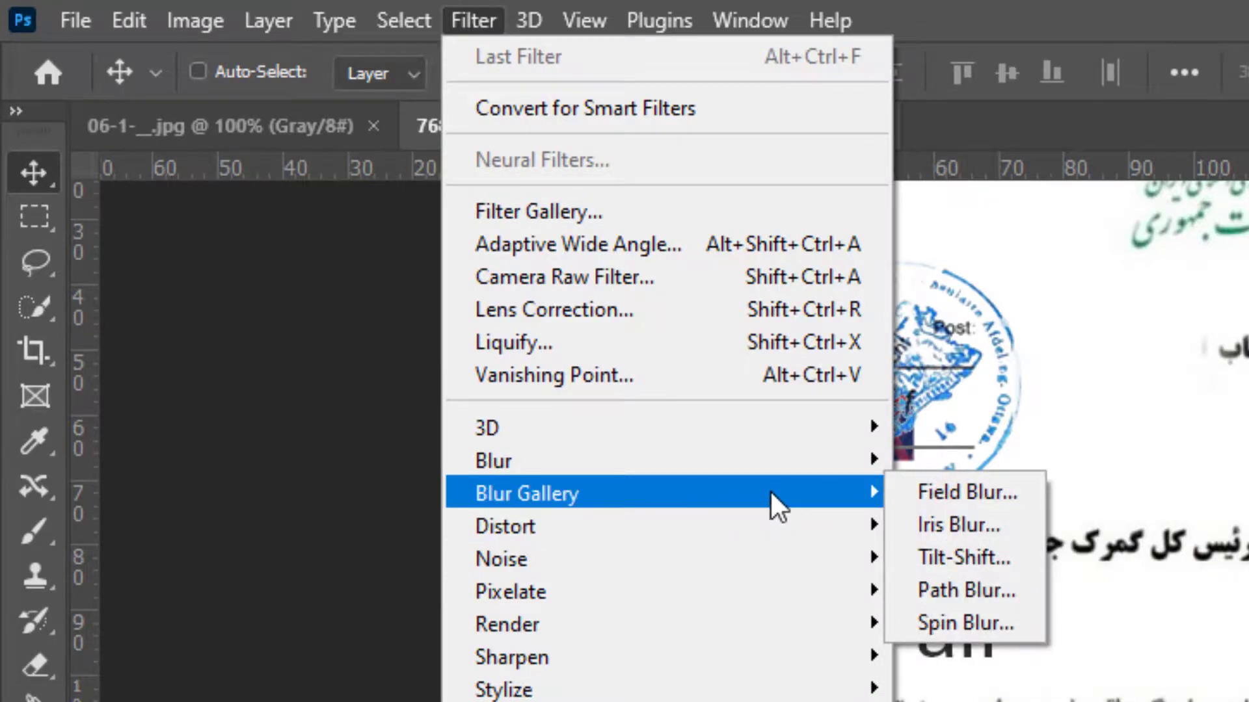
pyautogui.moveTo(800, 462)
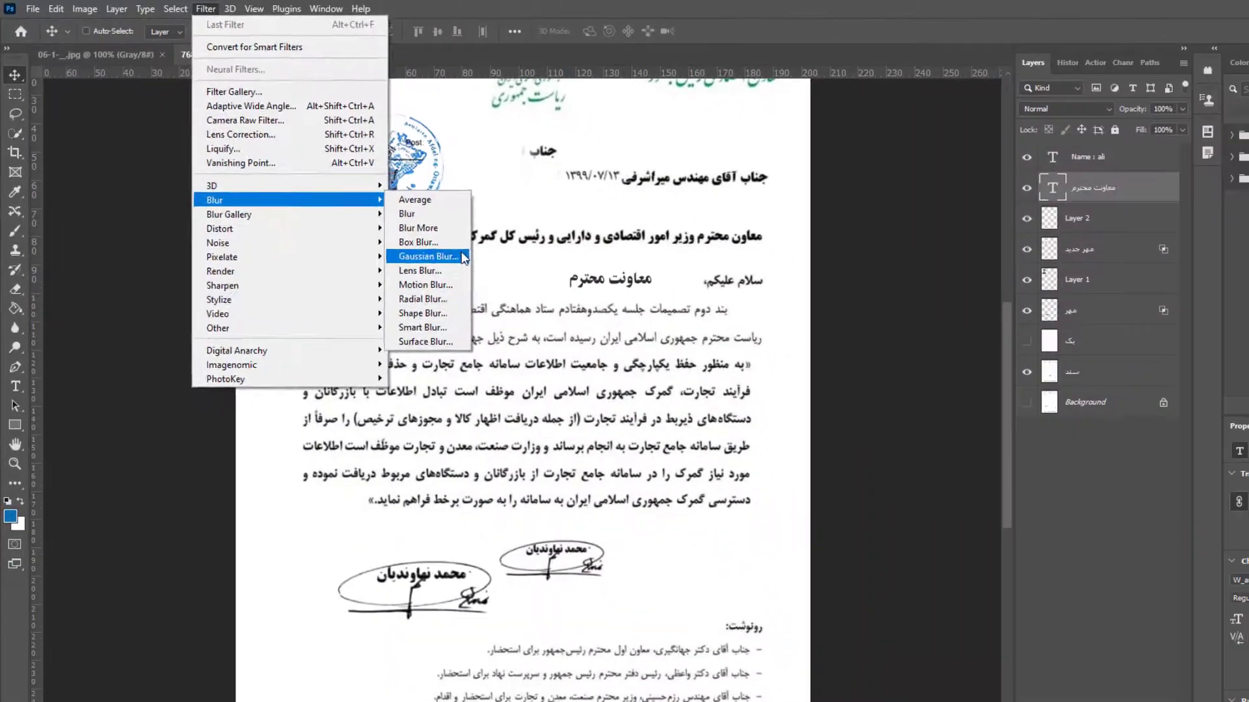
pyautogui.click(689, 383)
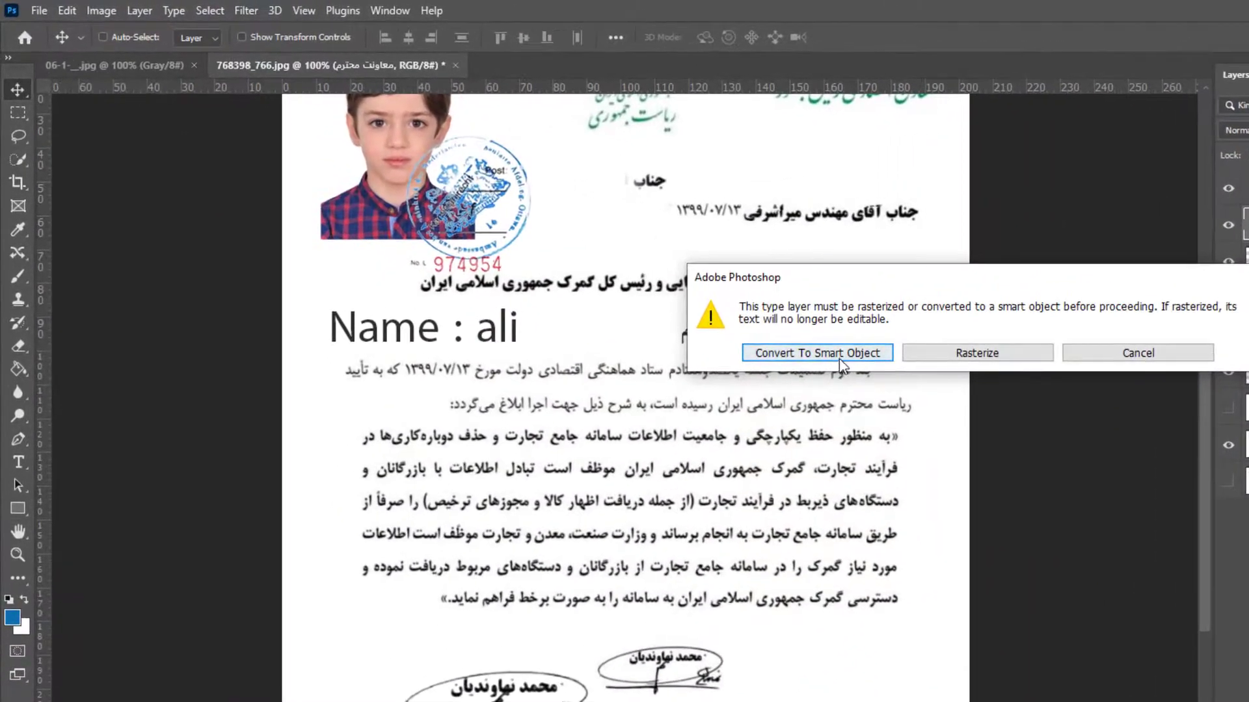
pyautogui.click(826, 352)
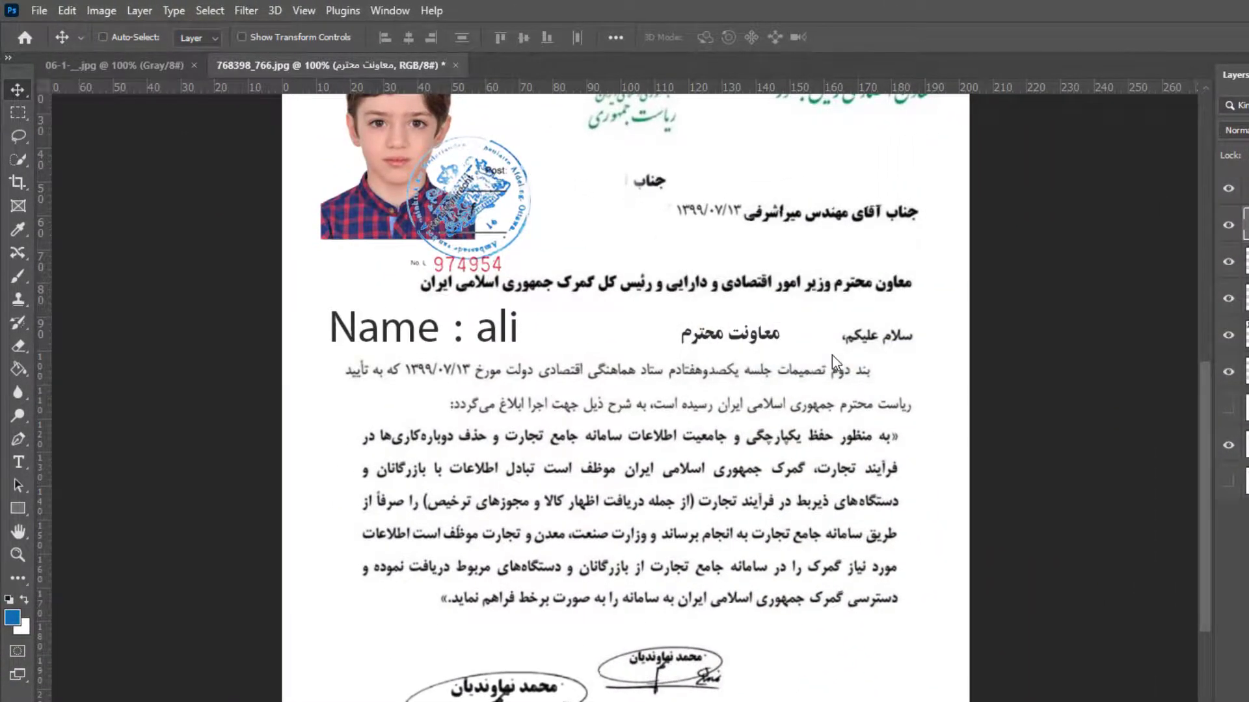
pyautogui.press('Return')
pyautogui.press('h')
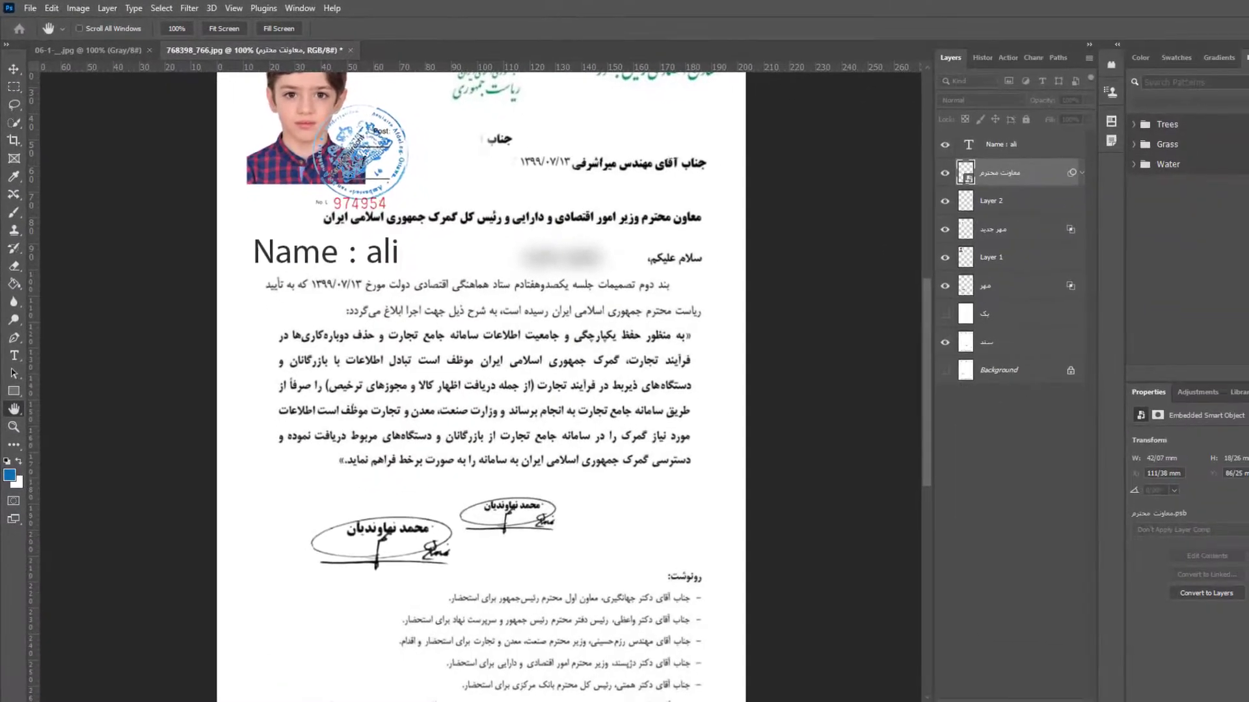
# Apply the Gaussian Blur to the معاونت محترم text with a radius of 0.3 pixels.
pyautogui.hotkey('ctrl', 'alt', 'f')
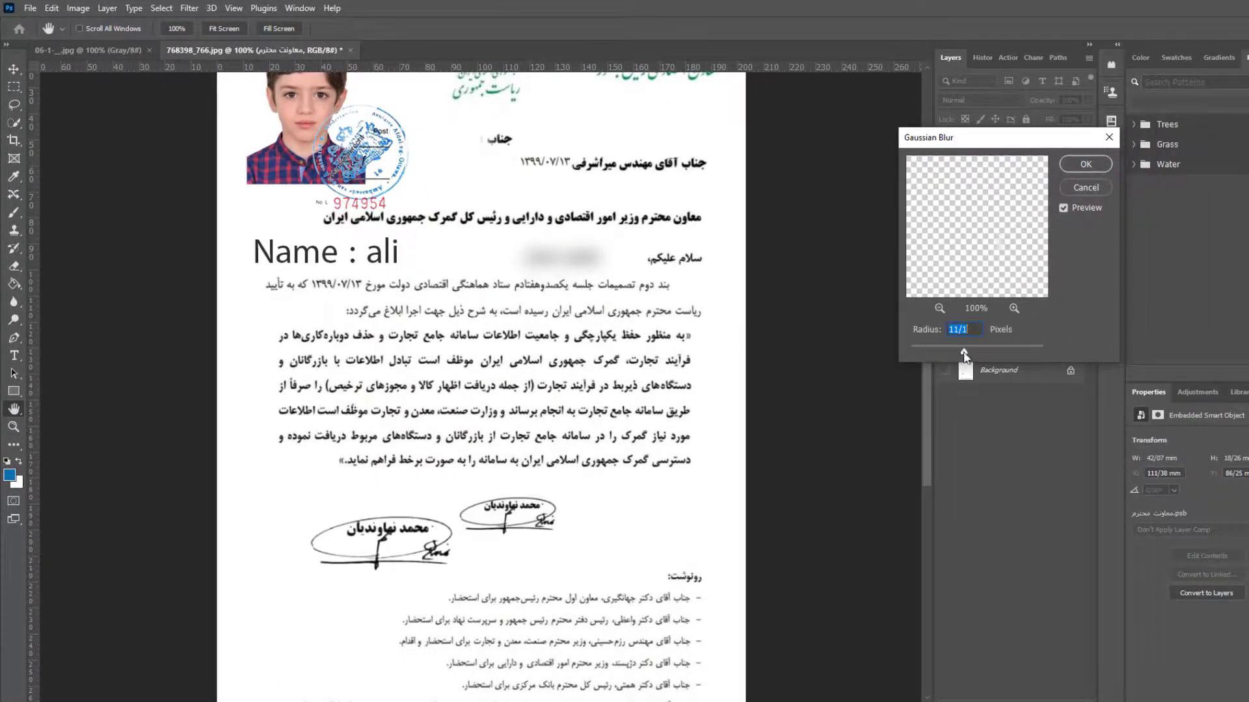
pyautogui.moveTo(951, 349); pyautogui.dragTo(911, 353)
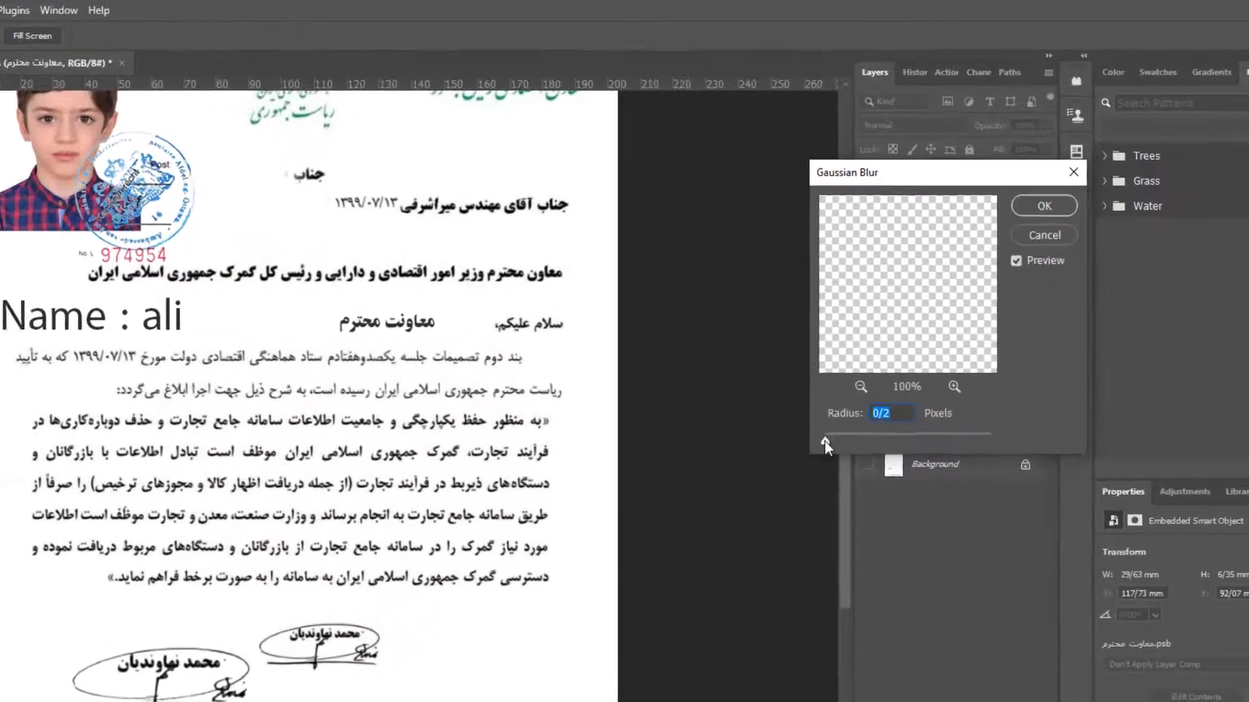
pyautogui.moveTo(825, 442); pyautogui.dragTo(823, 443)
pyautogui.press('Up')
pyautogui.press('Up')
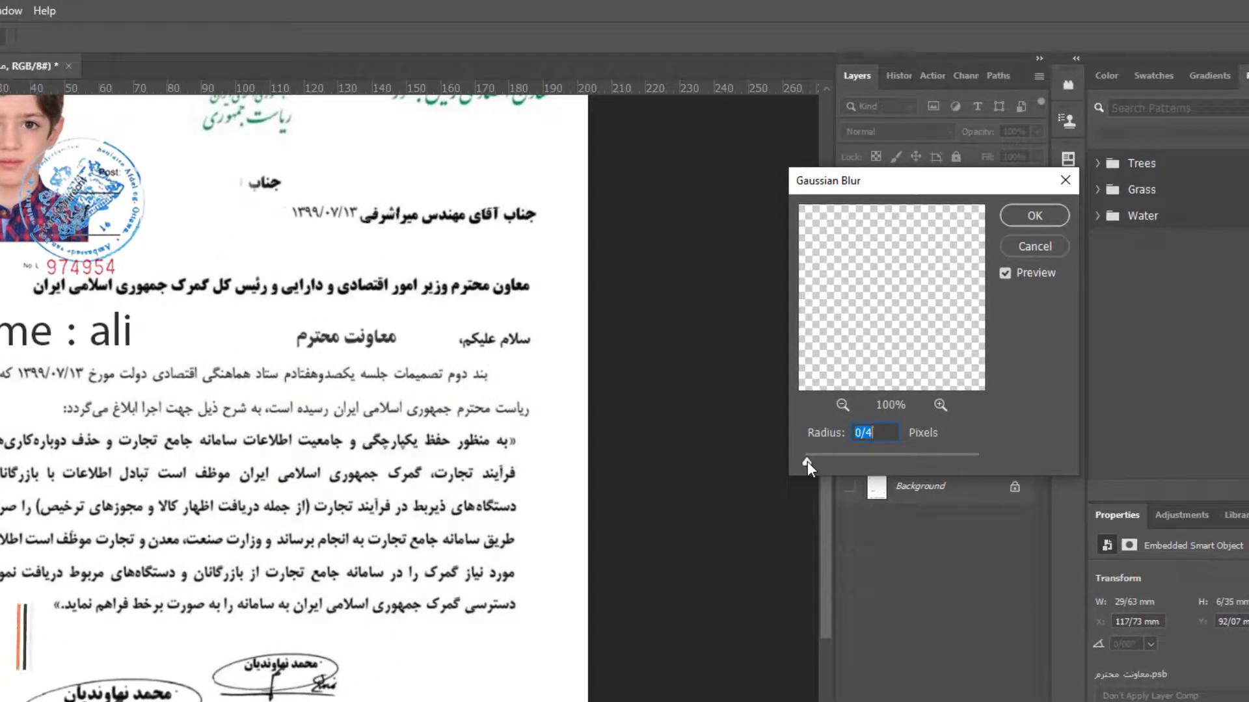
pyautogui.press('Down')
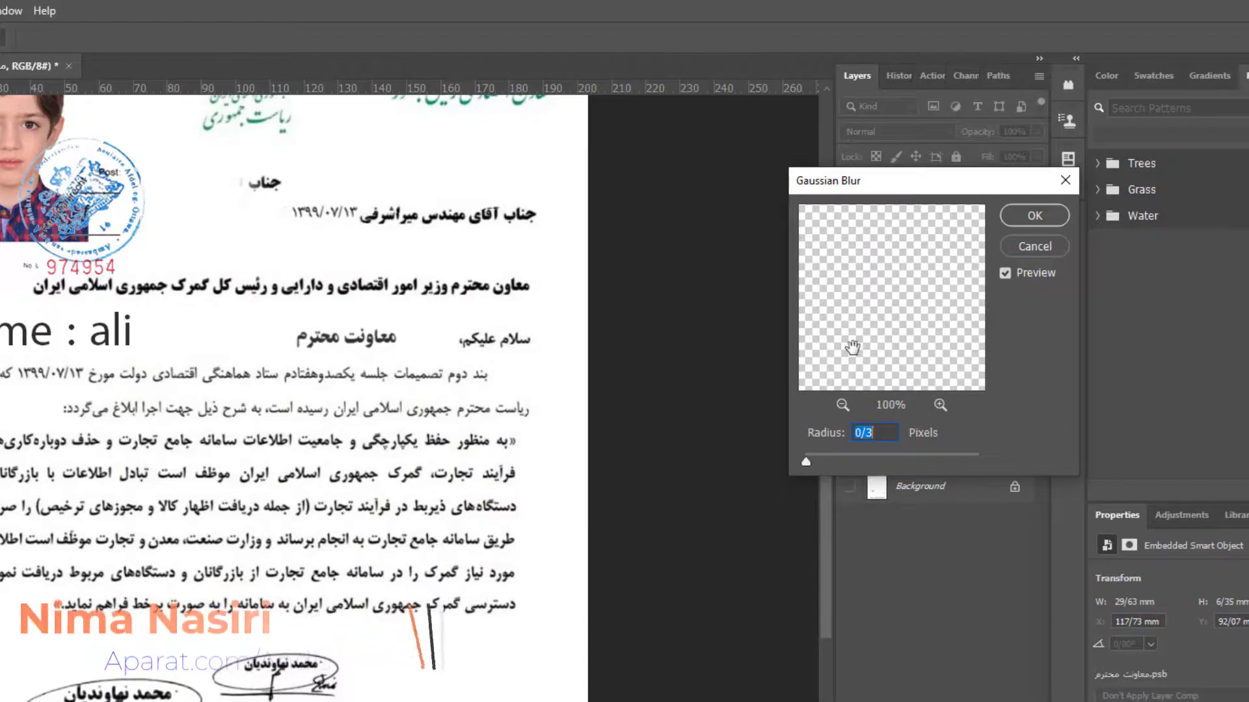
pyautogui.click(1028, 219)
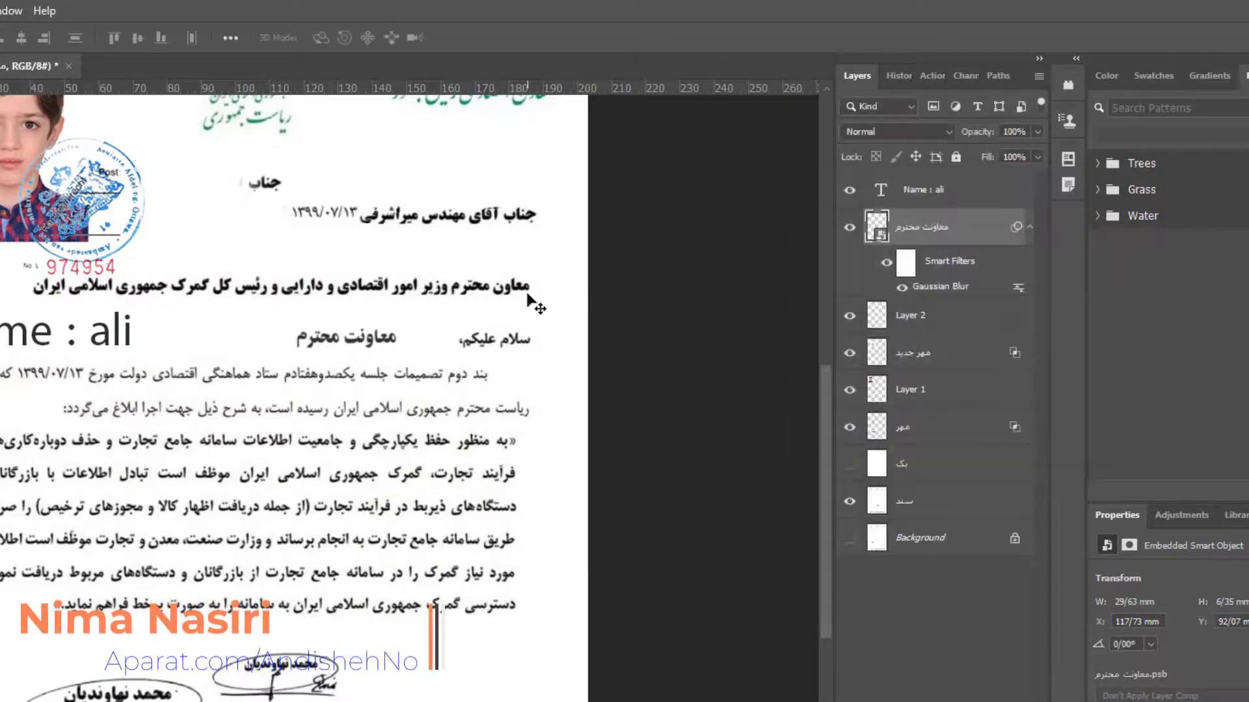
# Move the blurred معاونت محترم text directly above the سلام علیکم line, aligned with the letter's right text edge.
pyautogui.hotkey('ctrl', '+')
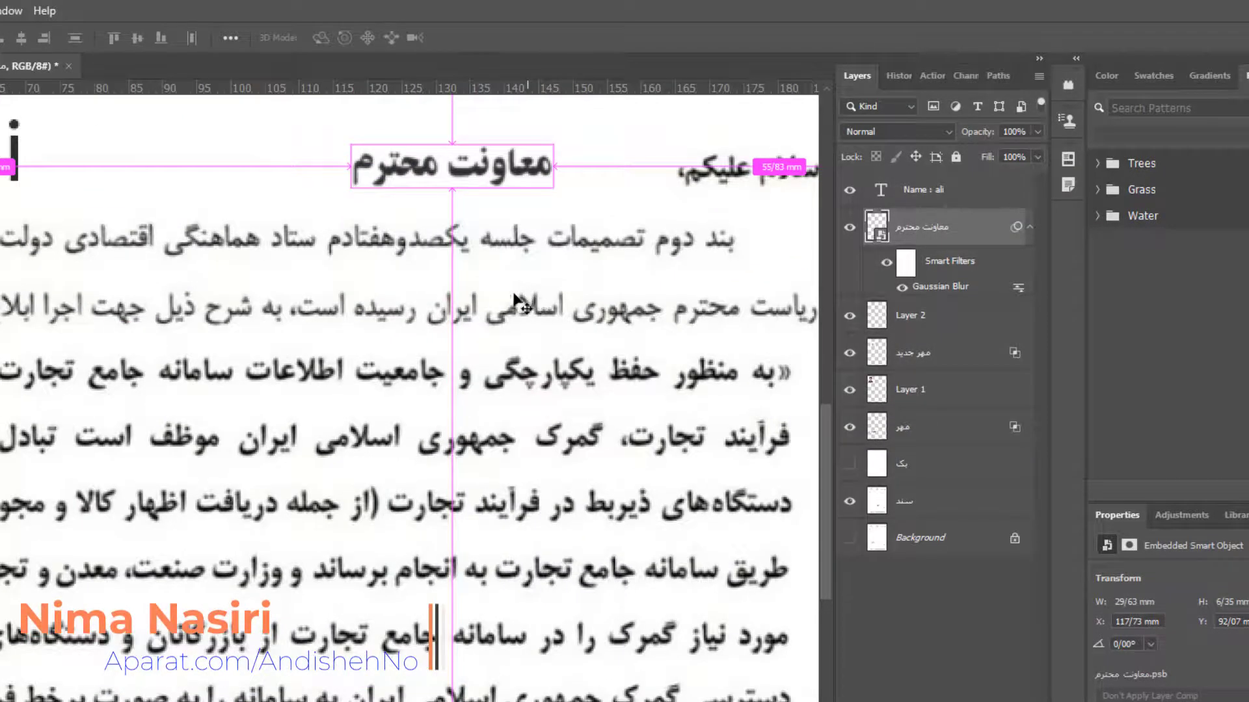
pyautogui.moveTo(596, 222); pyautogui.dragTo(537, 410)
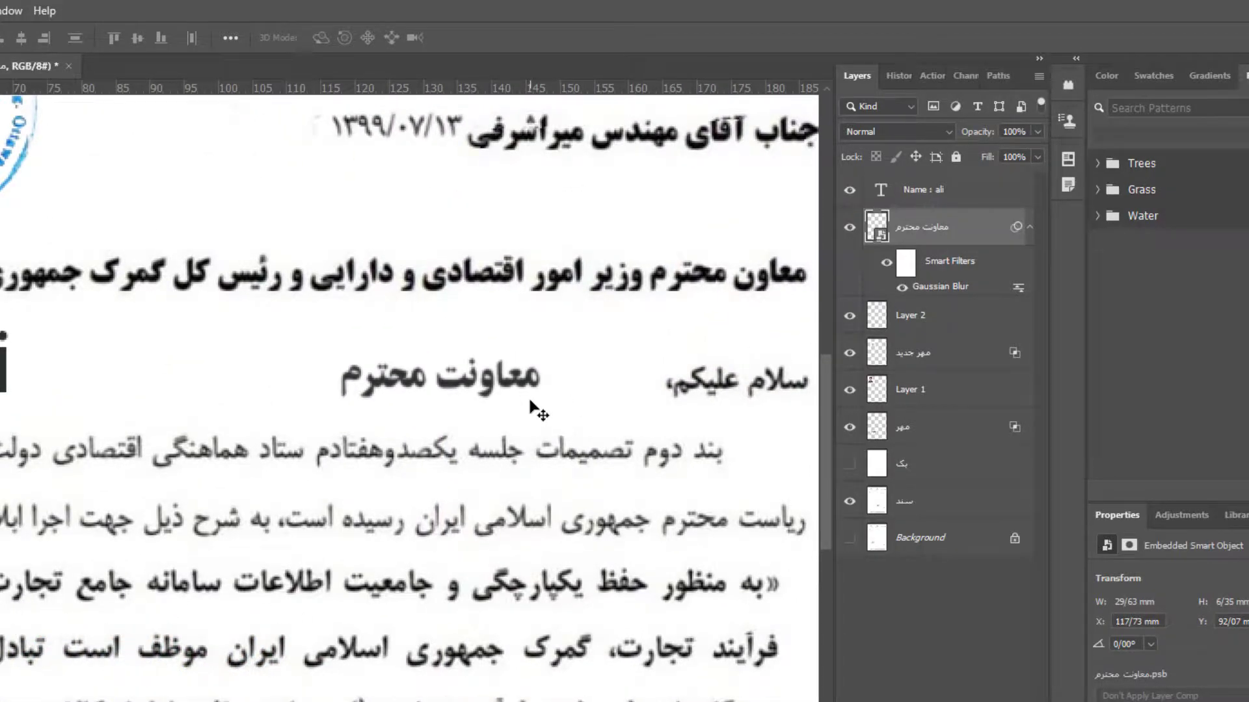
pyautogui.moveTo(483, 383); pyautogui.dragTo(724, 363)
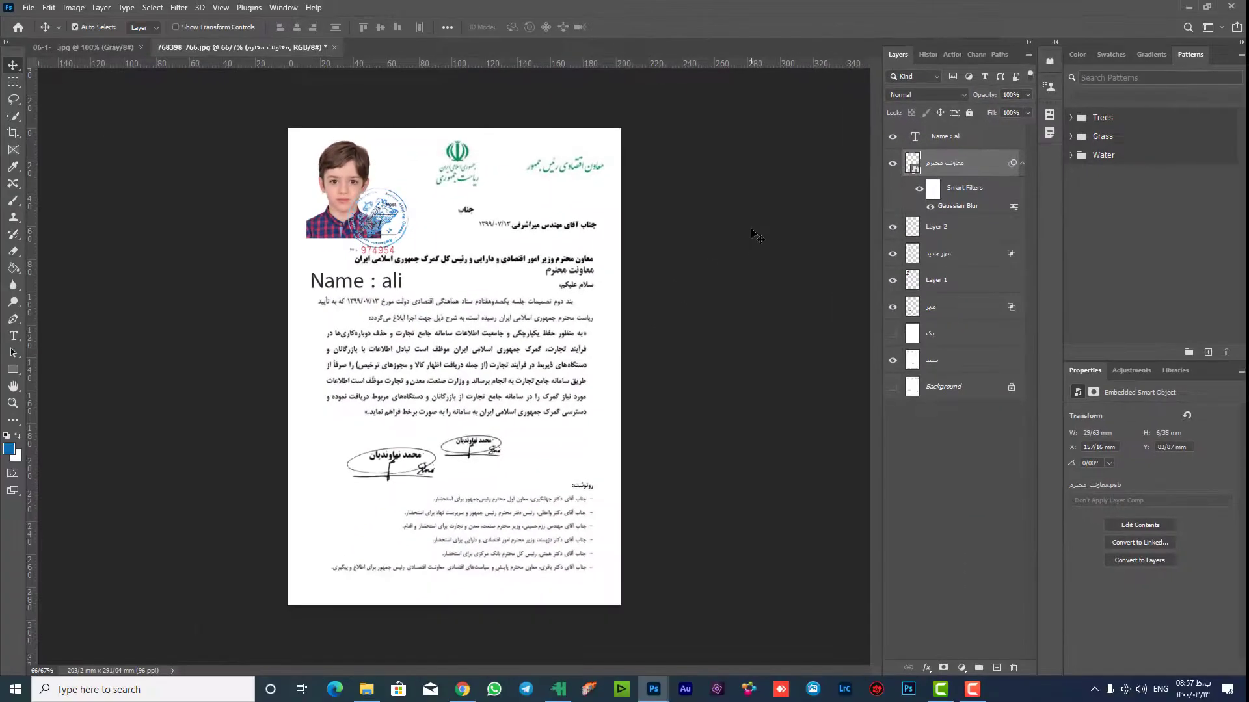
pyautogui.press('ctrl')
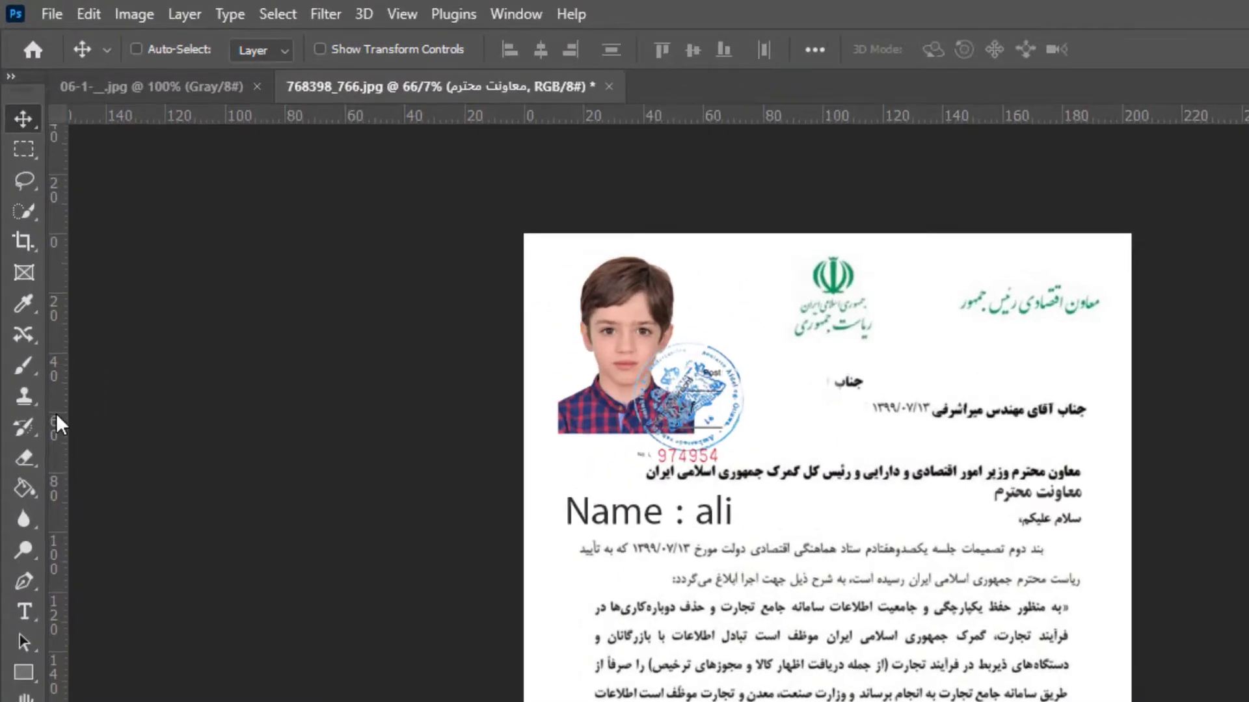
# Place margin guides at the portrait's left and top edges, beside the text's right edge and below the last copy-recipient line.
pyautogui.moveTo(57, 416); pyautogui.dragTo(559, 408)
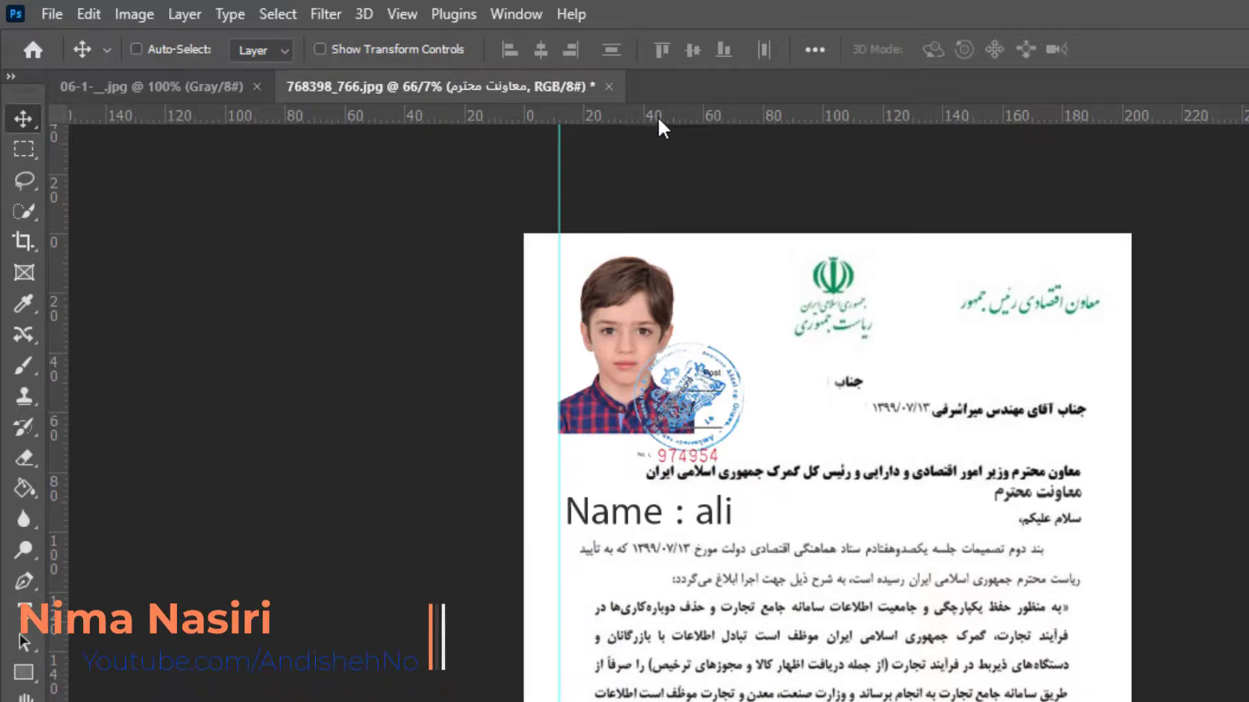
pyautogui.moveTo(660, 117); pyautogui.dragTo(663, 256)
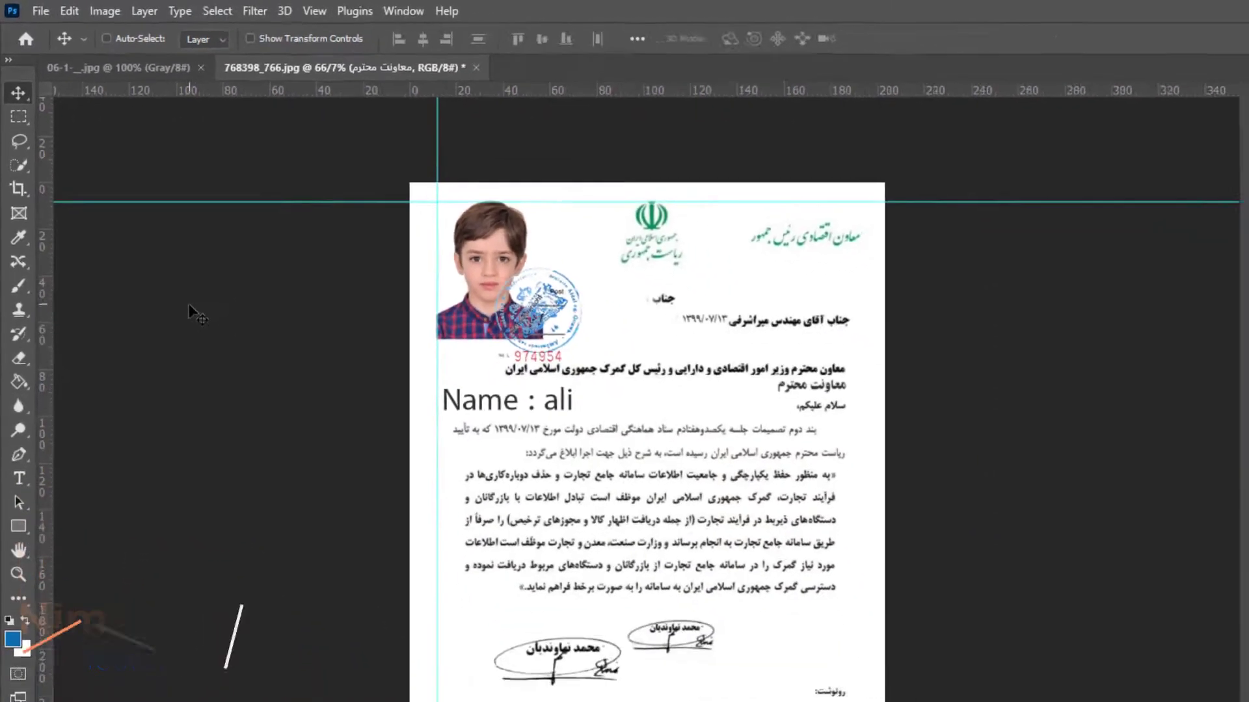
pyautogui.moveTo(46, 321); pyautogui.dragTo(848, 365)
pyautogui.moveTo(667, 285); pyautogui.dragTo(672, 285)
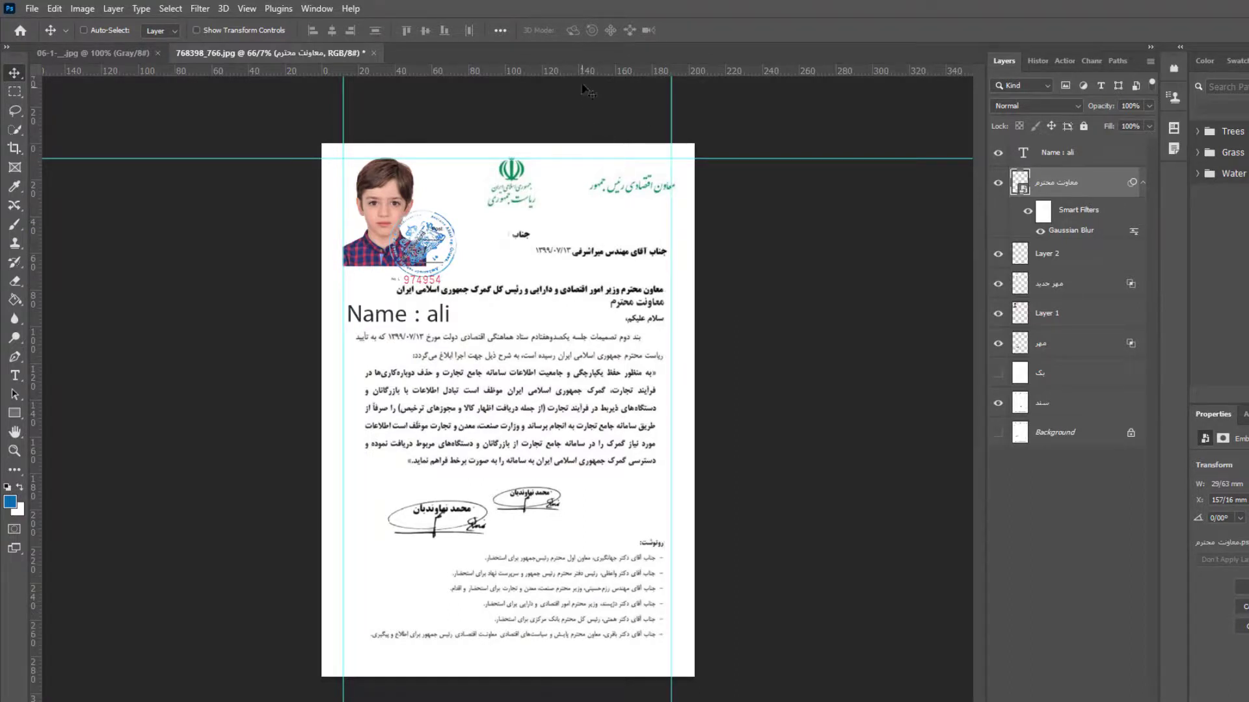
pyautogui.moveTo(585, 72); pyautogui.dragTo(572, 652)
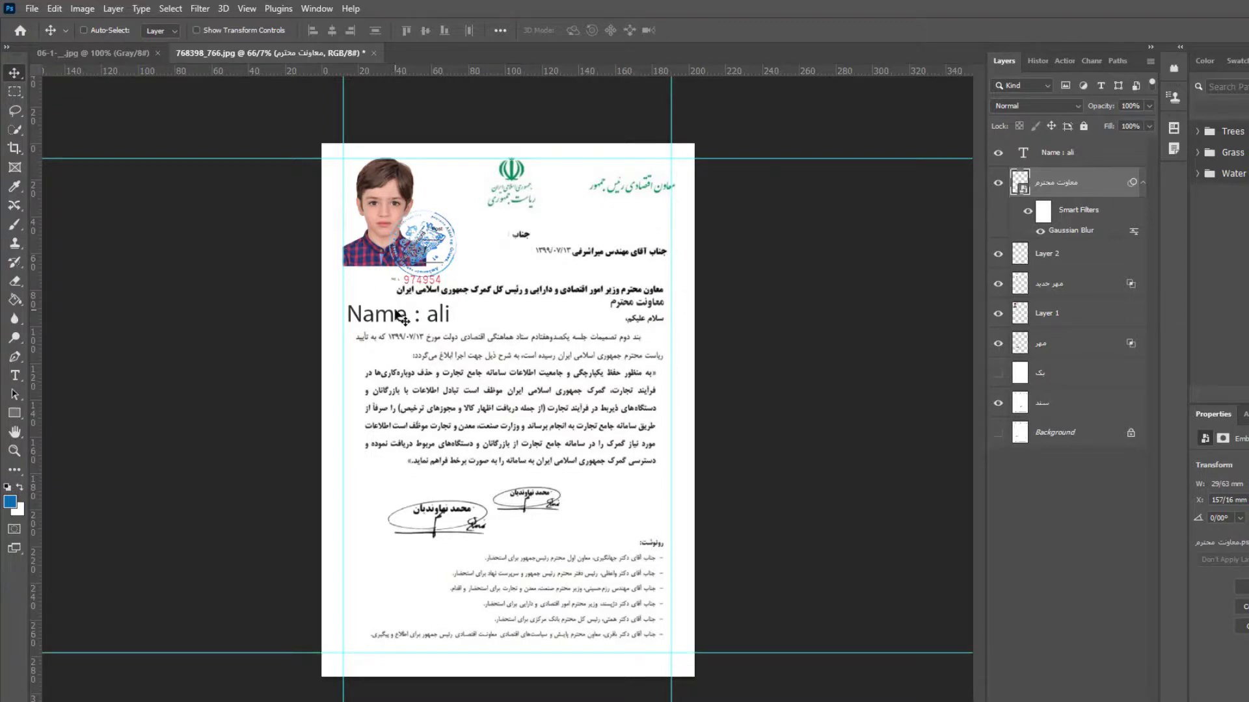